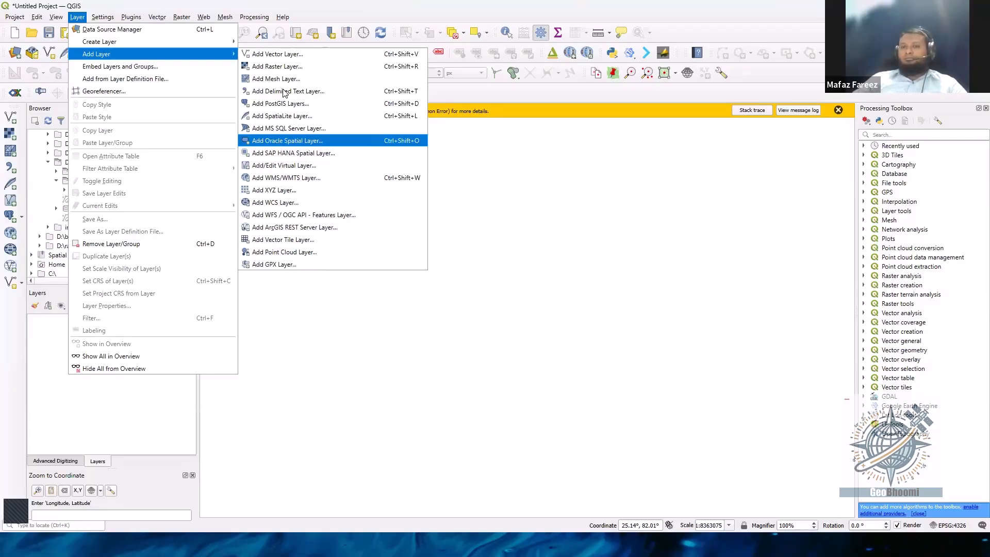
- Add All Data.csv from the Day_06 folder as a delimited text point layer, using X field e, Y field n and EPSG:5235
{"action": "left_click", "coordinate": [284, 92]}
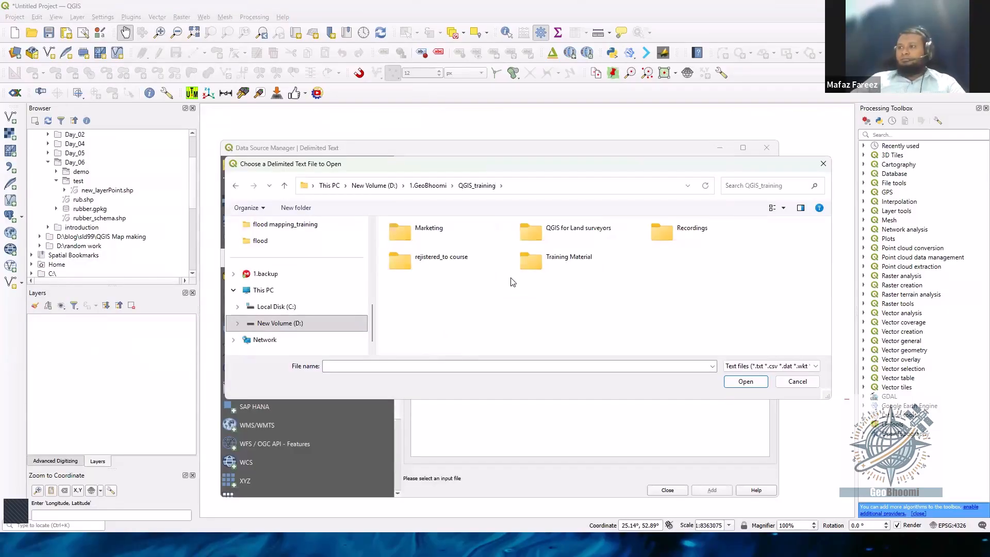
{"action": "left_click", "coordinate": [413, 273]}
{"action": "left_click", "coordinate": [414, 271]}
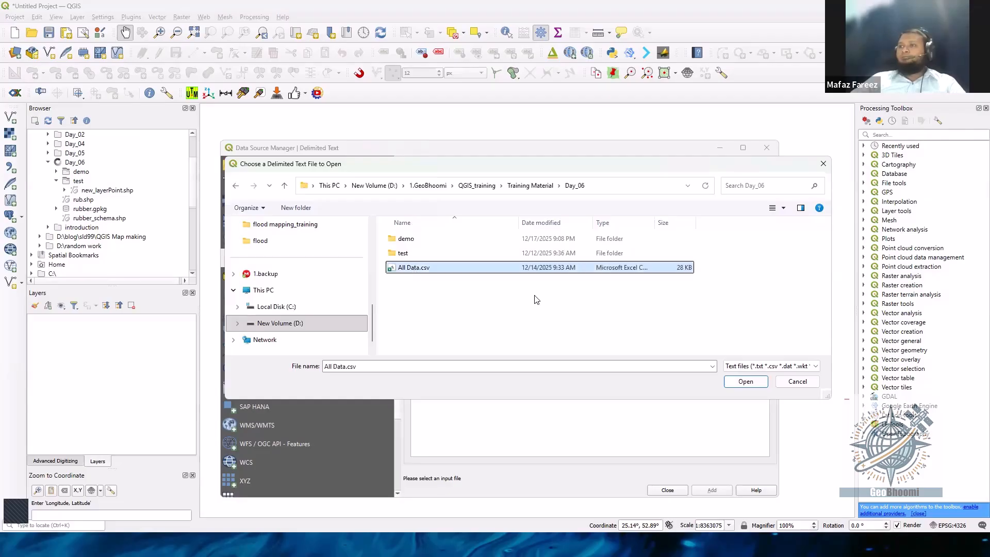
{"action": "left_click", "coordinate": [756, 384]}
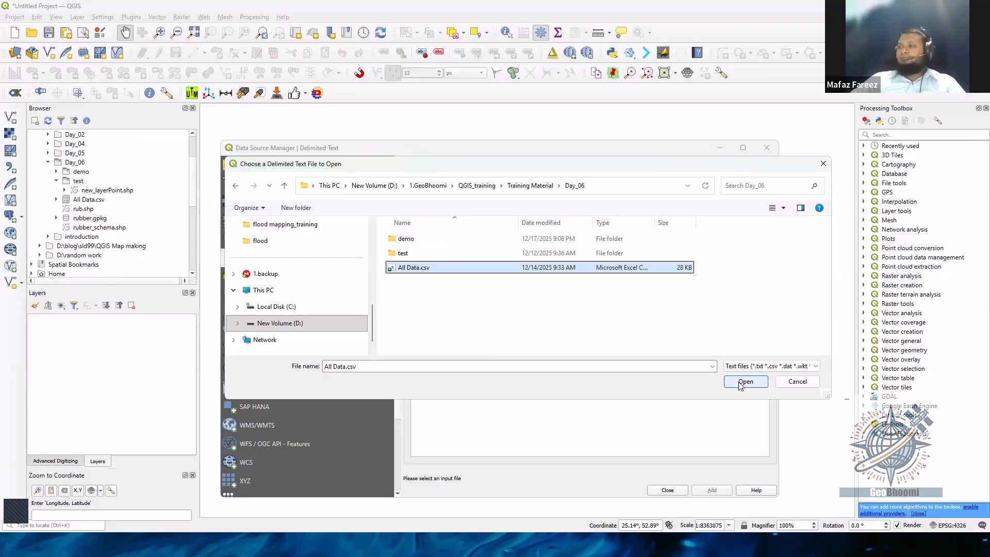
{"action": "left_click", "coordinate": [744, 382]}
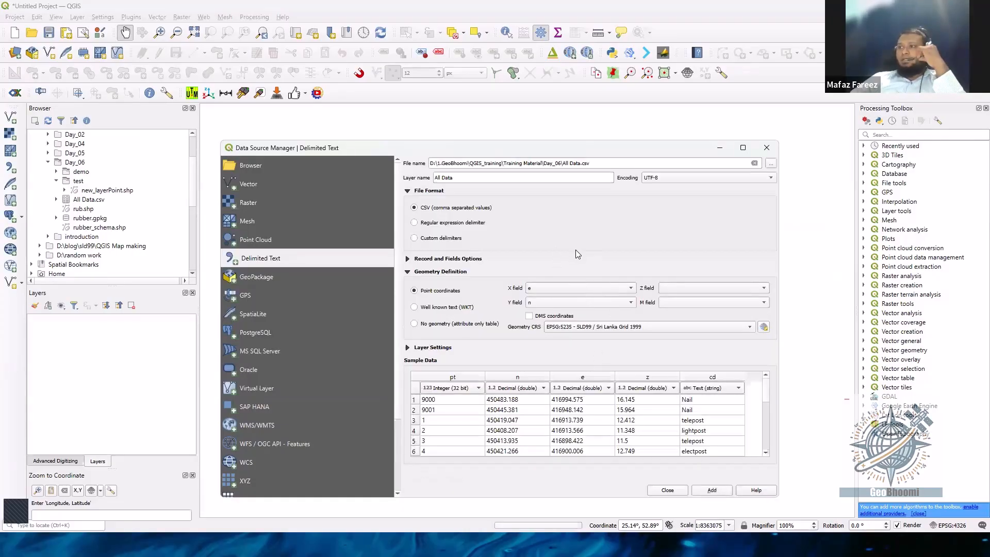
{"action": "left_click", "coordinate": [712, 490]}
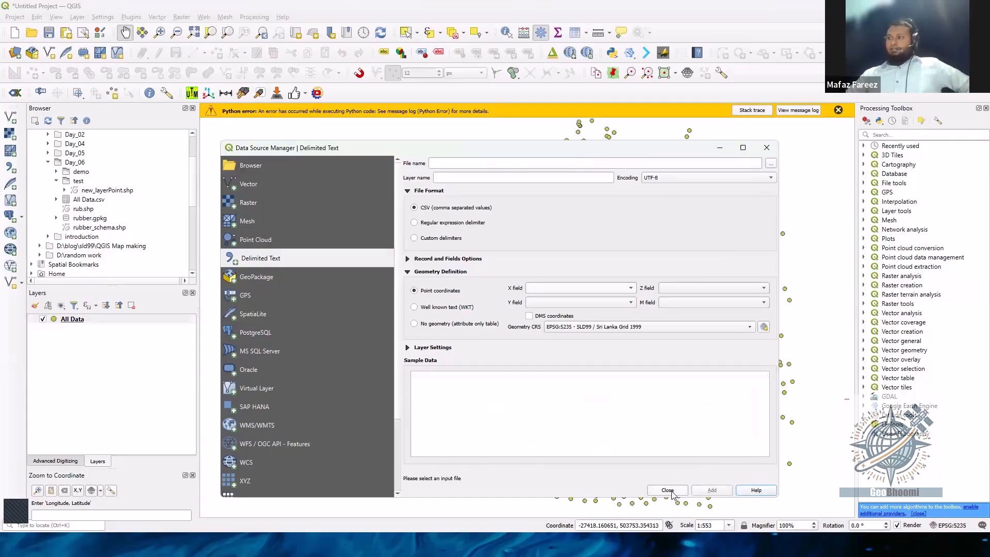
{"action": "left_click", "coordinate": [669, 491]}
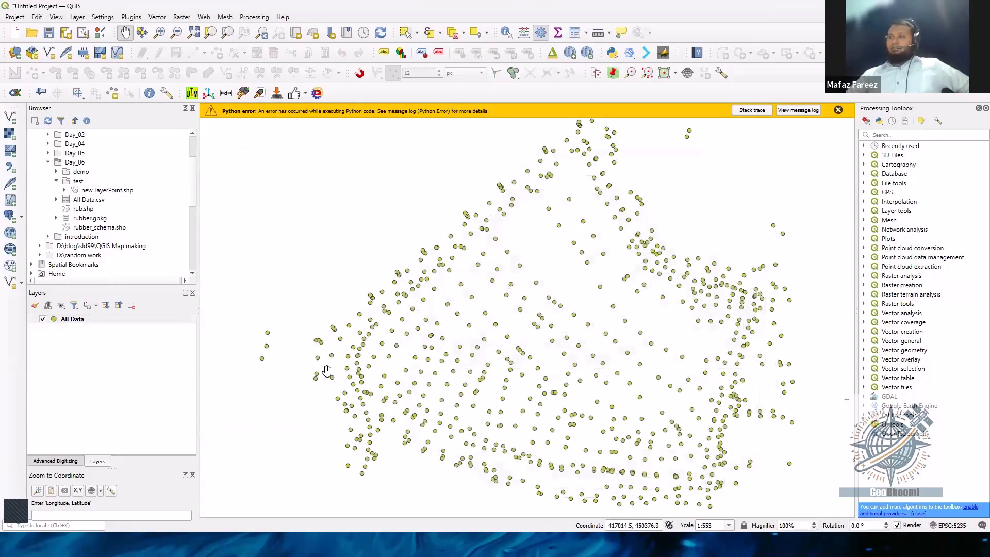
- Dismiss the Python error notice and zoom the map to the All Data layer's extent
{"action": "left_click", "coordinate": [93, 325]}
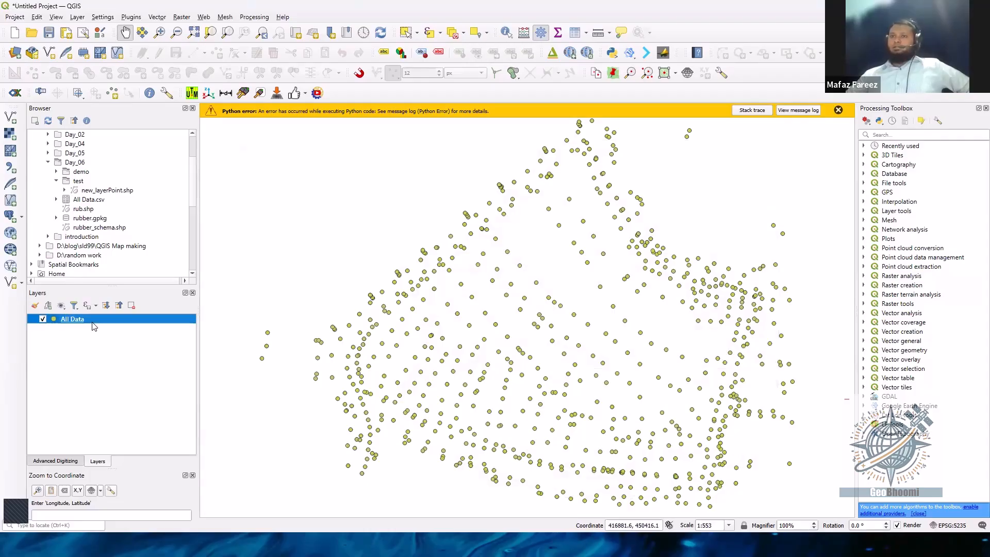
{"action": "left_click", "coordinate": [839, 111]}
{"action": "right_click", "coordinate": [86, 321]}
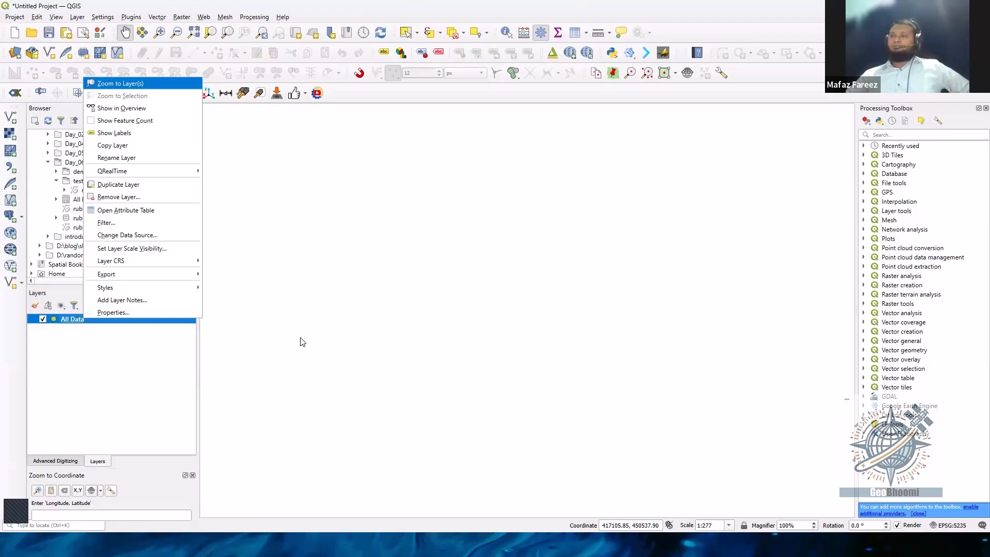
{"action": "key", "text": "Return"}
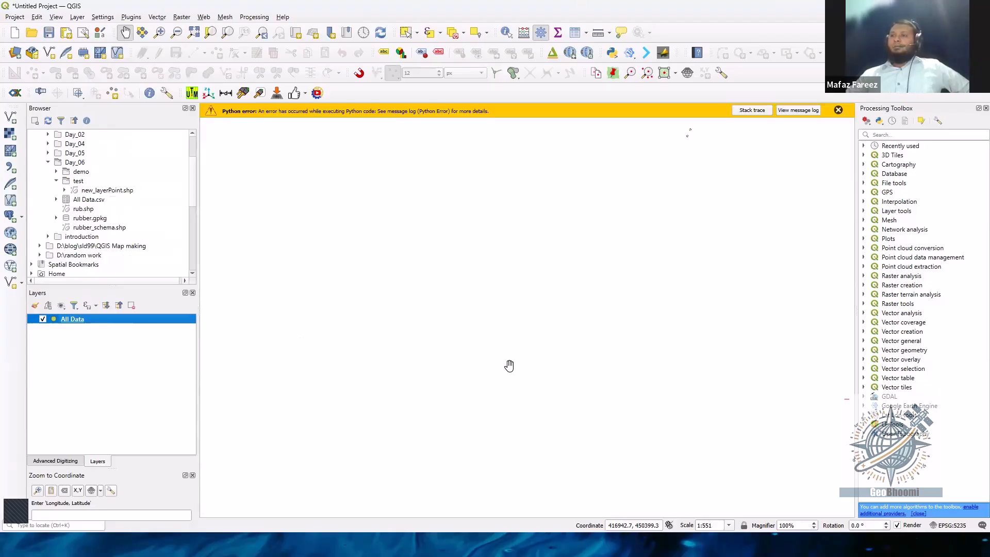
- Open TIN interpolation by searching for "interp" and add the All Data layer with z as the interpolation attribute
{"action": "left_click", "coordinate": [907, 136]}
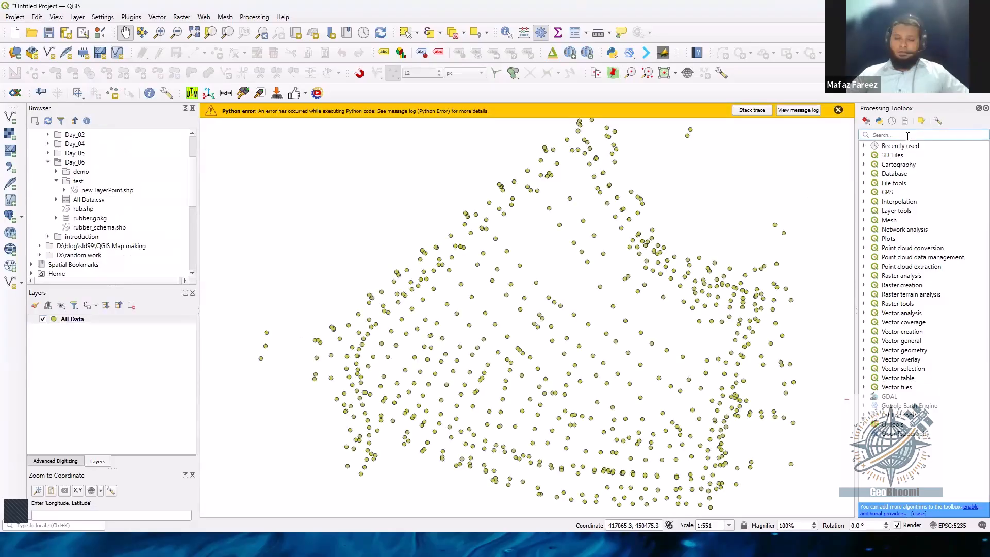
{"action": "type", "text": "interp"}
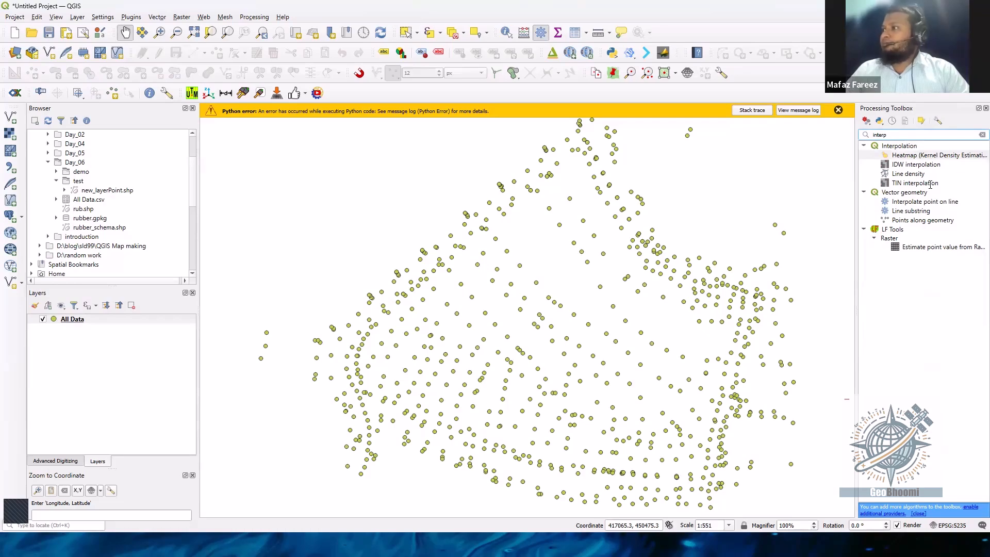
{"action": "left_click", "coordinate": [915, 183]}
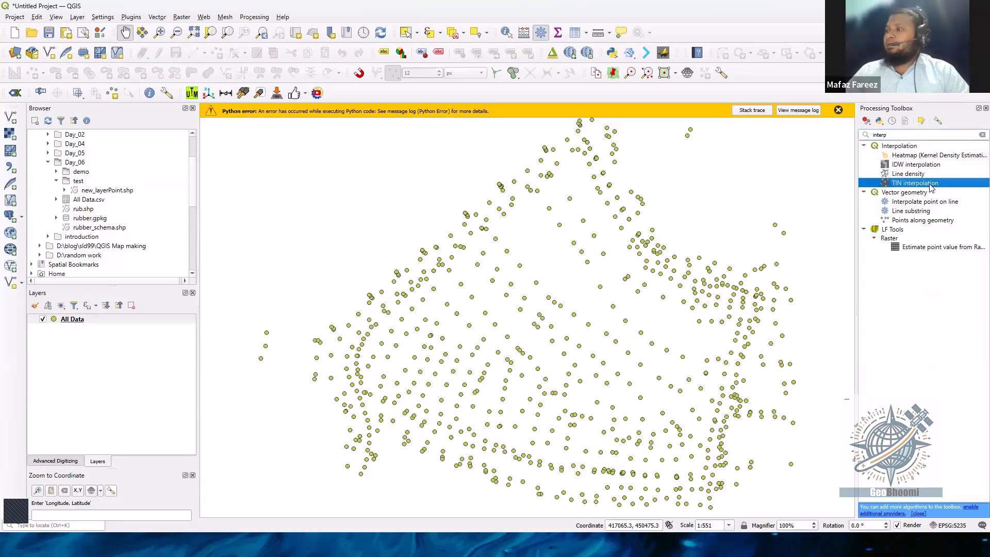
{"action": "double_click", "coordinate": [931, 184]}
{"action": "left_click", "coordinate": [756, 147]}
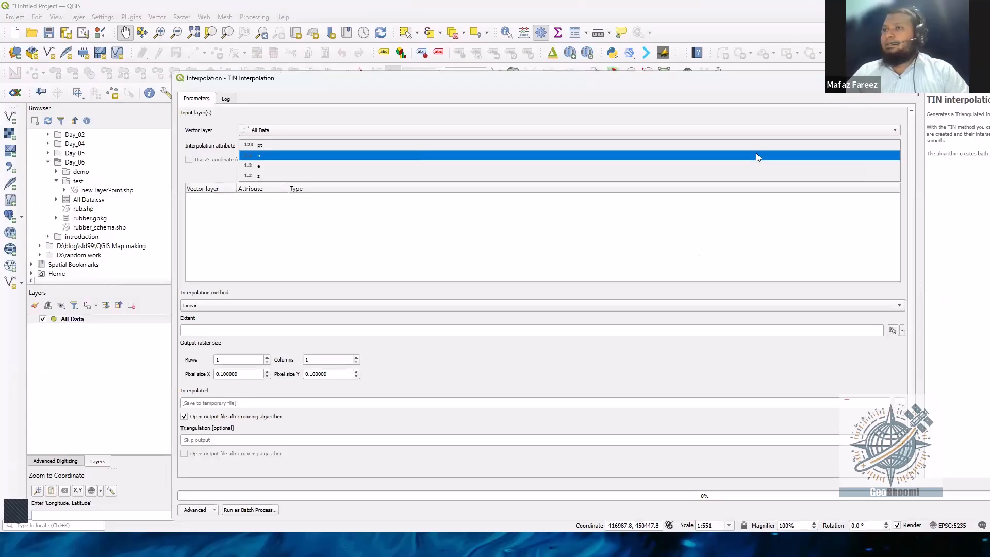
{"action": "left_click", "coordinate": [292, 175]}
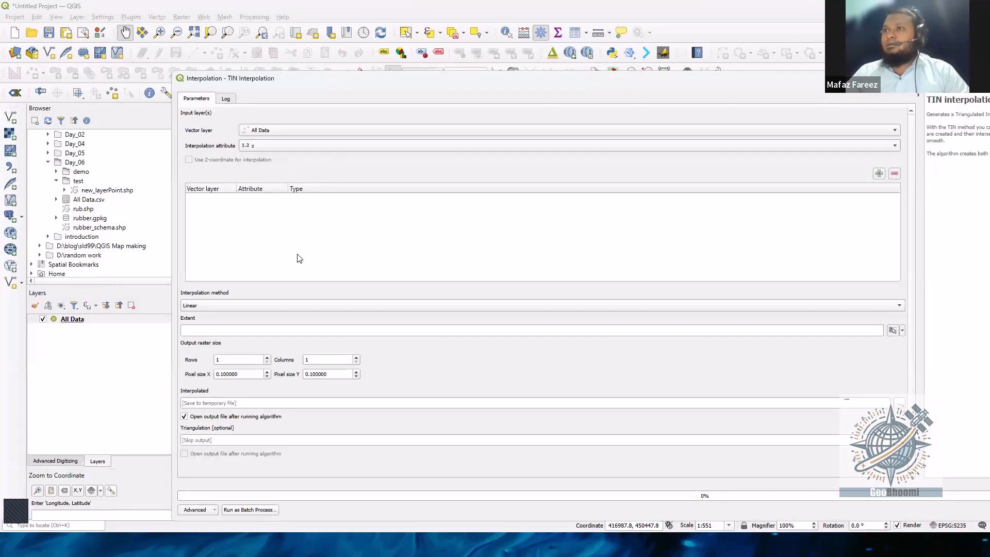
{"action": "left_click", "coordinate": [879, 174]}
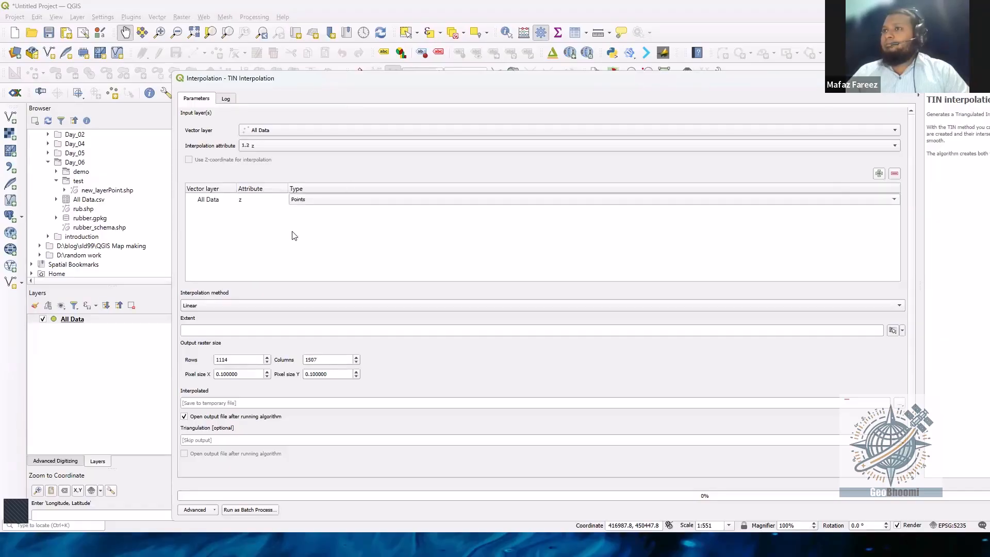
- Set the output raster's pixel size to 10
{"action": "left_click_drag", "start_coordinate": [240, 372], "coordinate": [212, 377]}
{"action": "type", "text": "1"}
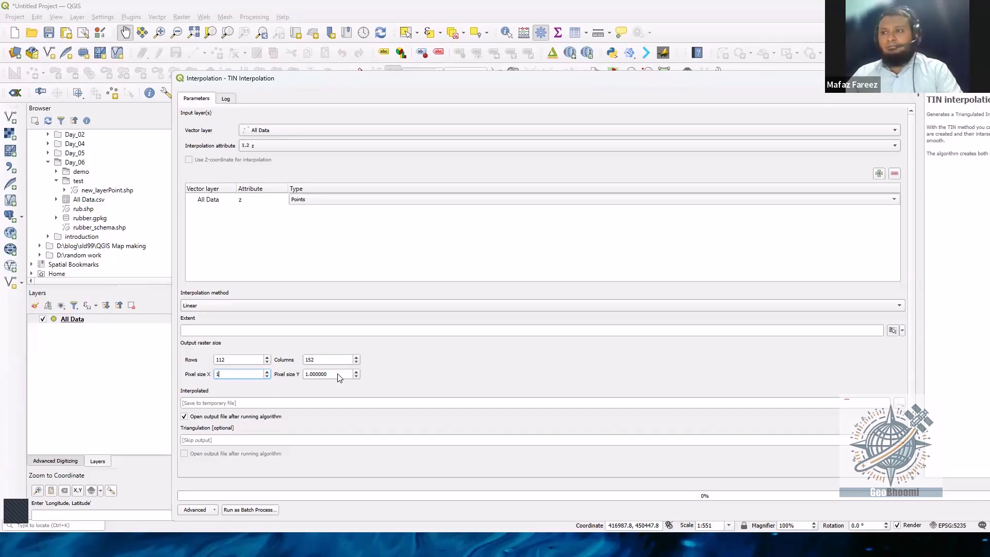
{"action": "type", "text": "00"}
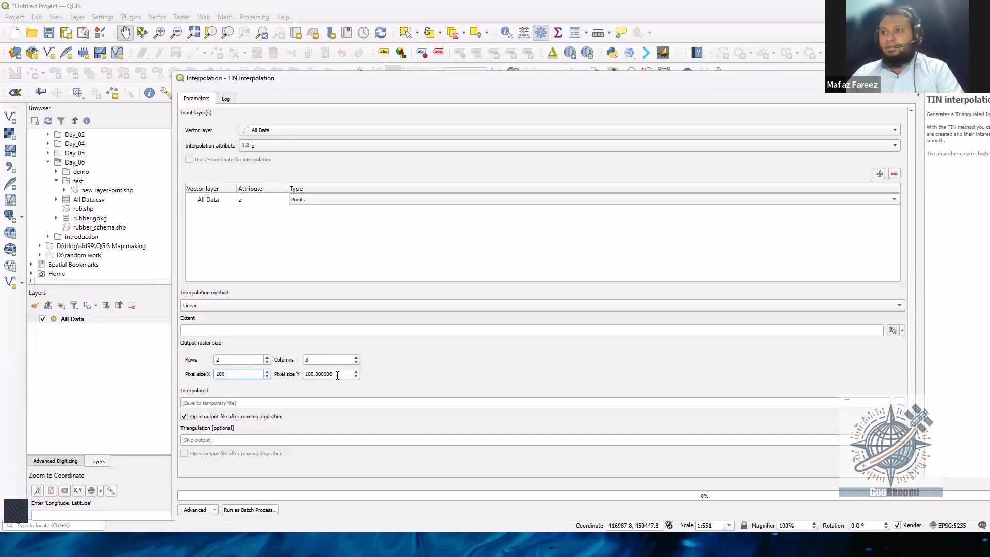
{"action": "key", "text": "BackSpace"}
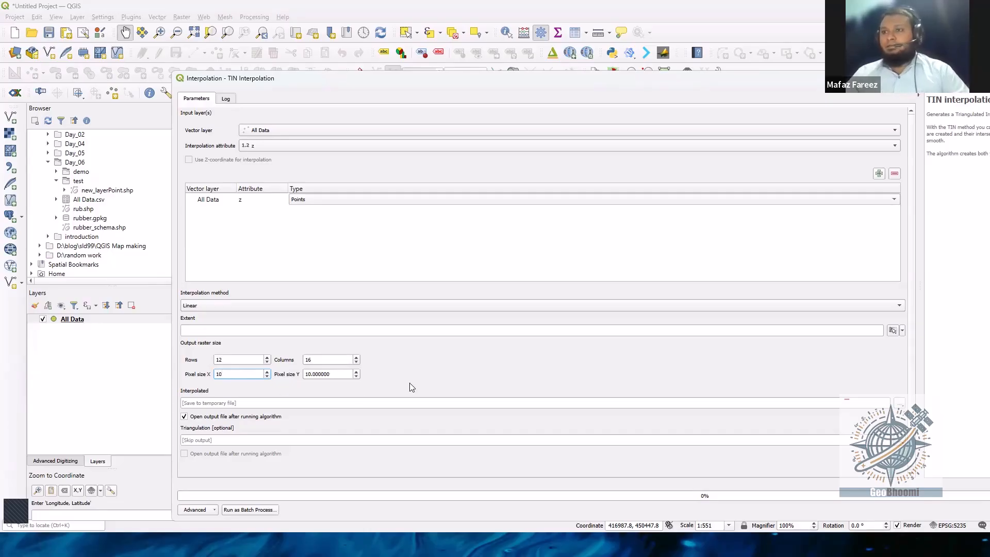
- Calculate the extent from the All Data layer and run the TIN interpolation to a temporary raster
{"action": "left_click", "coordinate": [903, 331]}
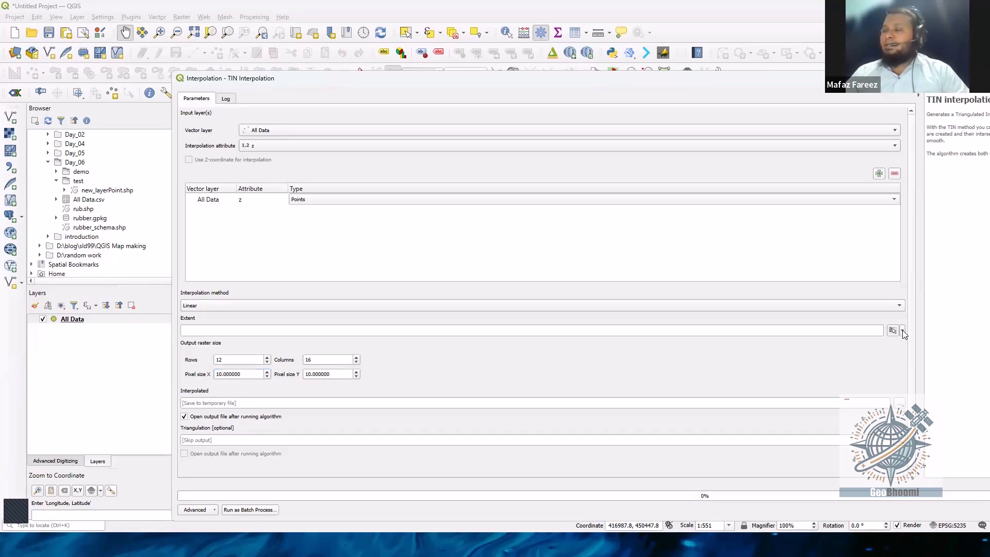
{"action": "left_click", "coordinate": [903, 333]}
{"action": "mouse_move", "coordinate": [903, 348]}
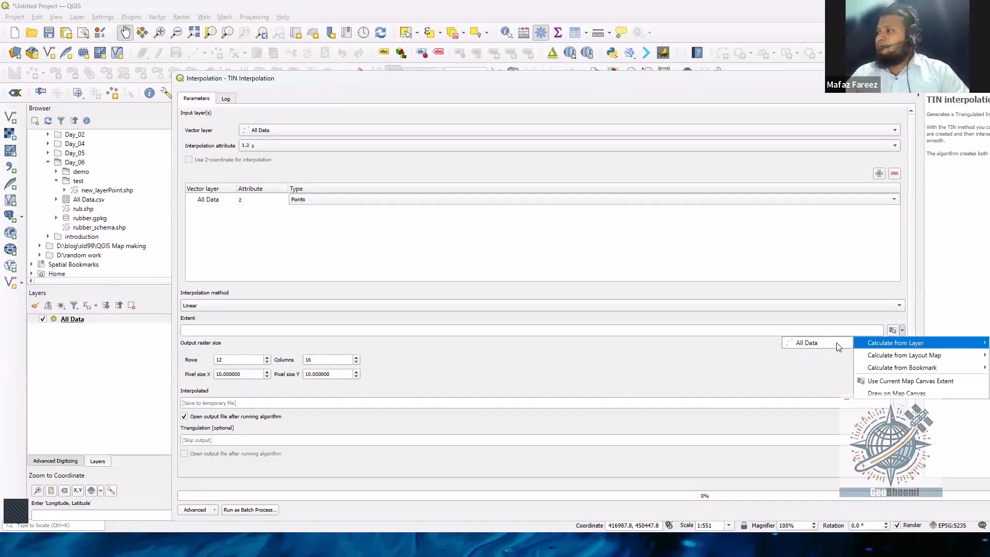
{"action": "left_click", "coordinate": [831, 342]}
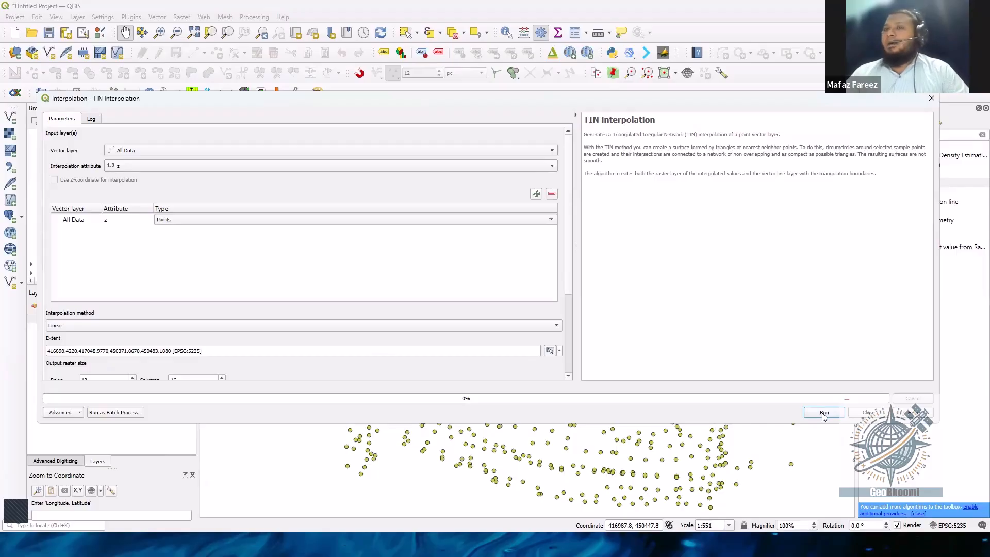
{"action": "left_click", "coordinate": [823, 414]}
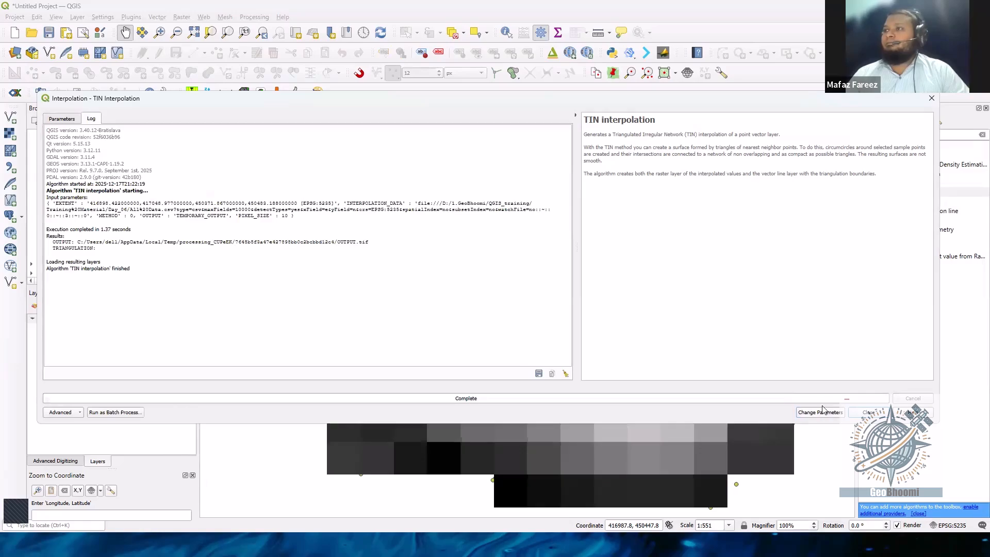
{"action": "left_click", "coordinate": [868, 412]}
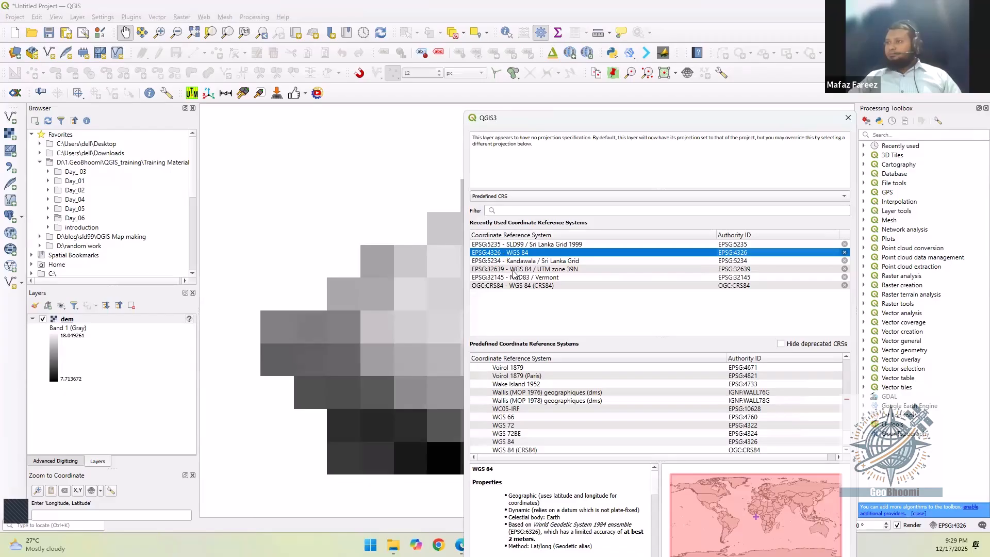
- Assign EPSG:5235 - SLD99 / Sri Lanka Grid 1999 to the dem layer and zoom to the layer's extent
{"action": "left_click", "coordinate": [529, 243]}
{"action": "left_click_drag", "start_coordinate": [498, 117], "coordinate": [444, 33]}
{"action": "left_click", "coordinate": [694, 497]}
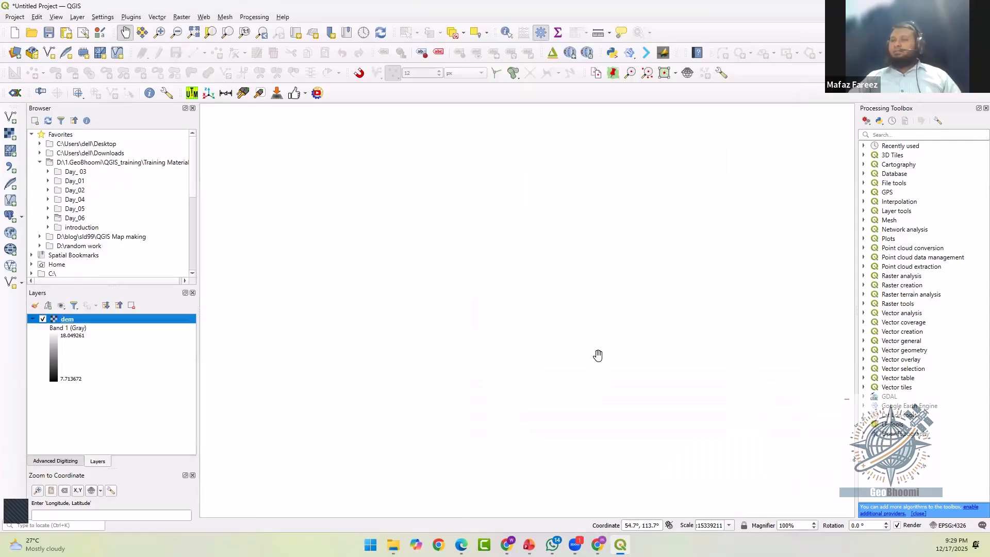
{"action": "right_click", "coordinate": [158, 323]}
{"action": "left_click", "coordinate": [178, 327]}
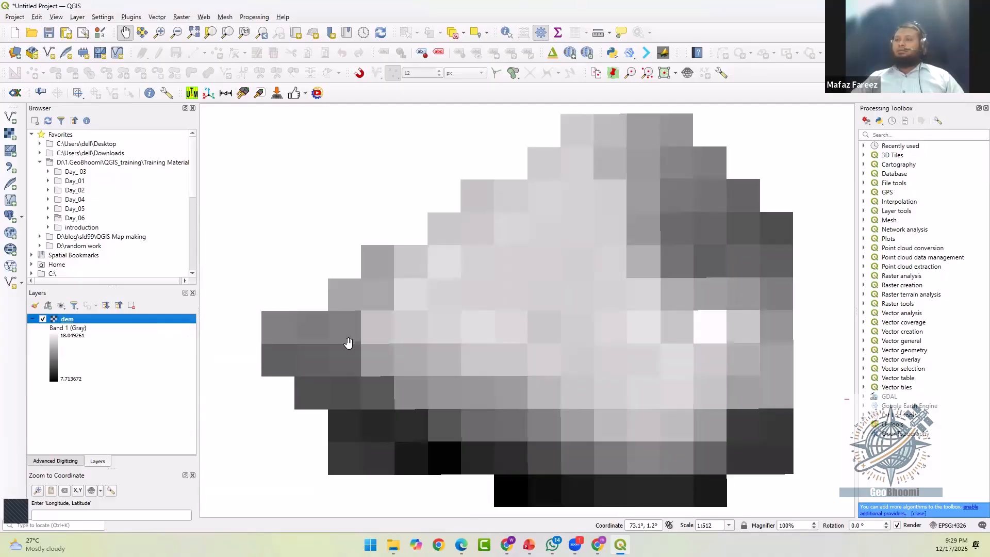
{"action": "scroll", "coordinate": [495, 325], "scroll_direction": "down", "scroll_amount": 1}
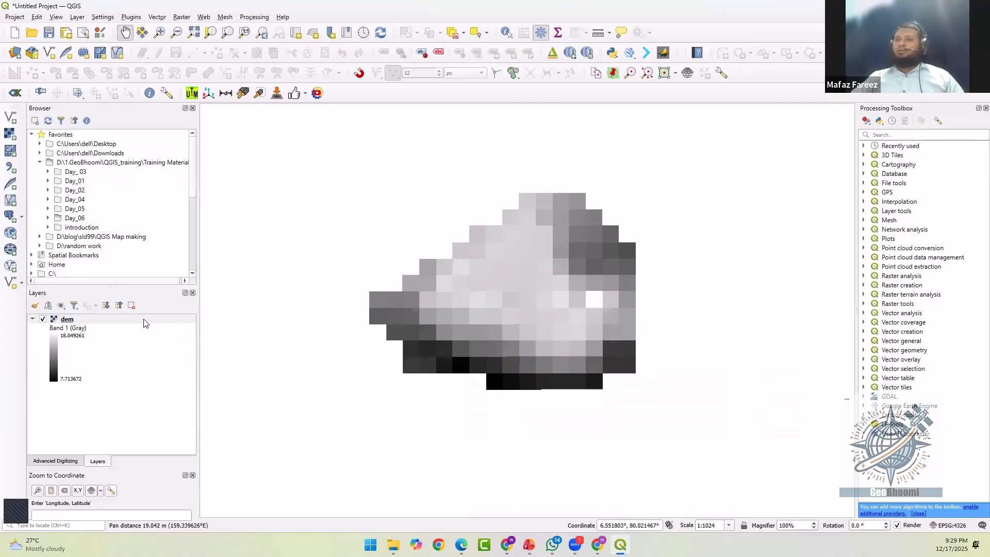
- Change the dem layer's symbology render type to Singleband pseudocolor
{"action": "left_click", "coordinate": [146, 323]}
{"action": "right_click", "coordinate": [146, 323]}
{"action": "left_click", "coordinate": [205, 517]}
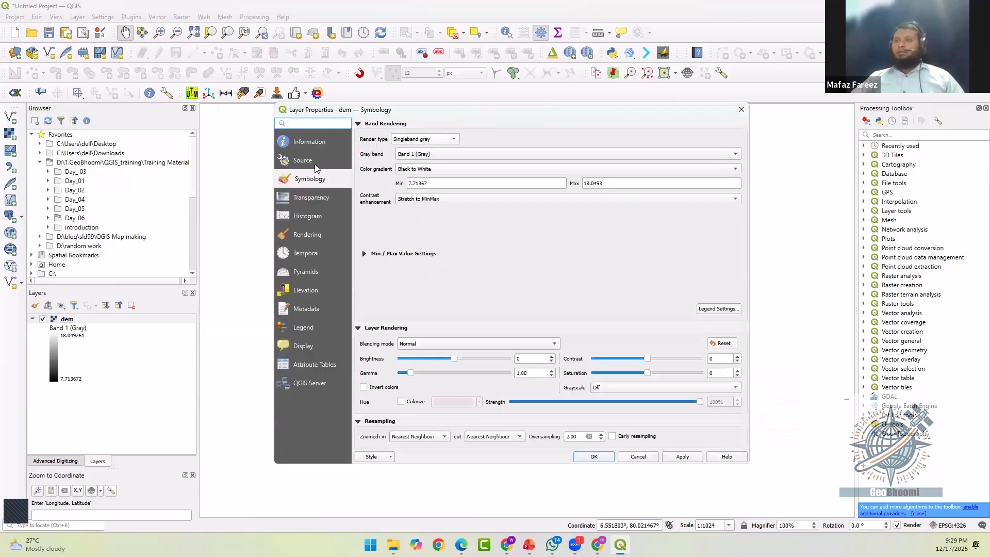
{"action": "left_click", "coordinate": [429, 141]}
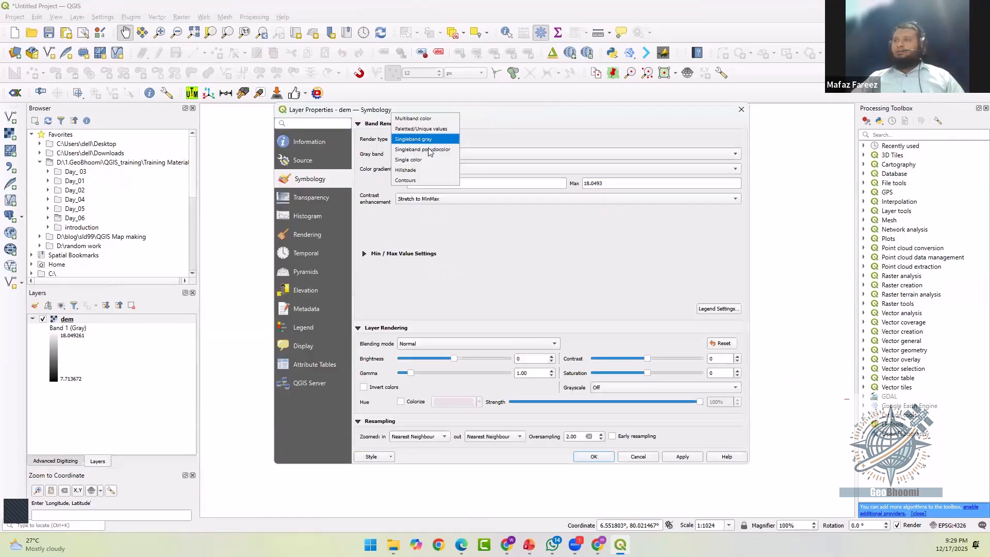
{"action": "left_click", "coordinate": [429, 157]}
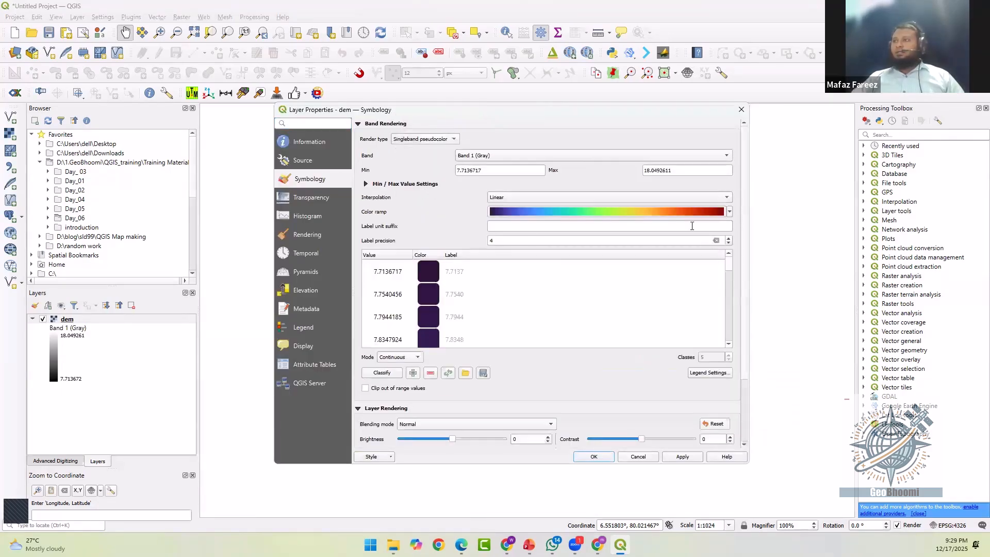
- Start a new Gradient color ramp for the dem layer and add a stop at 13.0 % coloured green #19a525
{"action": "left_click", "coordinate": [730, 212]}
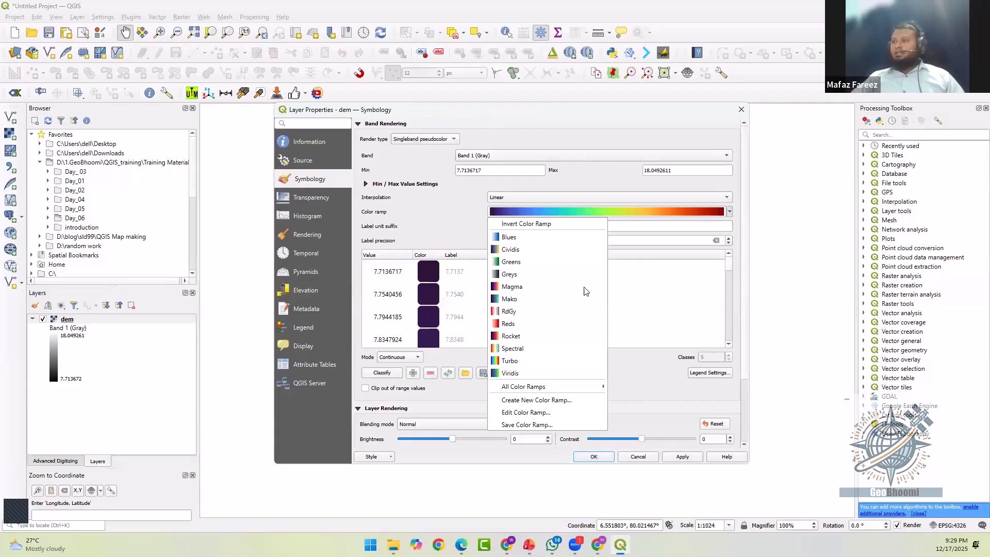
{"action": "left_click", "coordinate": [526, 400]}
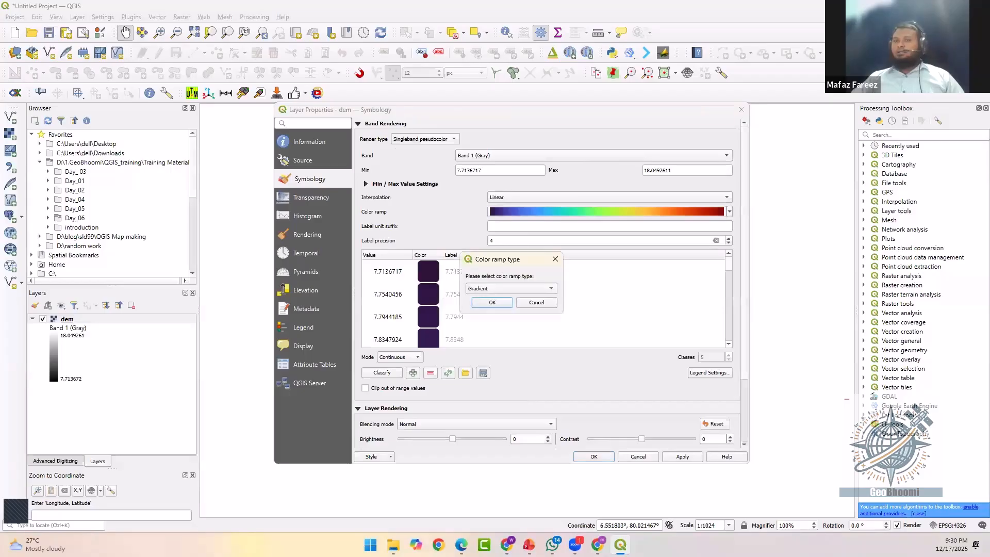
{"action": "left_click", "coordinate": [492, 302]}
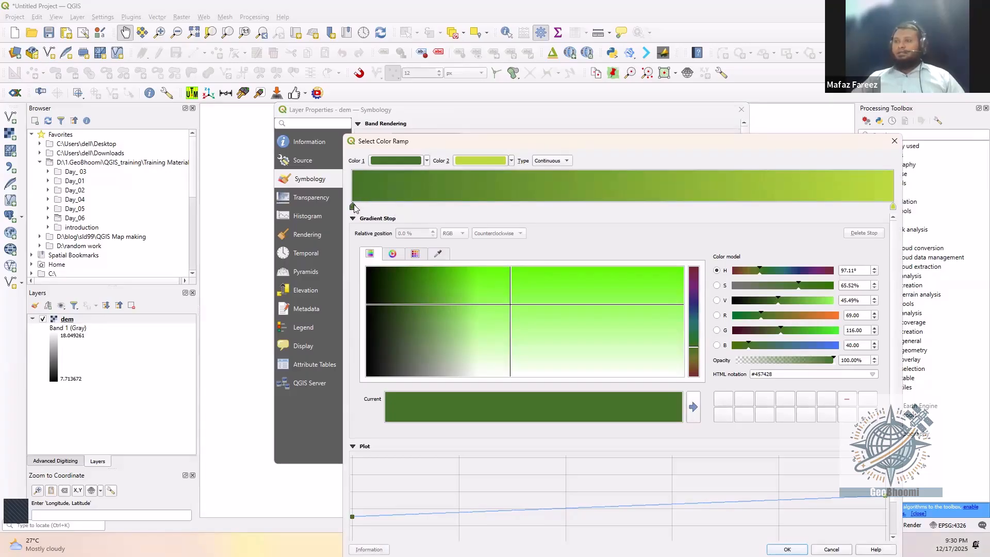
{"action": "double_click", "coordinate": [422, 205]}
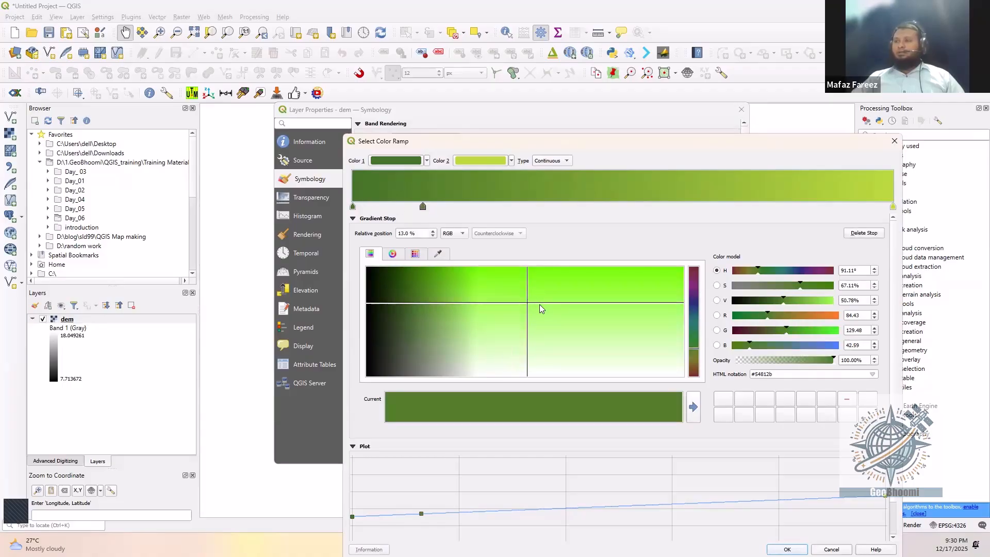
{"action": "left_click_drag", "start_coordinate": [697, 362], "coordinate": [695, 337]}
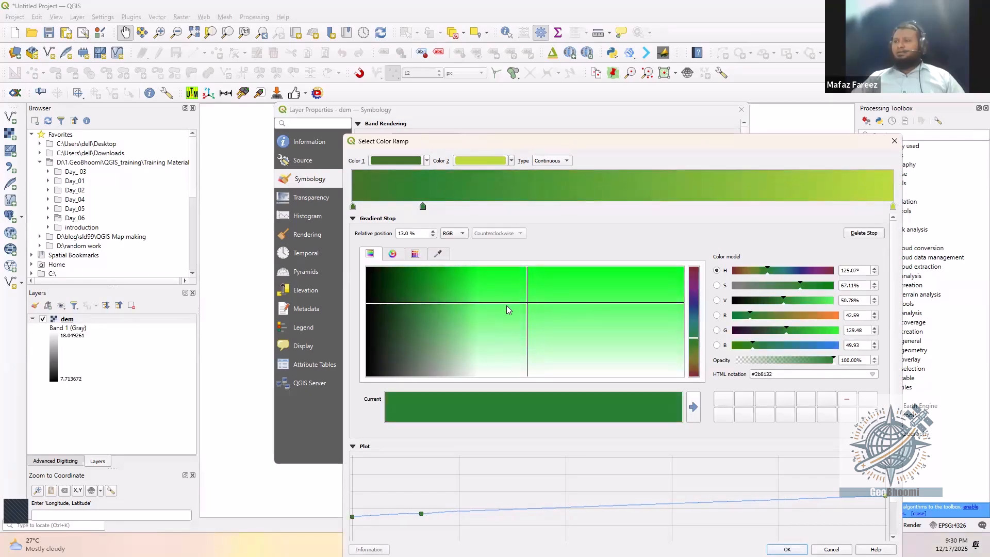
{"action": "left_click", "coordinate": [528, 304]}
{"action": "left_click_drag", "start_coordinate": [534, 298], "coordinate": [574, 283]}
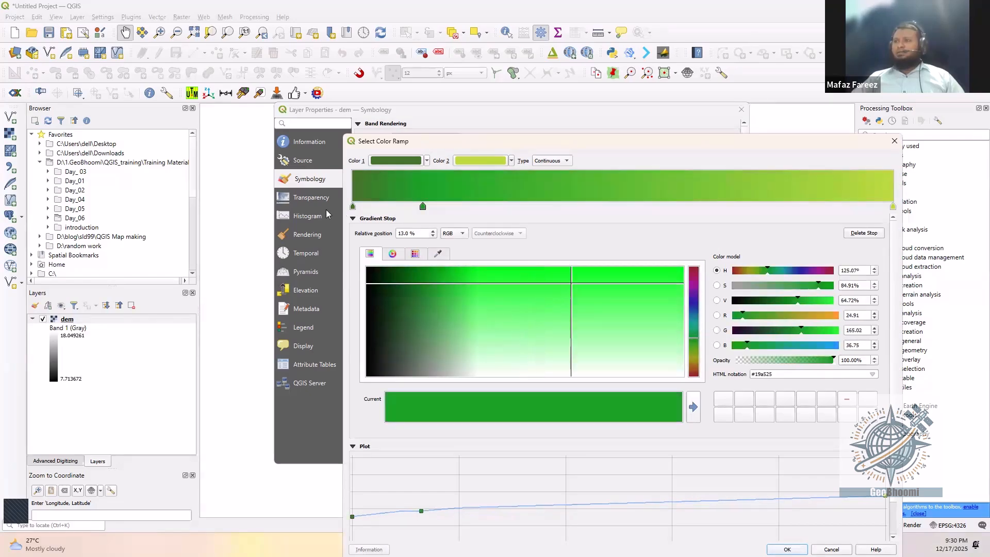
- Set the color ramp's start color to dark green #1a3708 and add a yellow stop at 85.4 %
{"action": "left_click", "coordinate": [353, 207]}
{"action": "left_click_drag", "start_coordinate": [448, 290], "coordinate": [434, 281]}
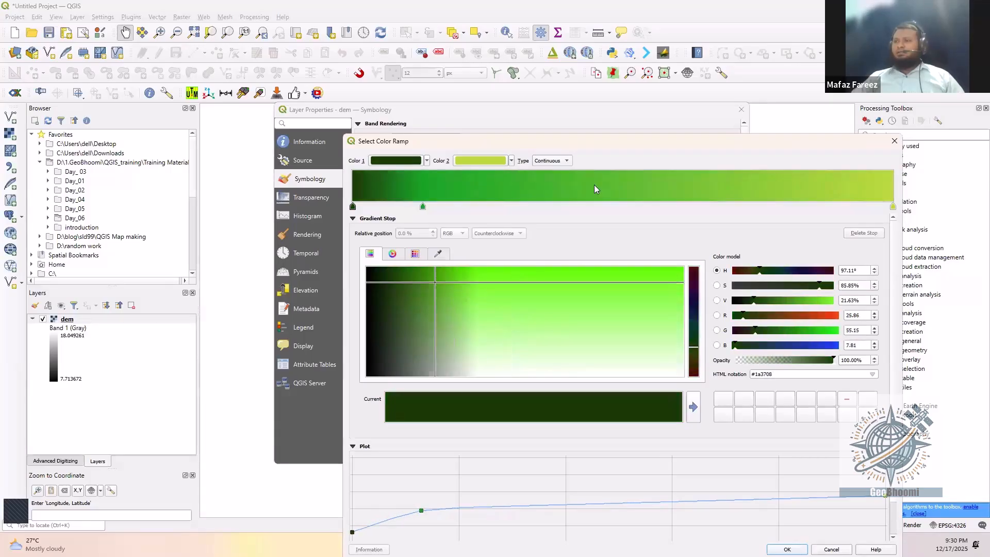
{"action": "double_click", "coordinate": [814, 202]}
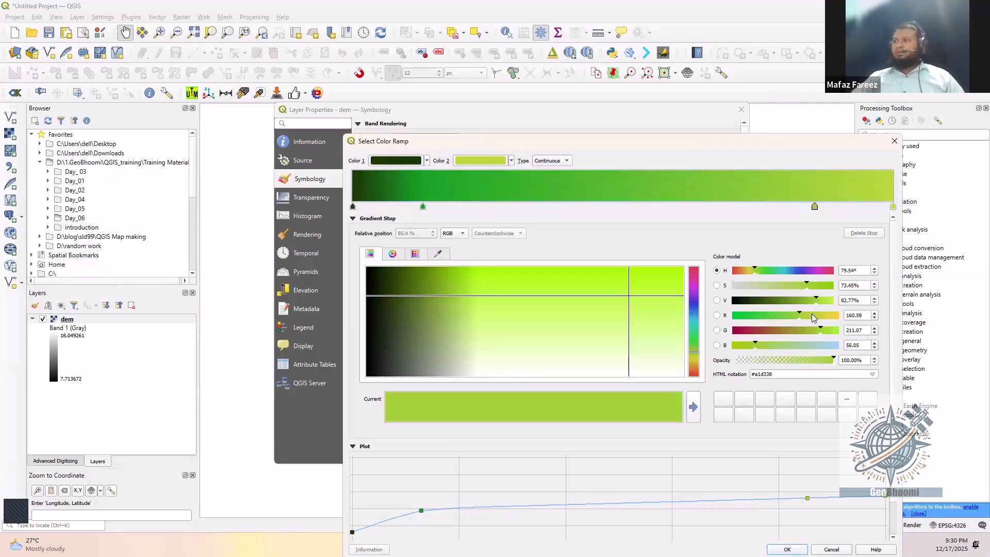
{"action": "left_click_drag", "start_coordinate": [805, 316], "coordinate": [829, 315]}
{"action": "left_click_drag", "start_coordinate": [664, 296], "coordinate": [671, 291]}
- Change the color ramp's end color, Color 2, to orange from the recent colors
{"action": "left_click", "coordinate": [893, 208]}
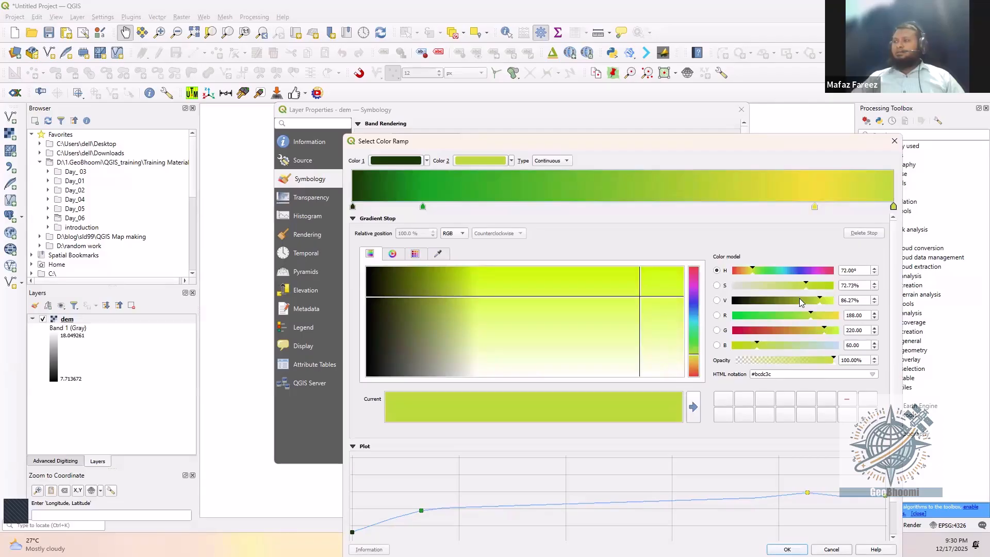
{"action": "left_click", "coordinate": [511, 161]}
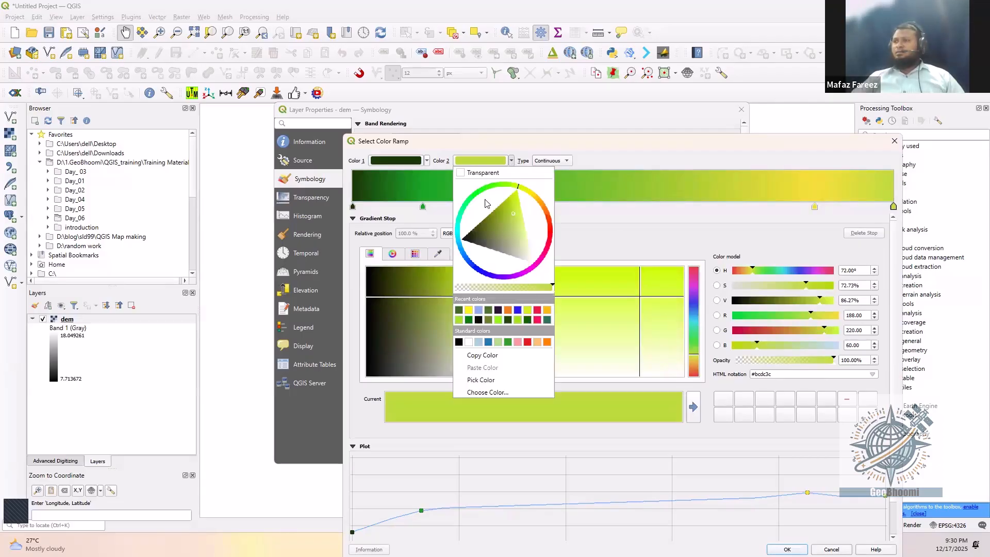
{"action": "mouse_move", "coordinate": [521, 227]}
{"action": "left_mouse_down"}
{"action": "mouse_move", "coordinate": [531, 191]}
{"action": "mouse_move", "coordinate": [553, 233]}
{"action": "mouse_move", "coordinate": [551, 253]}
{"action": "mouse_move", "coordinate": [532, 255]}
{"action": "mouse_move", "coordinate": [518, 186]}
{"action": "mouse_move", "coordinate": [535, 199]}
{"action": "mouse_move", "coordinate": [529, 213]}
{"action": "mouse_move", "coordinate": [546, 273]}
{"action": "mouse_move", "coordinate": [520, 282]}
{"action": "left_mouse_up"}
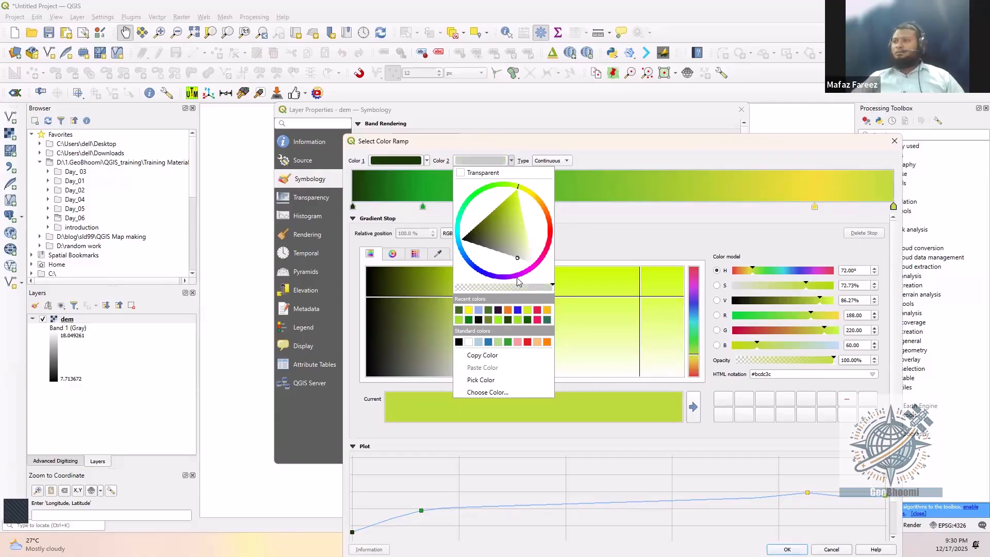
{"action": "left_click", "coordinate": [509, 310]}
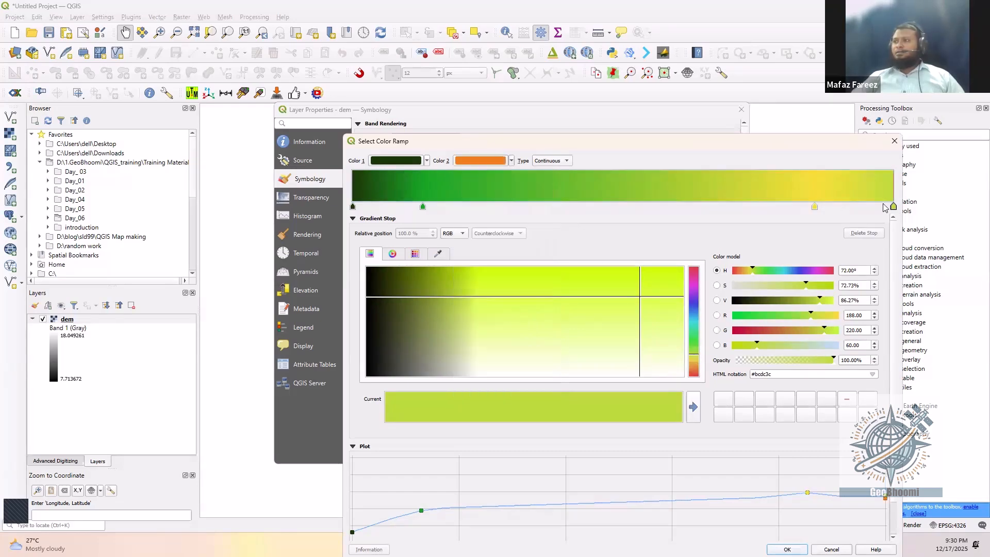
- Insert stops at 91.4 % and 94.8 % on the gradient, coloring the 94.8 % stop yellow #f1e832
{"action": "left_click_drag", "start_coordinate": [893, 206], "coordinate": [848, 208]}
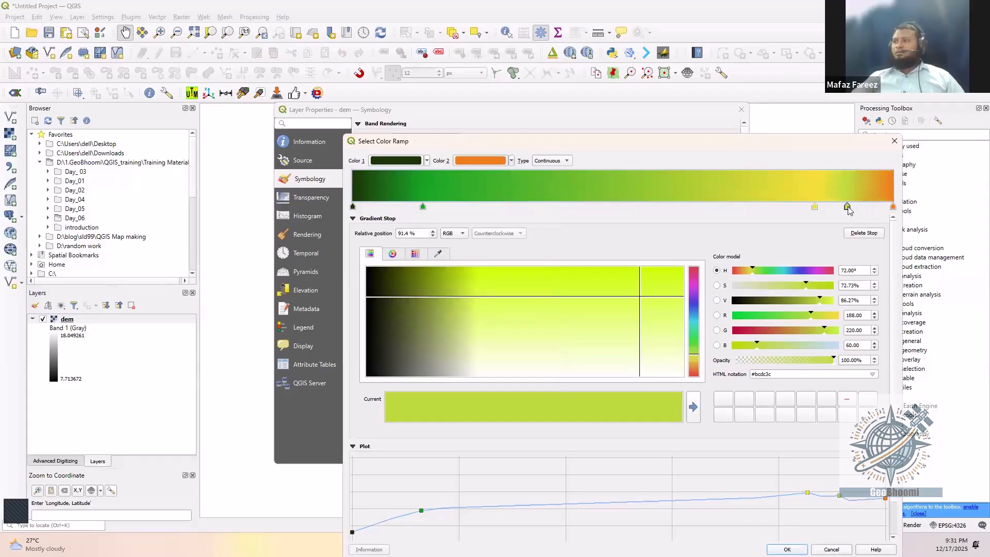
{"action": "double_click", "coordinate": [848, 207]}
{"action": "left_click", "coordinate": [691, 321]}
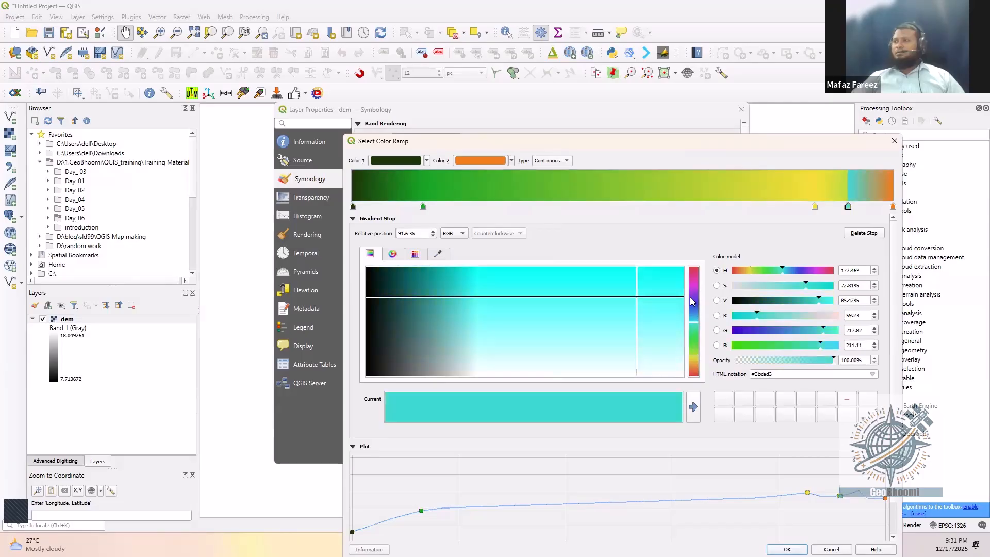
{"action": "left_click_drag", "start_coordinate": [693, 283], "coordinate": [694, 364]}
{"action": "left_click", "coordinate": [665, 290]}
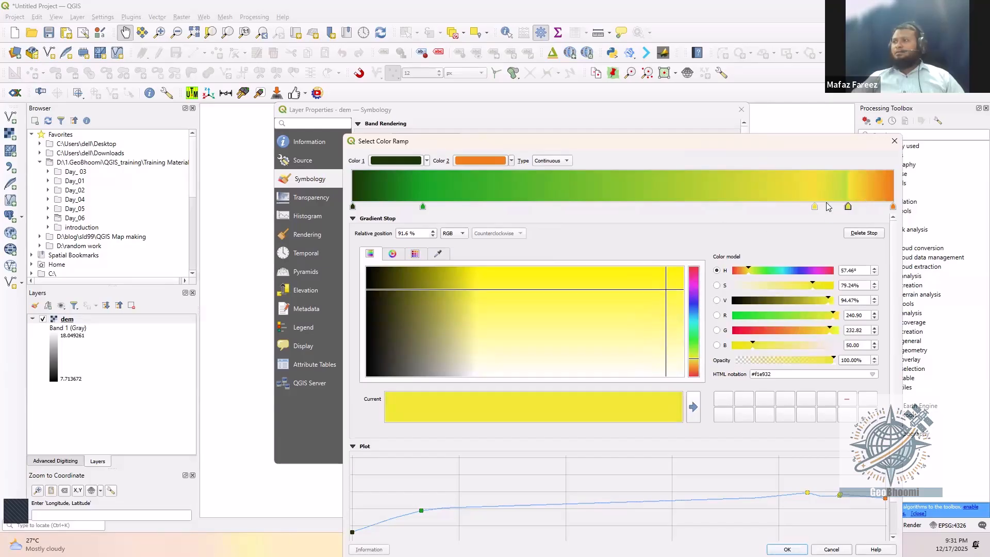
{"action": "left_click_drag", "start_coordinate": [848, 206], "coordinate": [866, 206]}
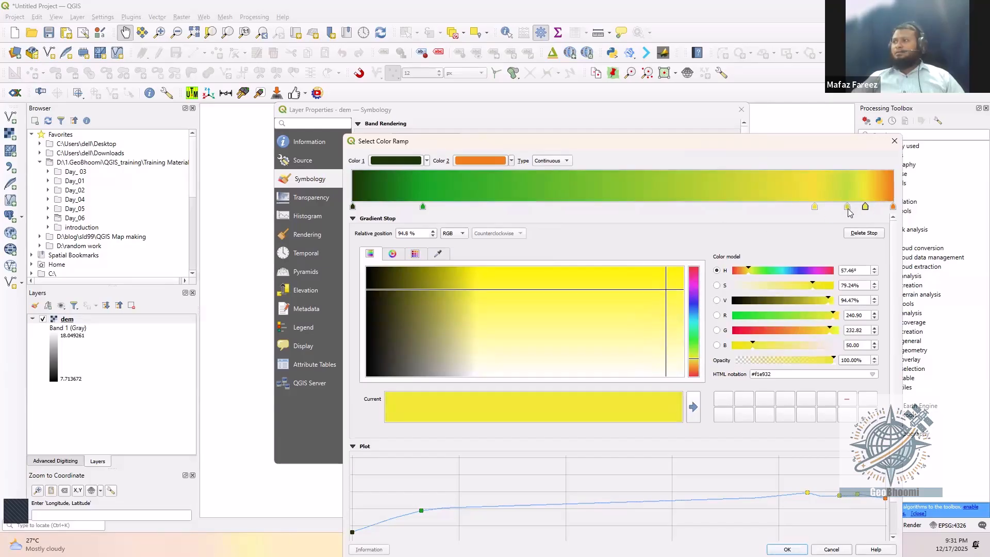
- Recolor the gradient stop at 91.4 % to yellow-green #dbf42c
{"action": "left_click", "coordinate": [848, 207]}
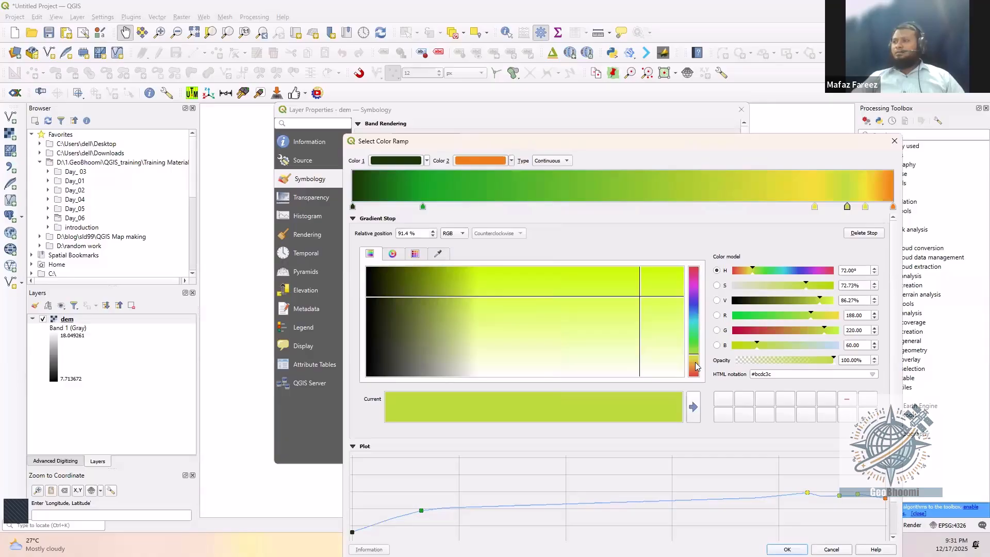
{"action": "left_click", "coordinate": [697, 363]}
{"action": "left_click", "coordinate": [666, 298]}
{"action": "left_click", "coordinate": [675, 294]}
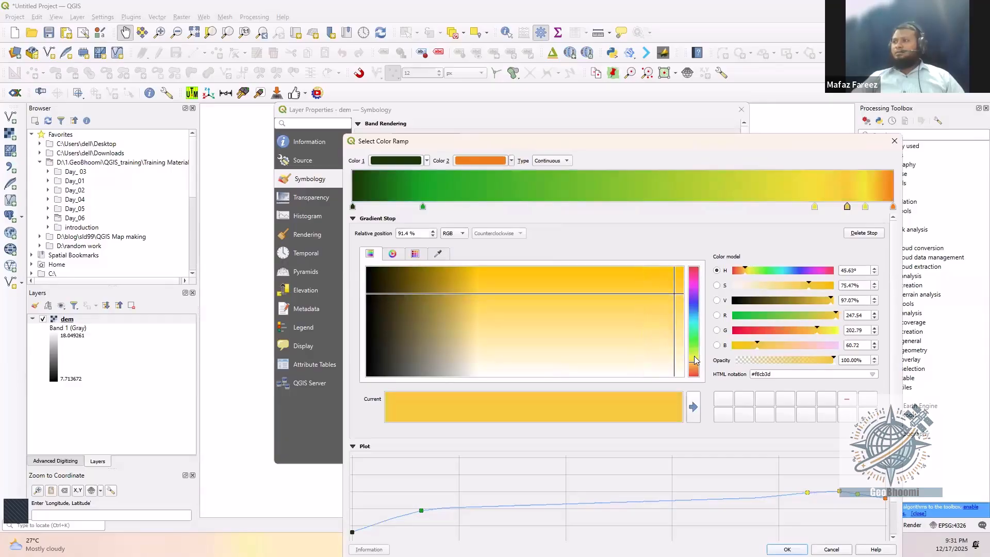
{"action": "left_click", "coordinate": [695, 356]}
{"action": "left_click", "coordinate": [670, 285]}
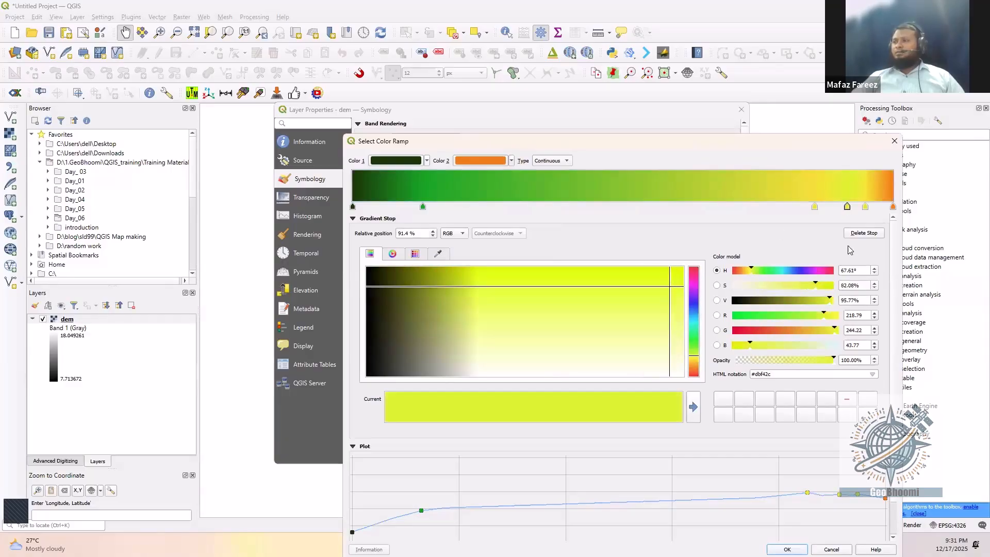
- Accept the custom color ramp, apply it to the dem layer and close the layer properties
{"action": "left_click_drag", "start_coordinate": [478, 147], "coordinate": [361, 115]}
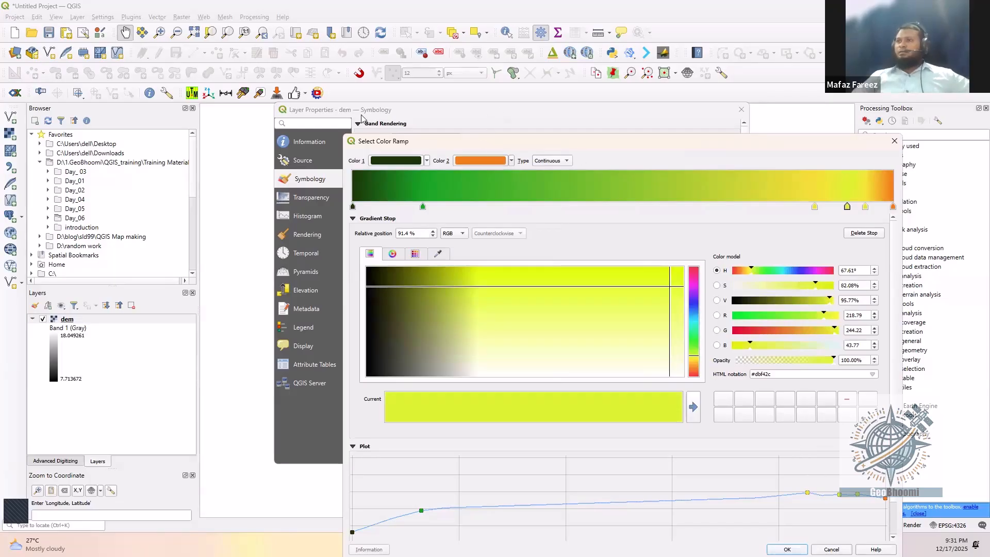
{"action": "left_click", "coordinate": [670, 516]}
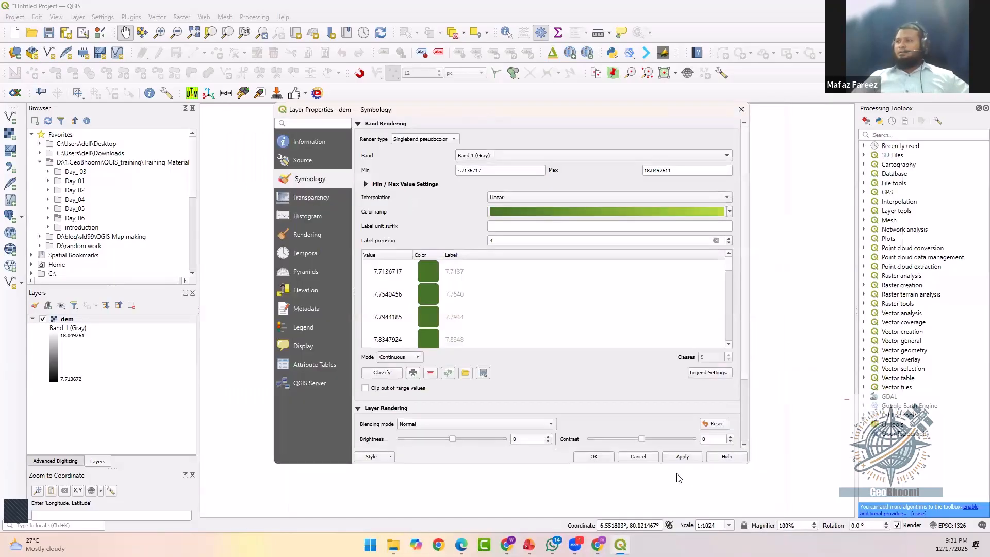
{"action": "left_click", "coordinate": [682, 457]}
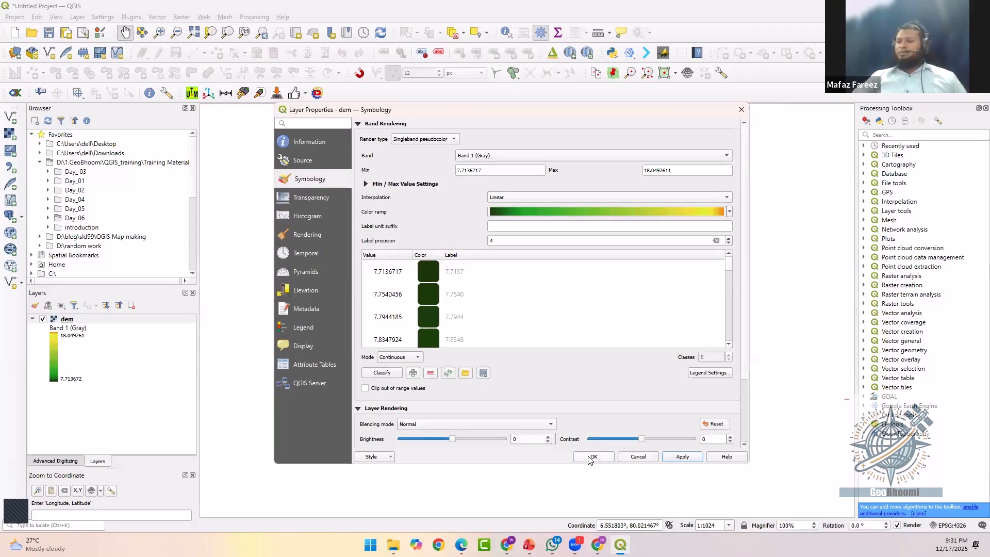
{"action": "left_click", "coordinate": [591, 457]}
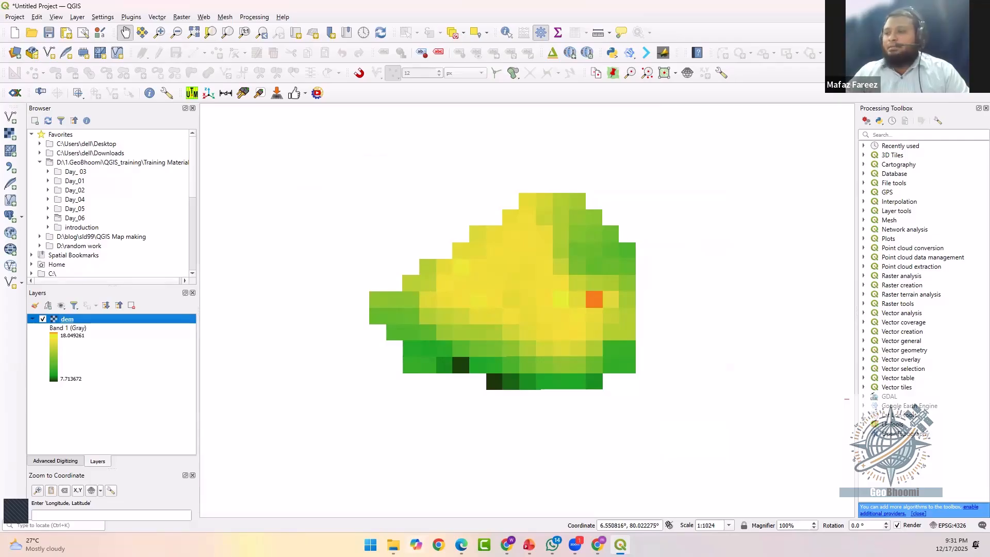
- Add dem.tif from the 1.GeoBhoomi\dem folder in File Explorer to the QGIS project beneath the styled dem layer
{"action": "key", "text": "super+e"}
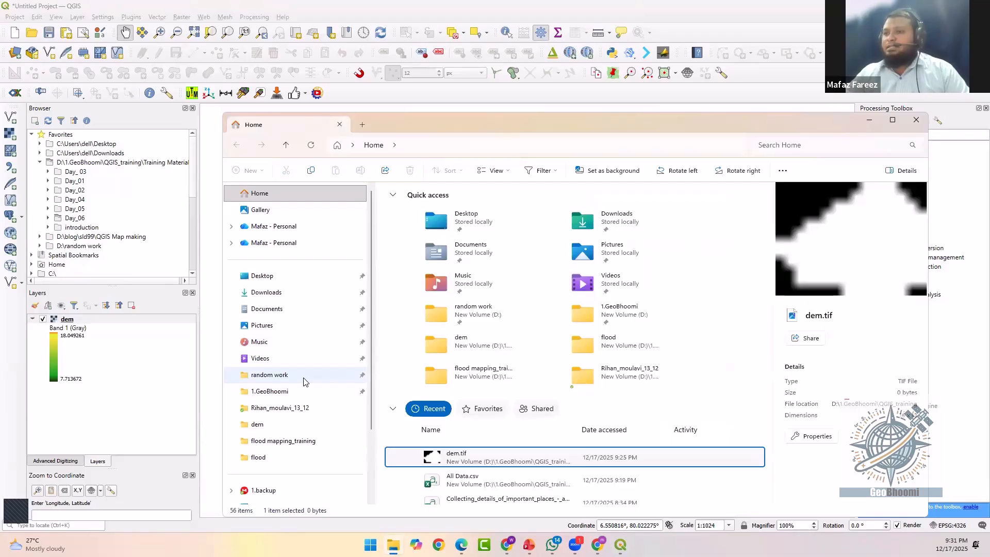
{"action": "left_click", "coordinate": [269, 425]}
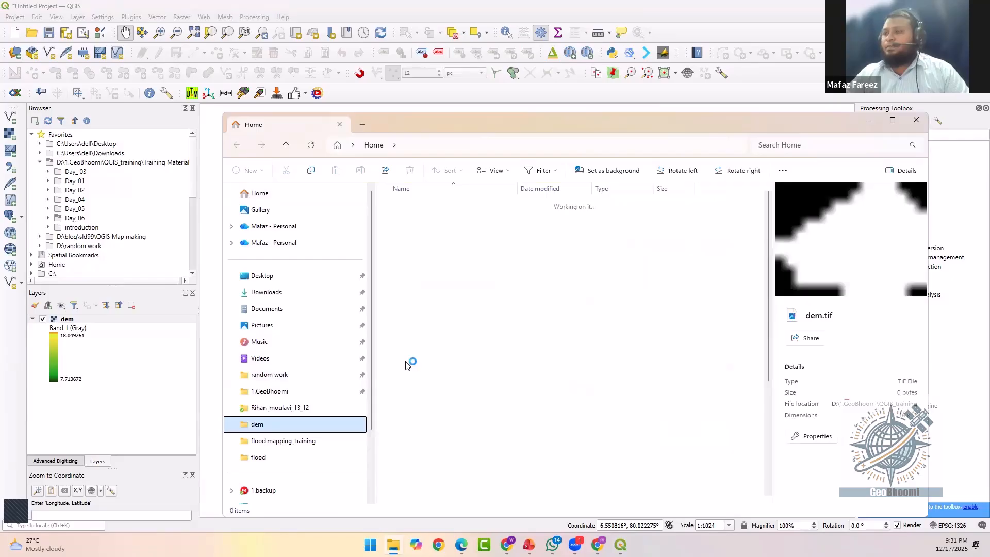
{"action": "scroll", "coordinate": [423, 468], "scroll_direction": "down", "scroll_amount": 3}
{"action": "scroll", "coordinate": [424, 470], "scroll_direction": "down", "scroll_amount": 2}
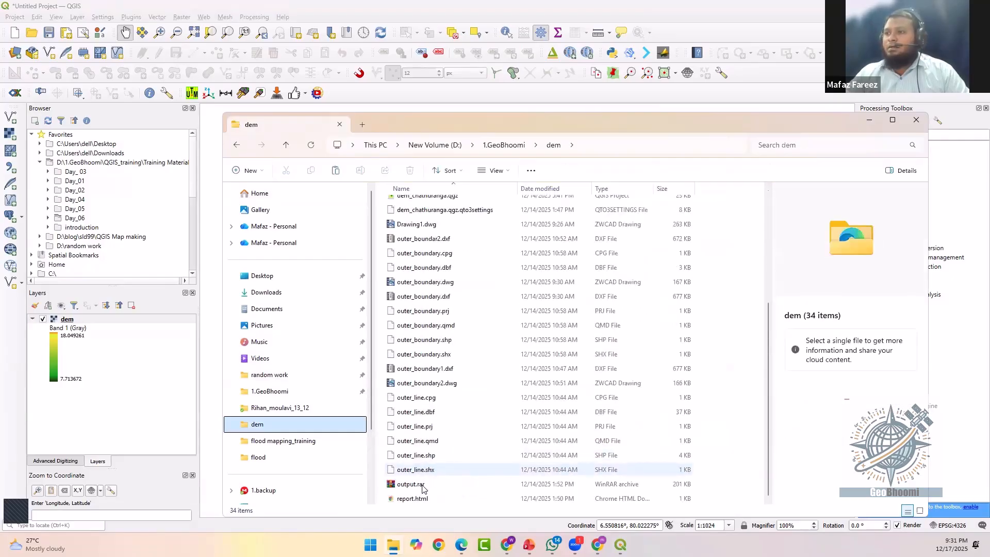
{"action": "scroll", "coordinate": [422, 487], "scroll_direction": "up", "scroll_amount": 5}
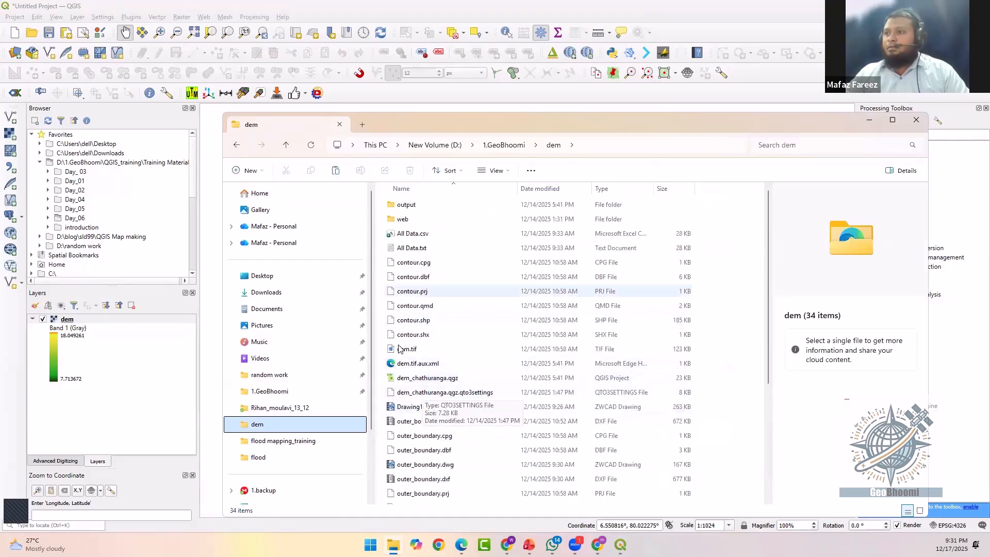
{"action": "left_click_drag", "start_coordinate": [390, 349], "coordinate": [89, 336]}
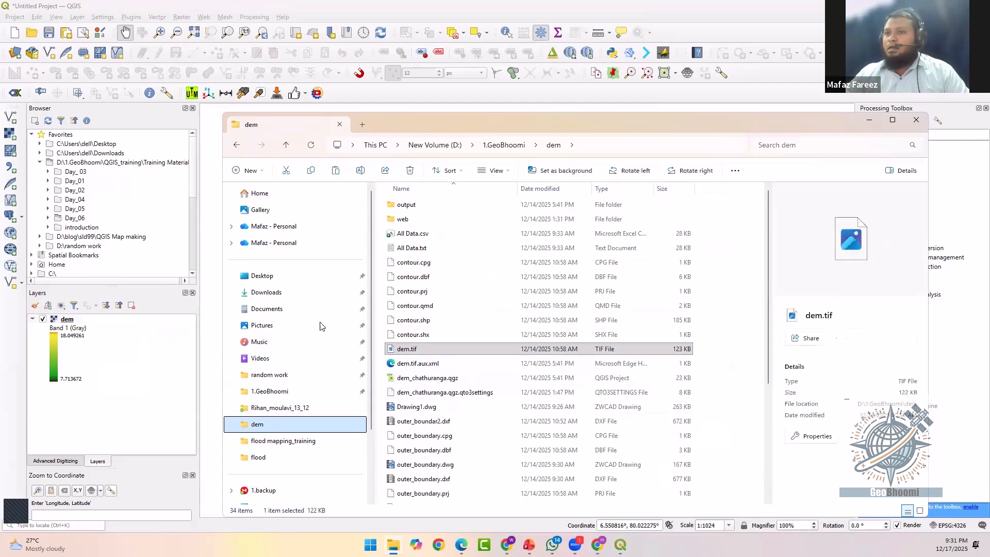
{"action": "left_click", "coordinate": [867, 124]}
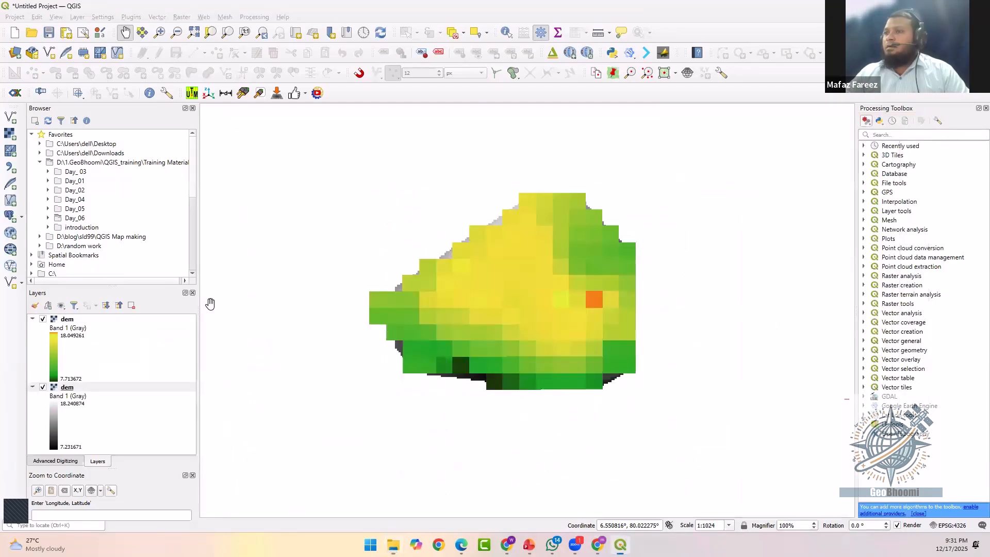
{"action": "right_click", "coordinate": [71, 390]}
{"action": "left_click", "coordinate": [58, 322]}
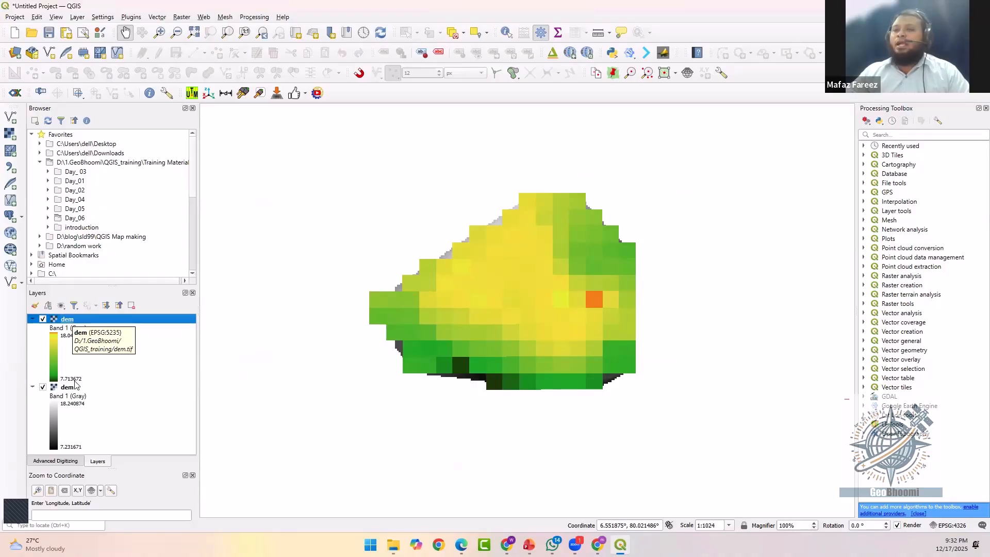
{"action": "right_click", "coordinate": [86, 322]}
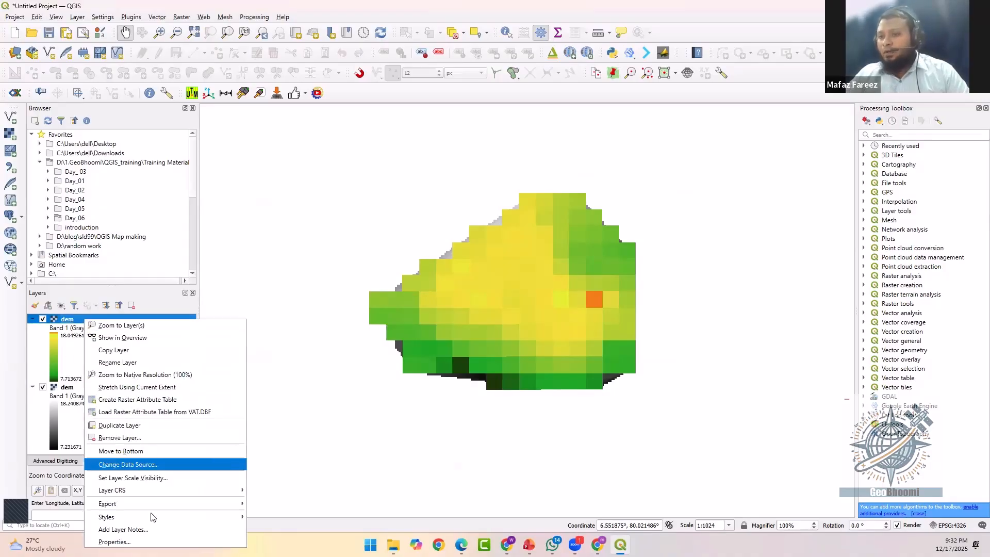
{"action": "mouse_move", "coordinate": [222, 523]}
{"action": "mouse_move", "coordinate": [267, 517]}
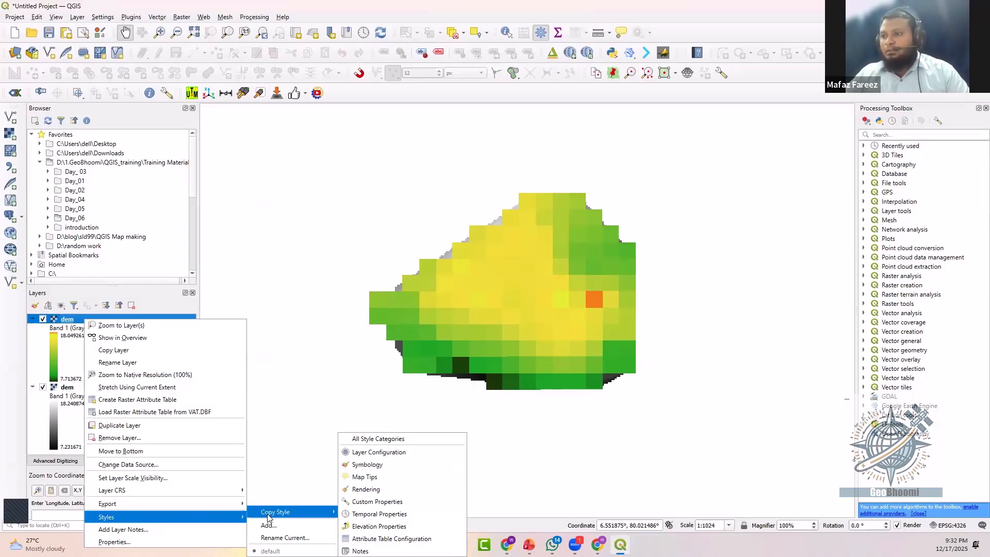
{"action": "left_click", "coordinate": [286, 510]}
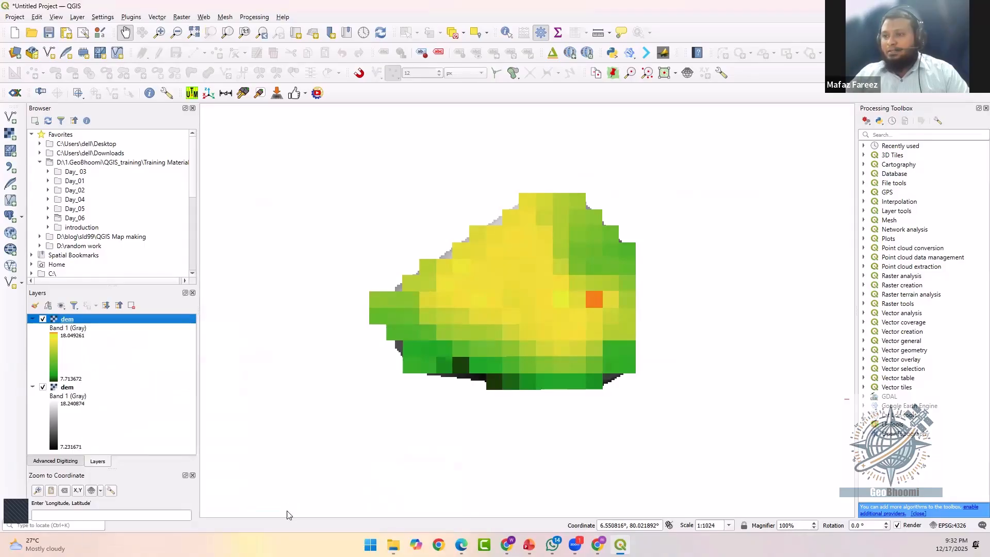
- Copy all style categories from the upper dem layer and paste them onto the newly added lower dem layer
{"action": "right_click", "coordinate": [82, 328]}
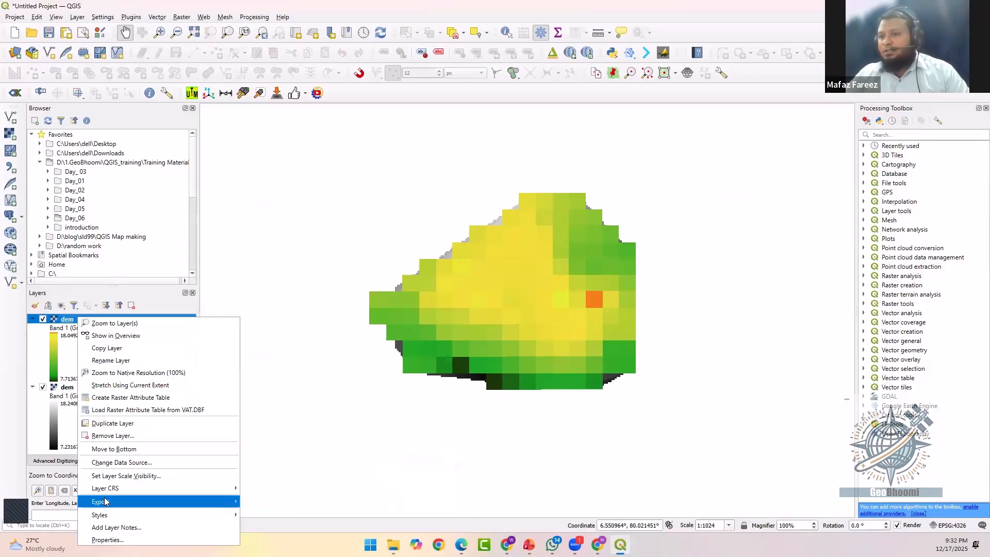
{"action": "mouse_move", "coordinate": [106, 514]}
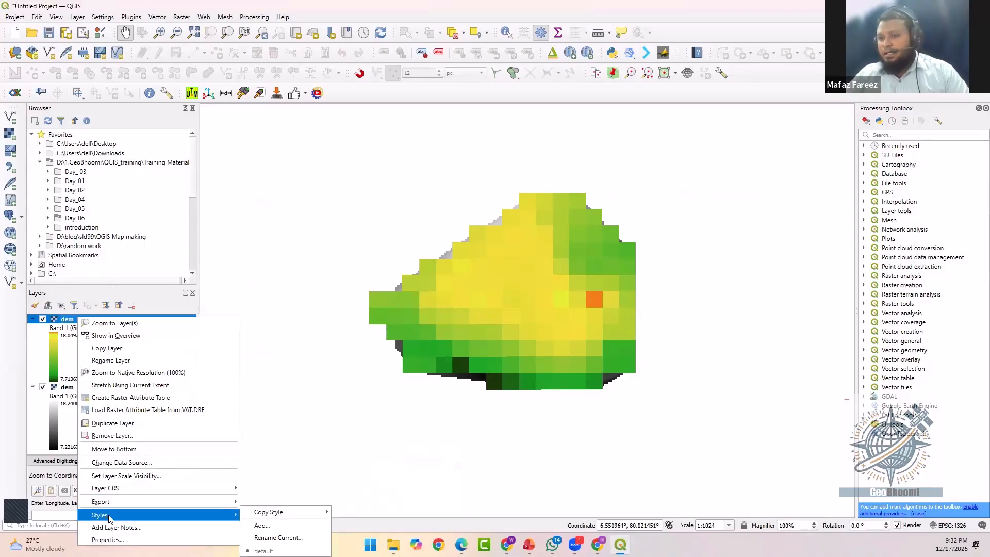
{"action": "mouse_move", "coordinate": [296, 512]}
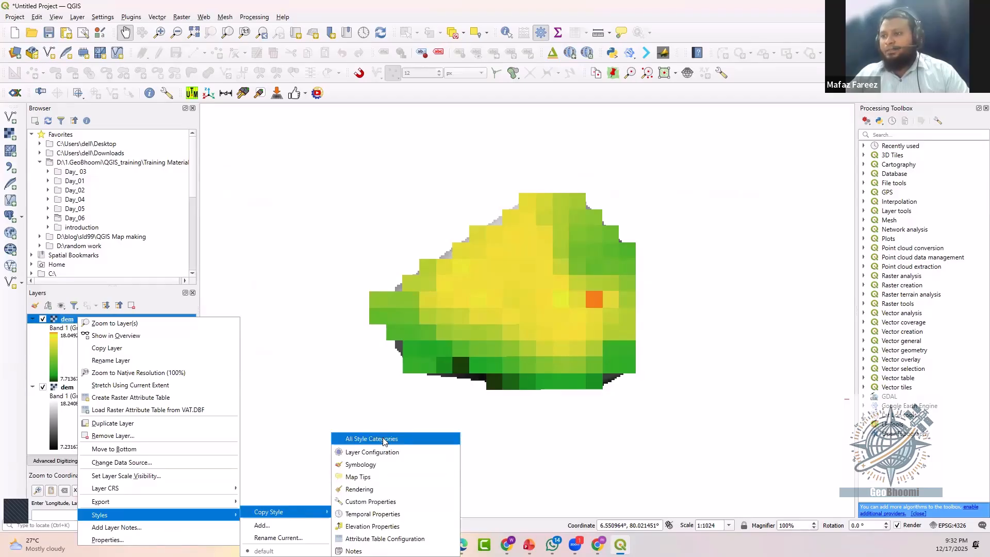
{"action": "left_click", "coordinate": [383, 442]}
{"action": "right_click", "coordinate": [58, 388]}
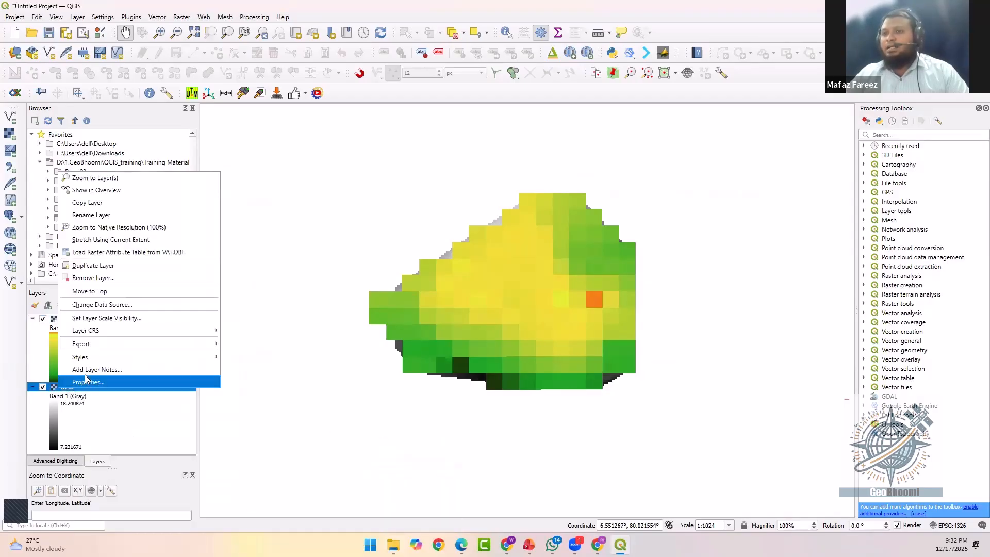
{"action": "mouse_move", "coordinate": [100, 350]}
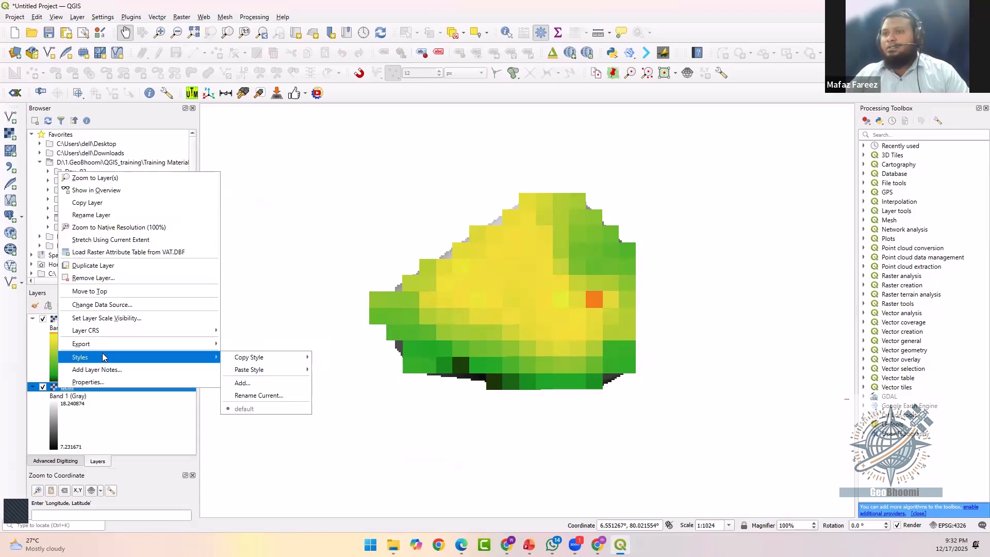
{"action": "mouse_move", "coordinate": [249, 369]}
{"action": "left_click", "coordinate": [327, 371]}
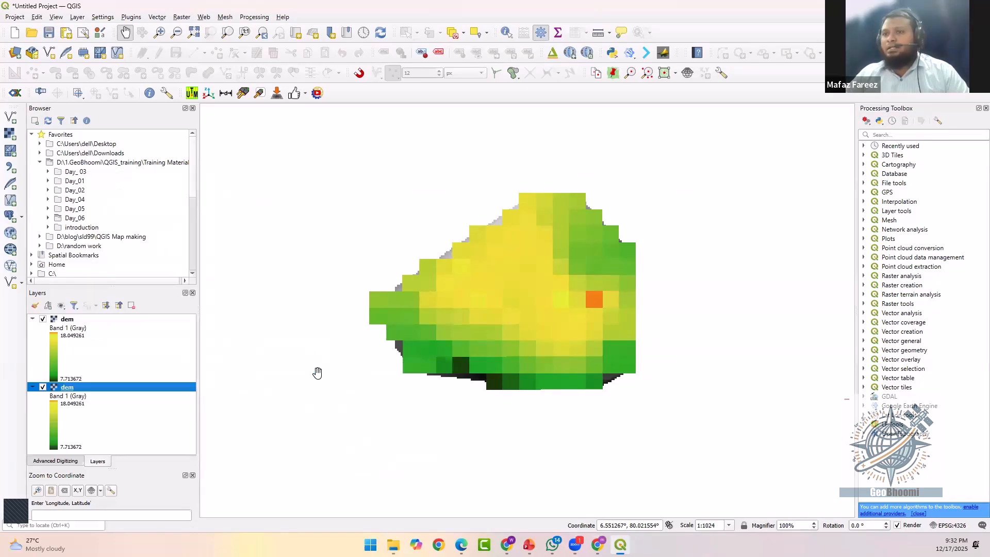
- Remove the upper, coarser dem layer from the project
{"action": "right_click", "coordinate": [69, 320]}
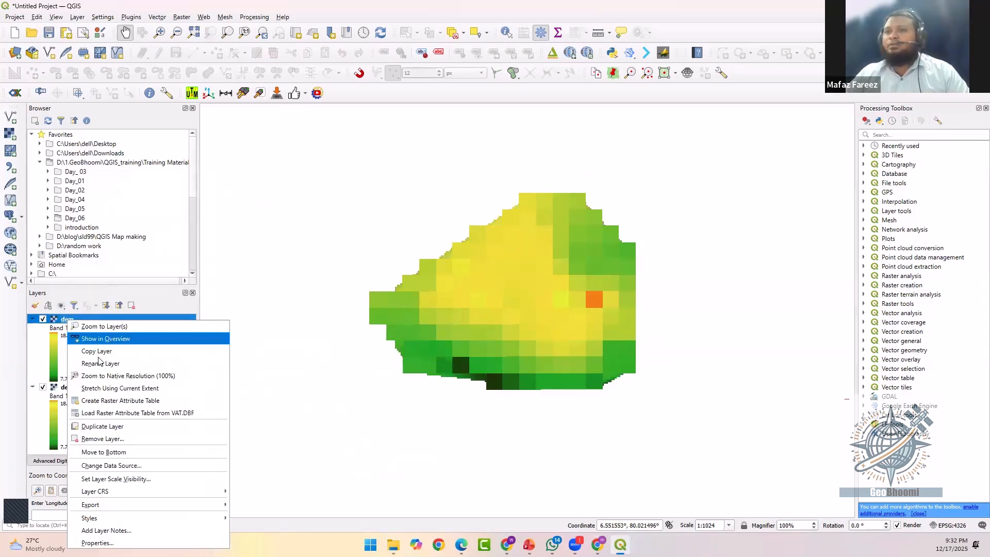
{"action": "left_click", "coordinate": [101, 441]}
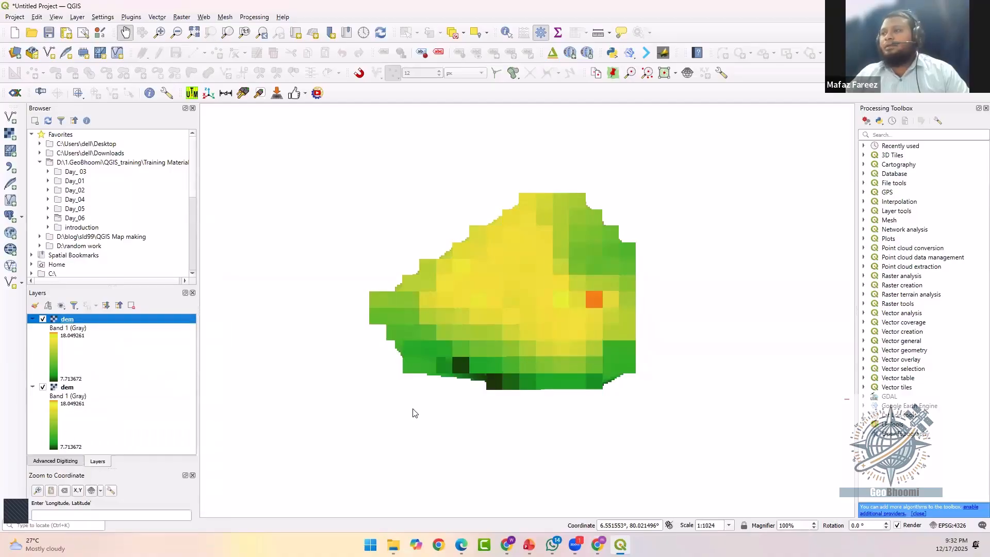
{"action": "left_click", "coordinate": [476, 285]}
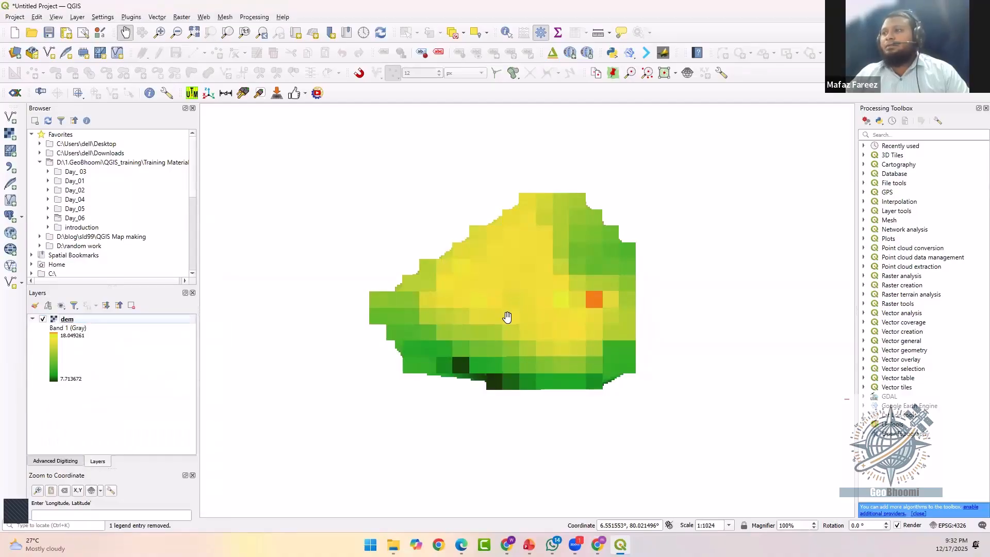
- Examine the remaining dem layer's finer surface and color ramp across the whole site
{"action": "left_click_drag", "start_coordinate": [552, 301], "coordinate": [514, 264]}
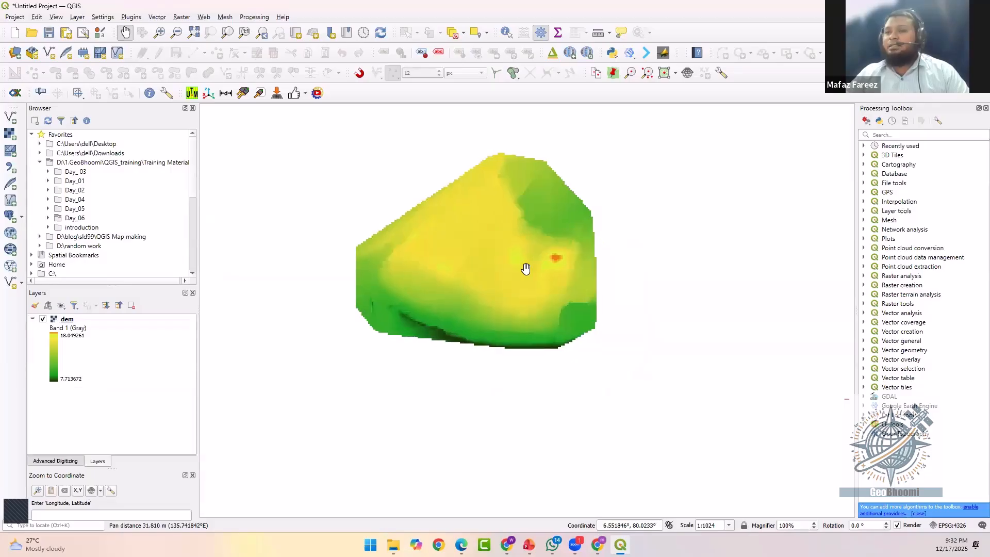
{"action": "scroll", "coordinate": [531, 265], "scroll_direction": "up", "scroll_amount": 2}
{"action": "scroll", "coordinate": [541, 264], "scroll_direction": "down", "scroll_amount": 1}
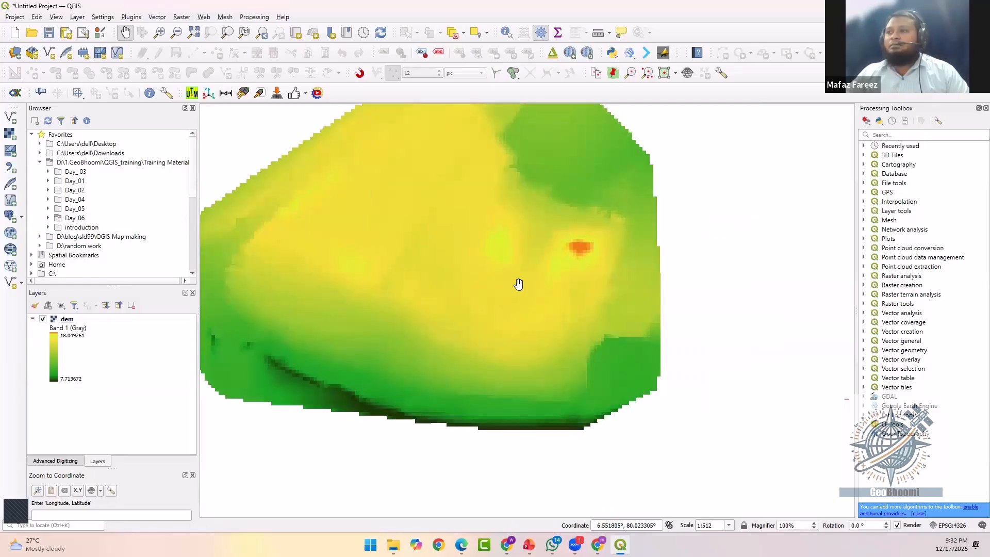
{"action": "scroll", "coordinate": [498, 286], "scroll_direction": "down", "scroll_amount": 1}
{"action": "left_click_drag", "start_coordinate": [393, 307], "coordinate": [405, 307]}
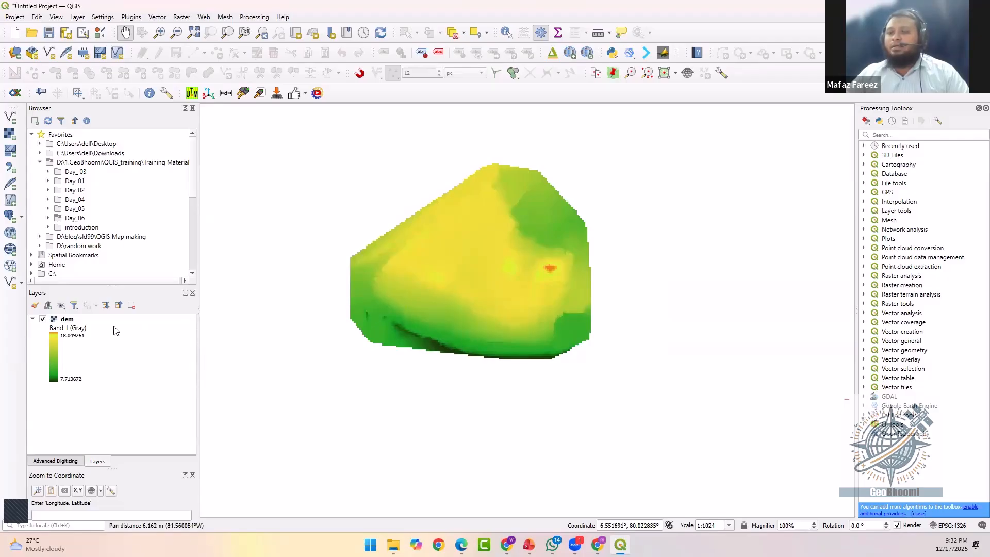
{"action": "left_click", "coordinate": [60, 320]}
{"action": "right_click", "coordinate": [60, 321]}
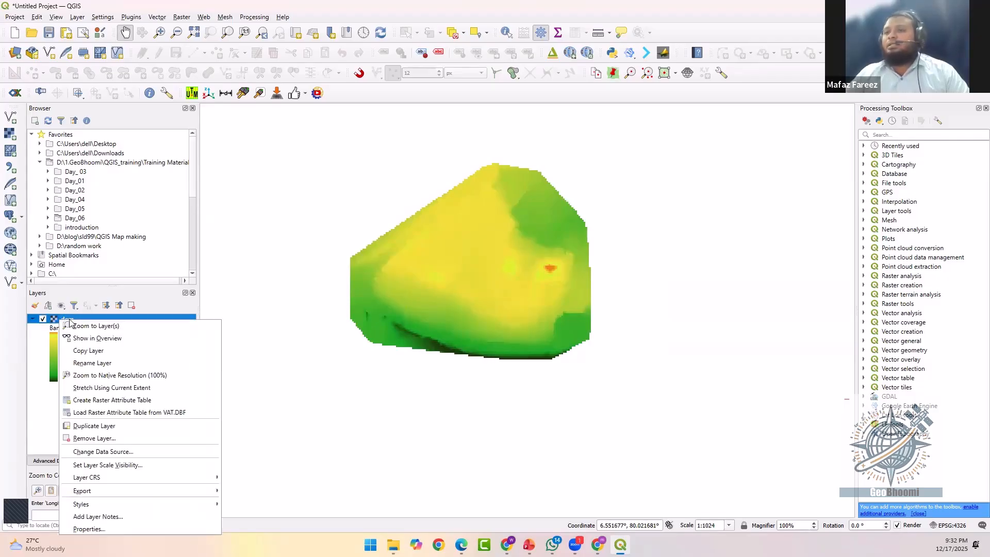
{"action": "left_click", "coordinate": [481, 312]}
{"action": "left_click_drag", "start_coordinate": [481, 313], "coordinate": [482, 303]}
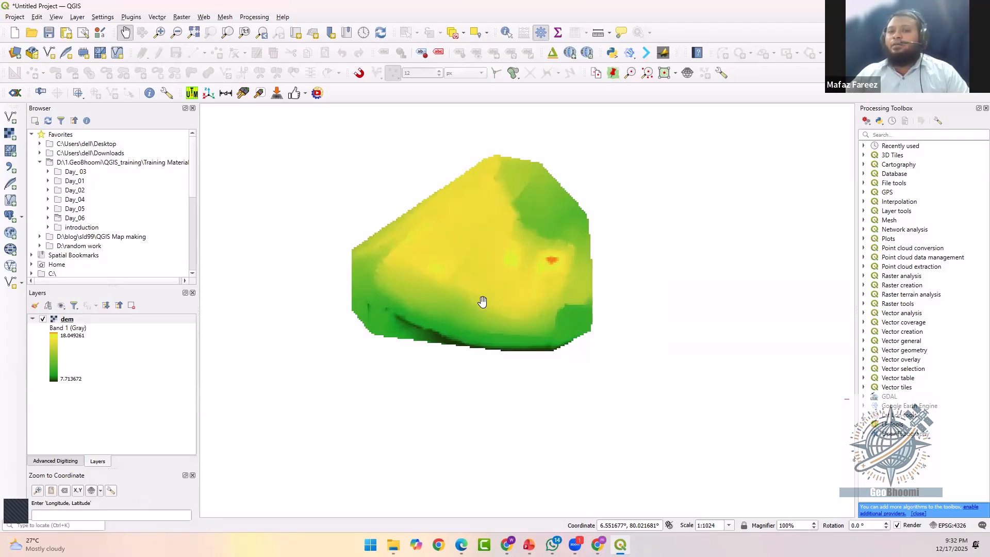
- Extract contours from the dem raster at an interval of 1 with the ELEV attribute, saved to a temporary file
{"action": "left_click", "coordinate": [157, 19]}
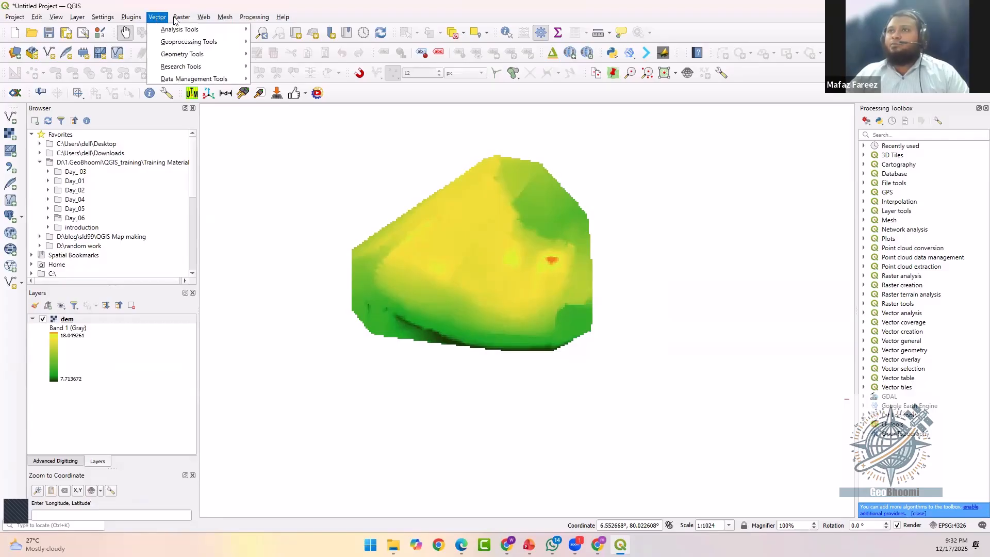
{"action": "mouse_move", "coordinate": [182, 17]}
{"action": "mouse_move", "coordinate": [207, 92]}
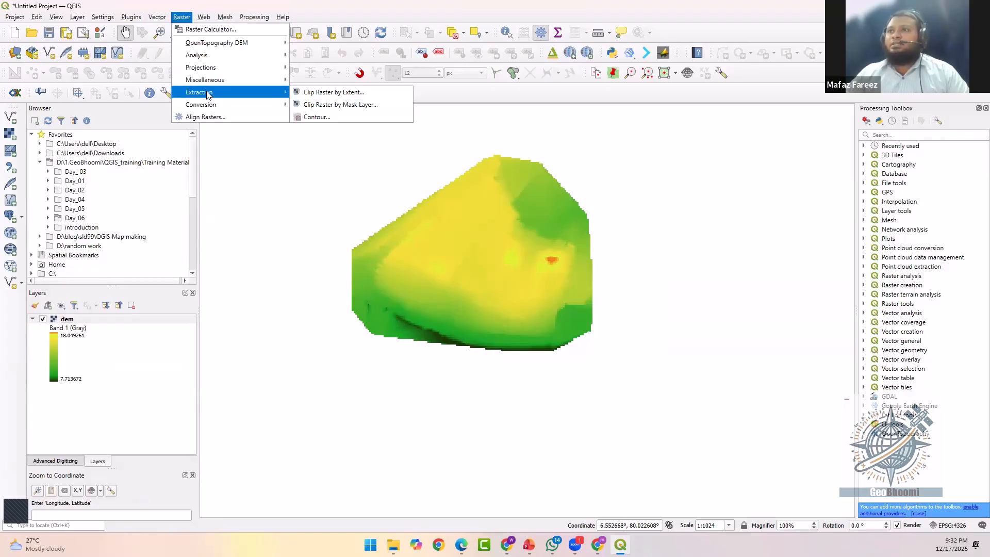
{"action": "left_click", "coordinate": [317, 118]}
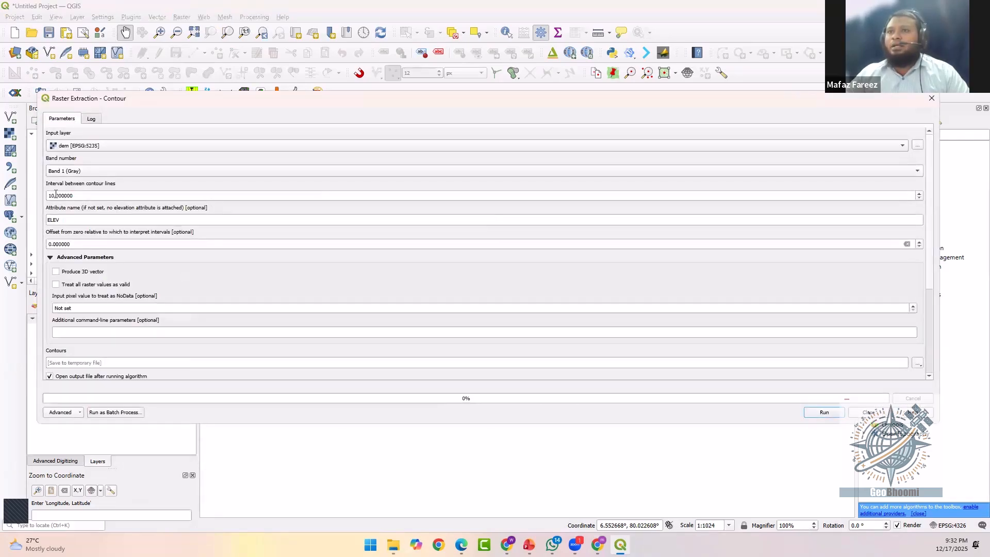
{"action": "key", "text": "BackSpace"}
{"action": "left_click", "coordinate": [51, 223]}
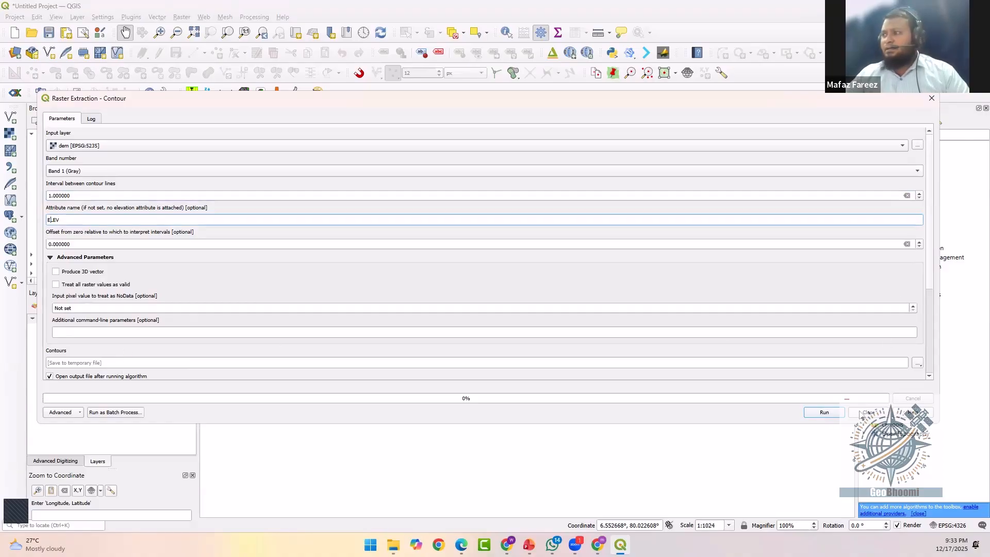
{"action": "left_click", "coordinate": [824, 413]}
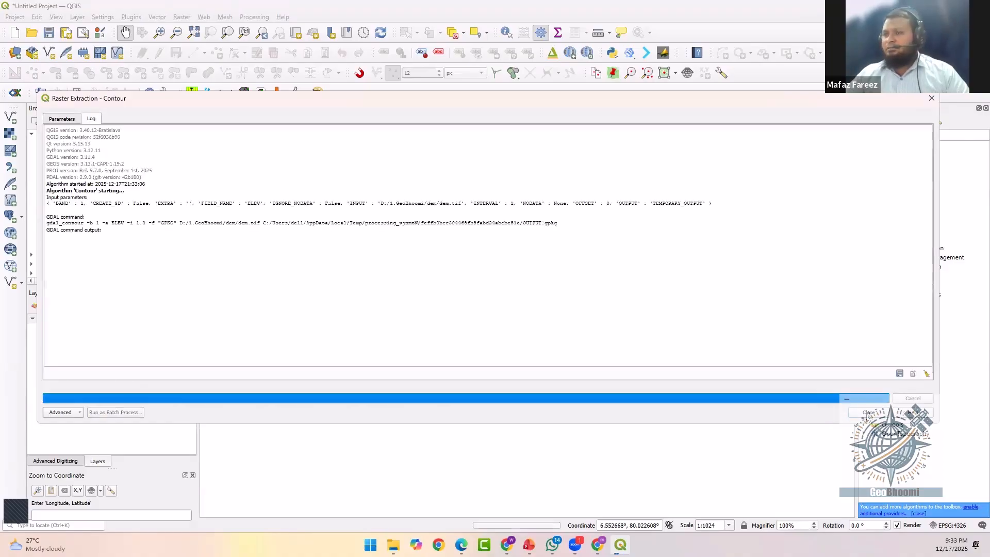
{"action": "left_click", "coordinate": [863, 412]}
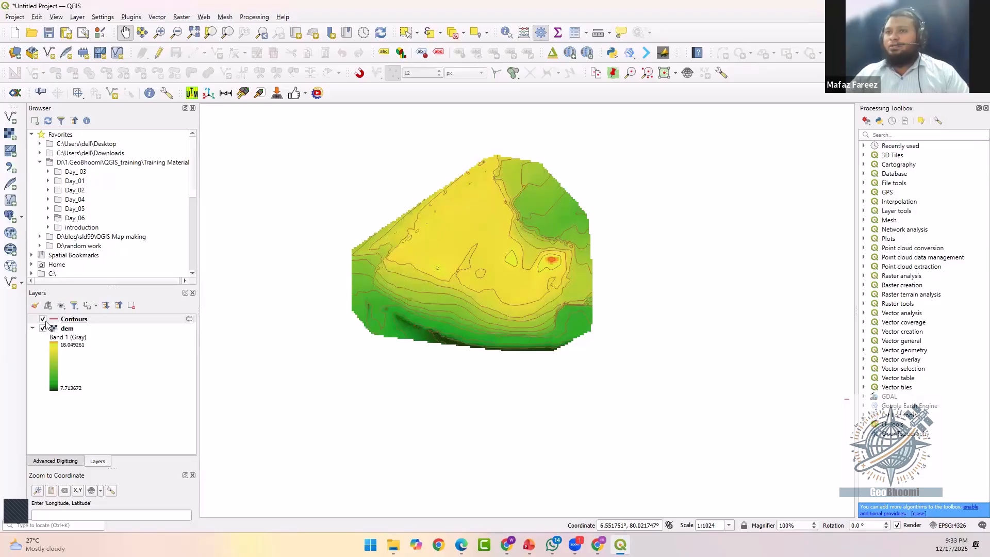
- Smooth the Contours layer's geometry with 1 iteration, an offset of 0.25 and a maximum node angle of 180 into a temporary layer
{"action": "scroll", "coordinate": [454, 303], "scroll_direction": "up", "scroll_amount": 1}
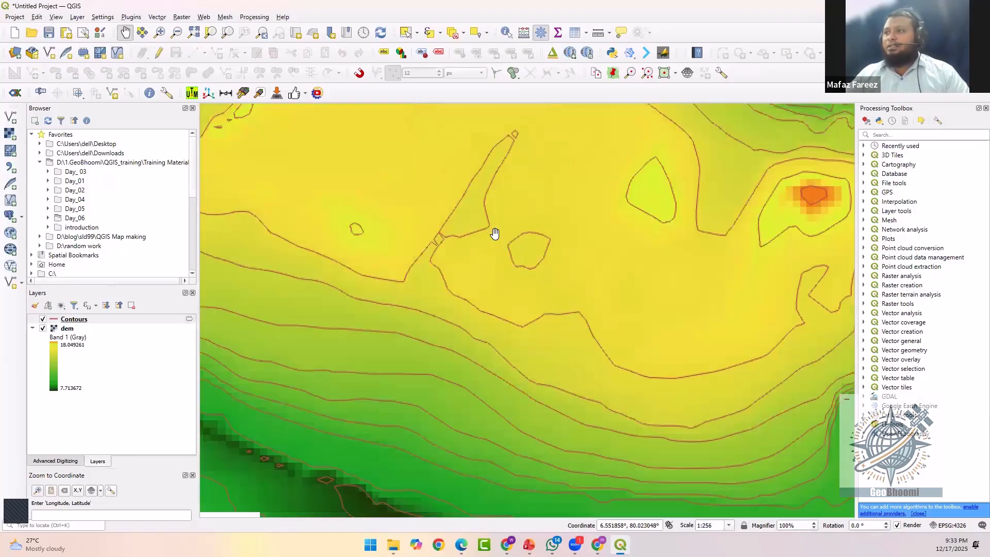
{"action": "scroll", "coordinate": [495, 234], "scroll_direction": "up", "scroll_amount": 2}
{"action": "scroll", "coordinate": [496, 236], "scroll_direction": "down", "scroll_amount": 2}
{"action": "left_click_drag", "start_coordinate": [578, 224], "coordinate": [540, 252]}
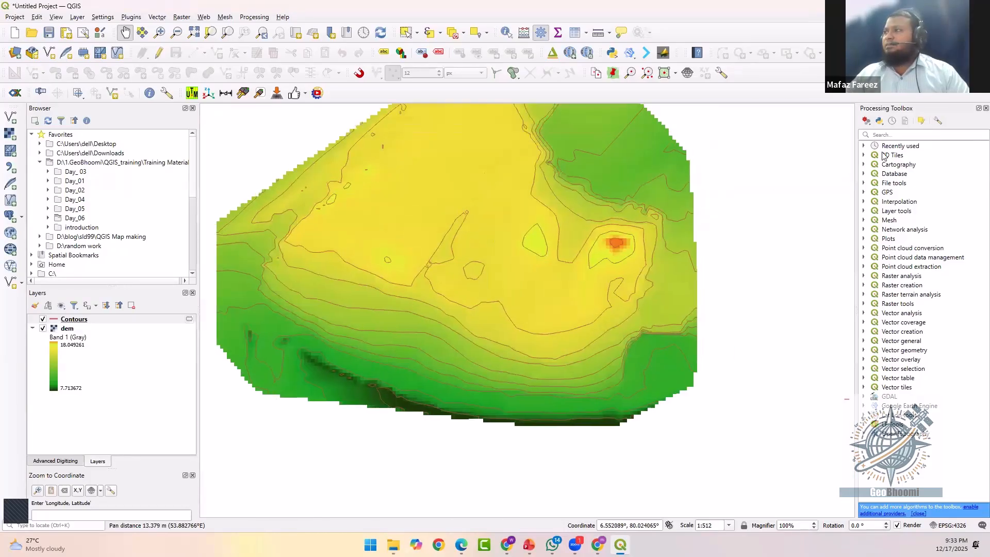
{"action": "type", "text": "smooth"}
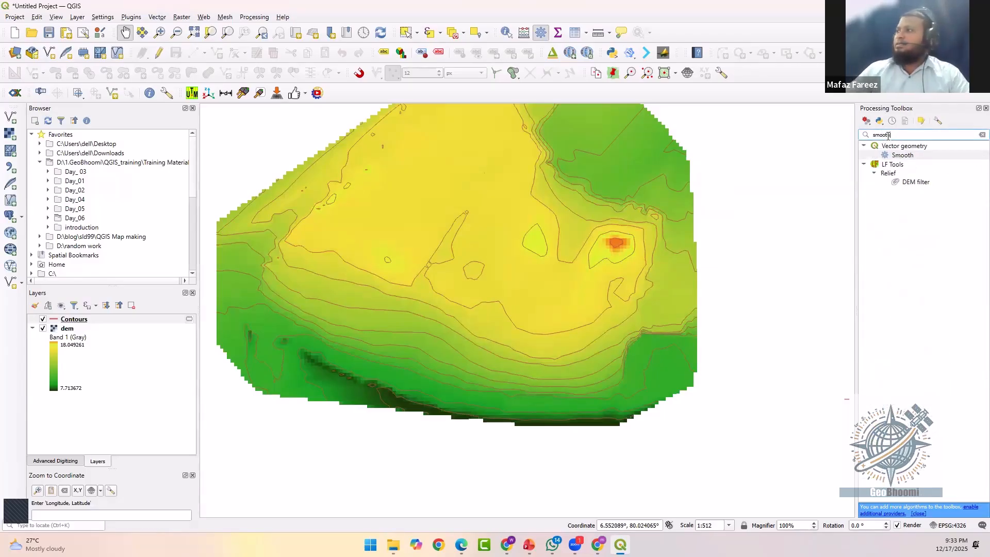
{"action": "double_click", "coordinate": [902, 156]}
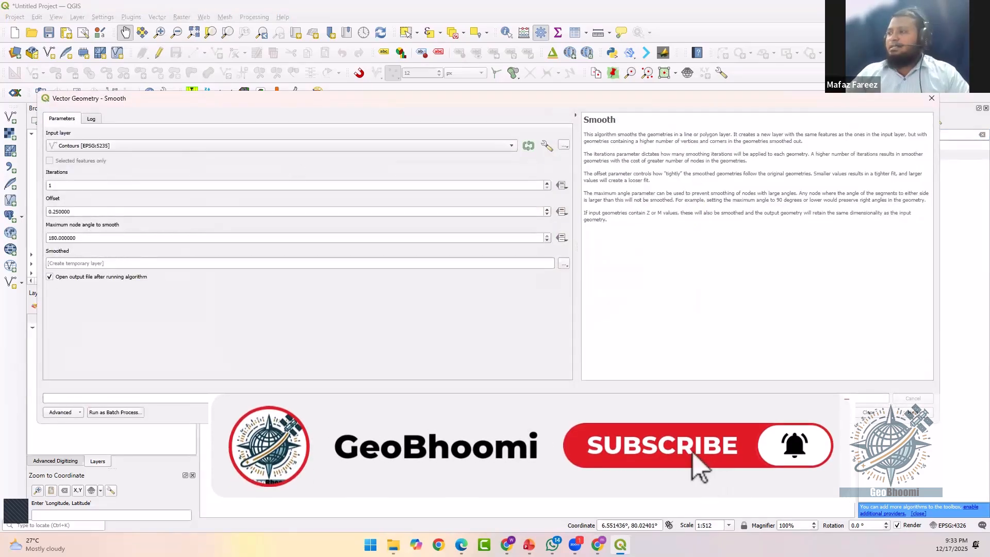
{"action": "left_click", "coordinate": [825, 413]}
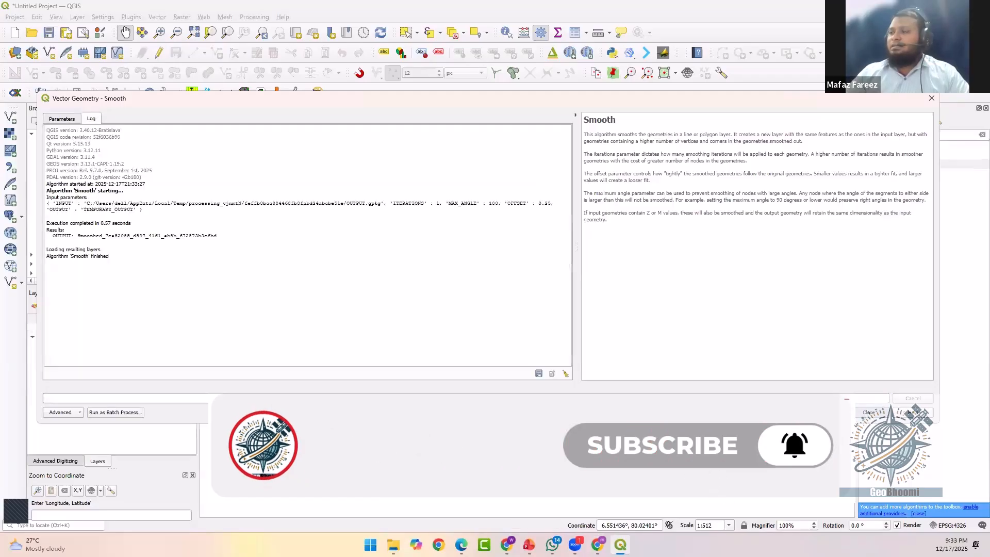
{"action": "left_click", "coordinate": [869, 412]}
- Compare the smoothed lines with the original ones by toggling the Contours layer's visibility, and leave Contours hidden
{"action": "left_click", "coordinate": [43, 329]}
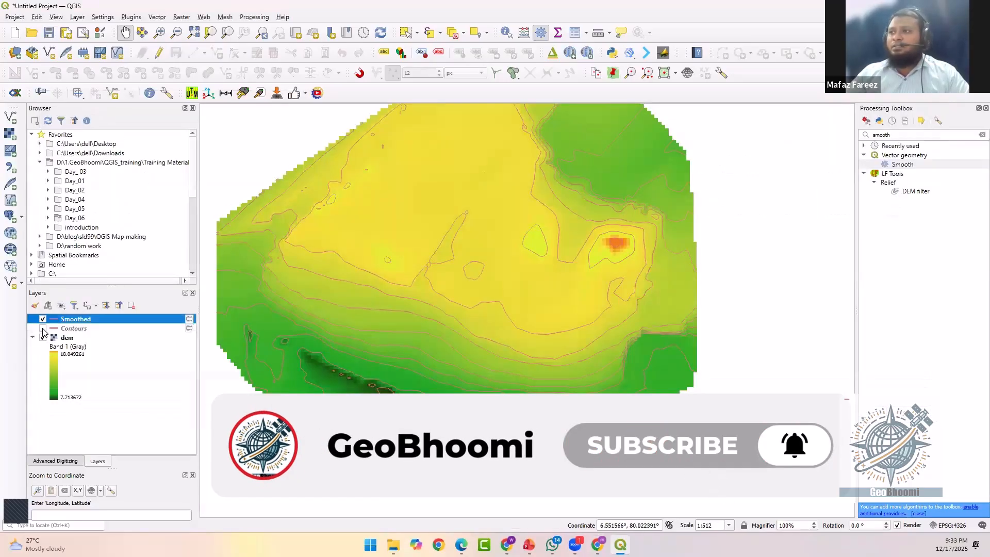
{"action": "left_click", "coordinate": [42, 329]}
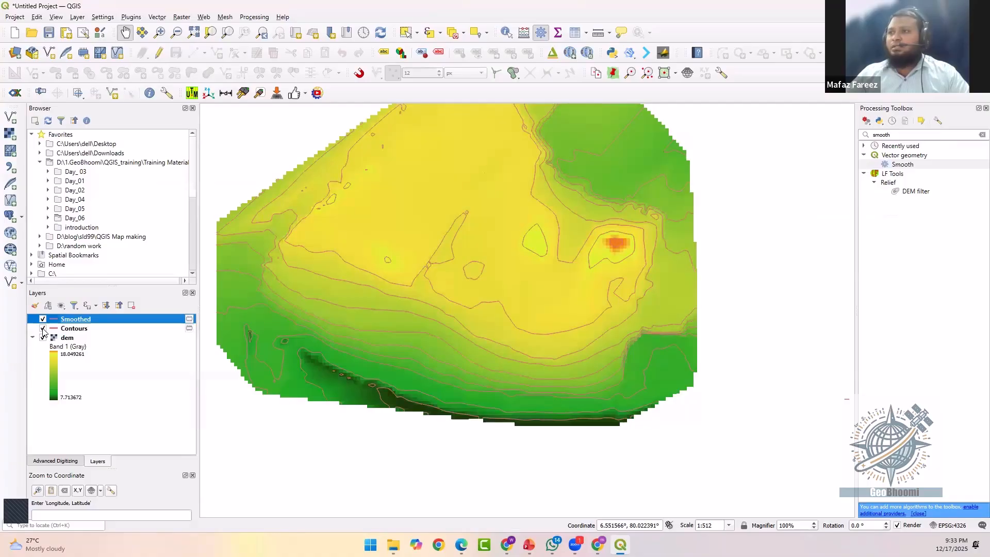
{"action": "left_click", "coordinate": [43, 329]}
{"action": "scroll", "coordinate": [467, 221], "scroll_direction": "up", "scroll_amount": 2}
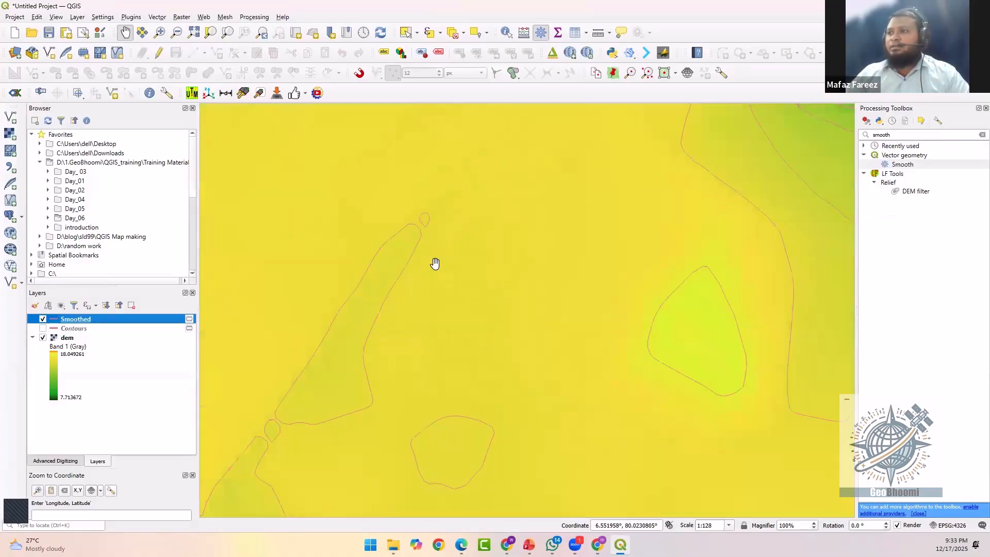
{"action": "left_click_drag", "start_coordinate": [514, 203], "coordinate": [593, 141]}
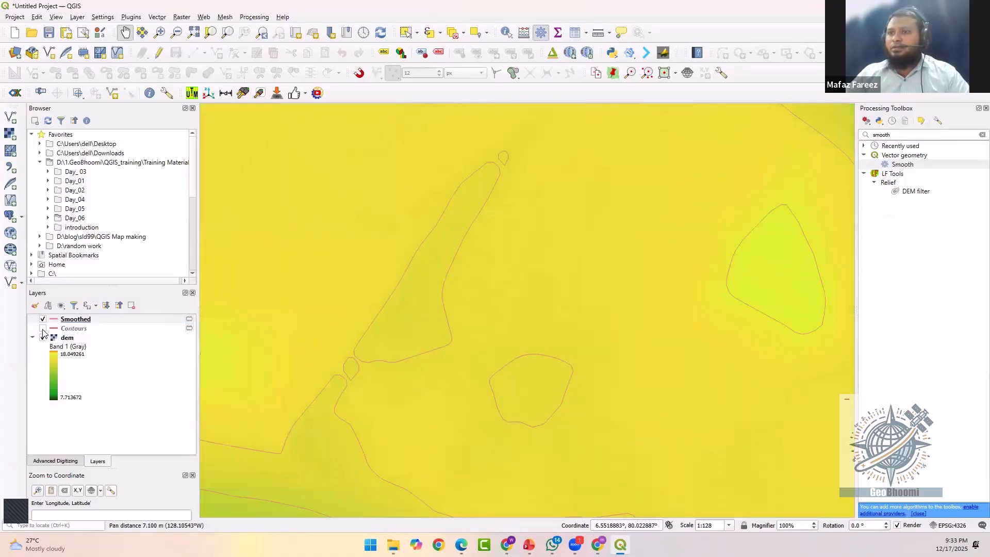
- Remove the original Contours layer from the project
{"action": "left_click", "coordinate": [69, 330]}
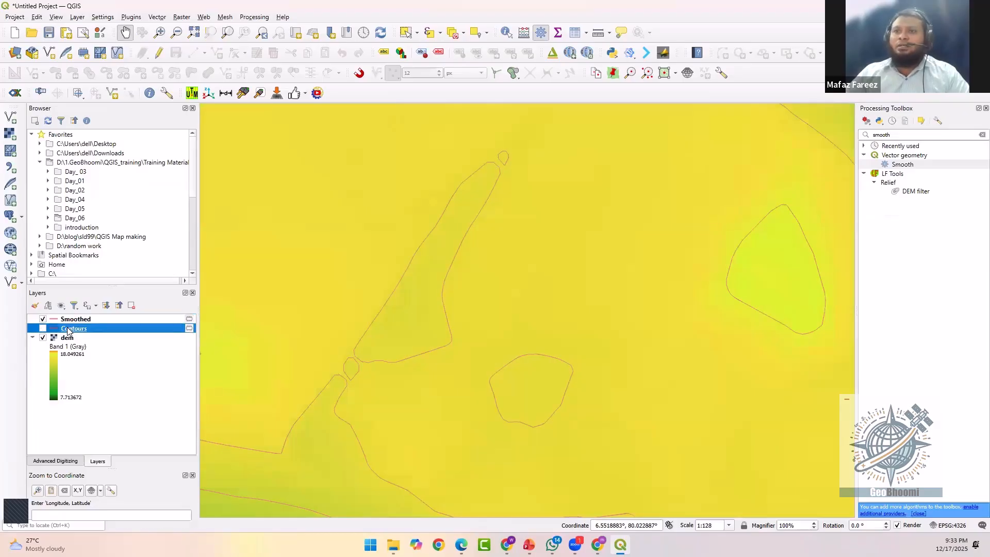
{"action": "right_click", "coordinate": [68, 330]}
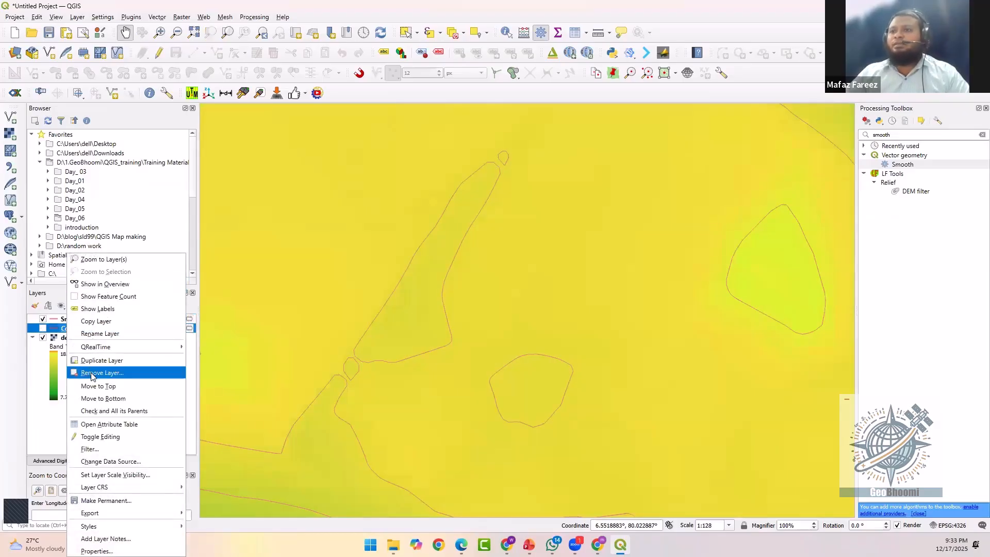
{"action": "left_click", "coordinate": [92, 373]}
{"action": "left_click", "coordinate": [466, 284]}
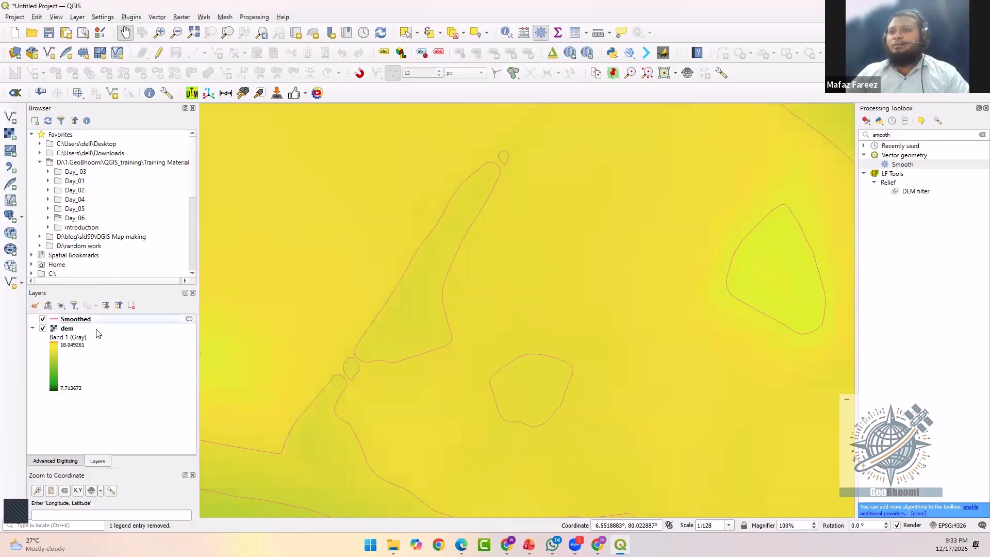
{"action": "left_click", "coordinate": [96, 320]}
{"action": "right_click", "coordinate": [96, 321]}
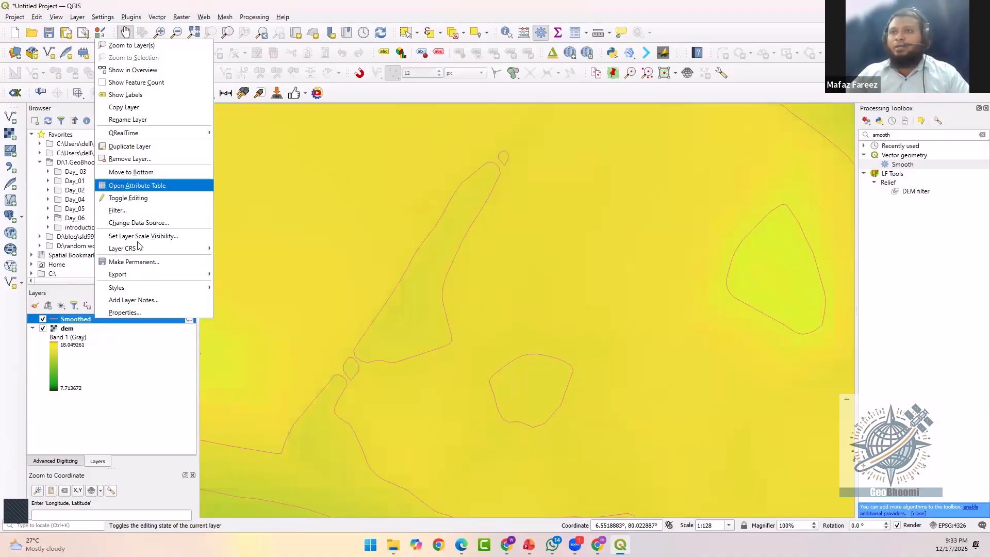
{"action": "mouse_move", "coordinate": [141, 279]}
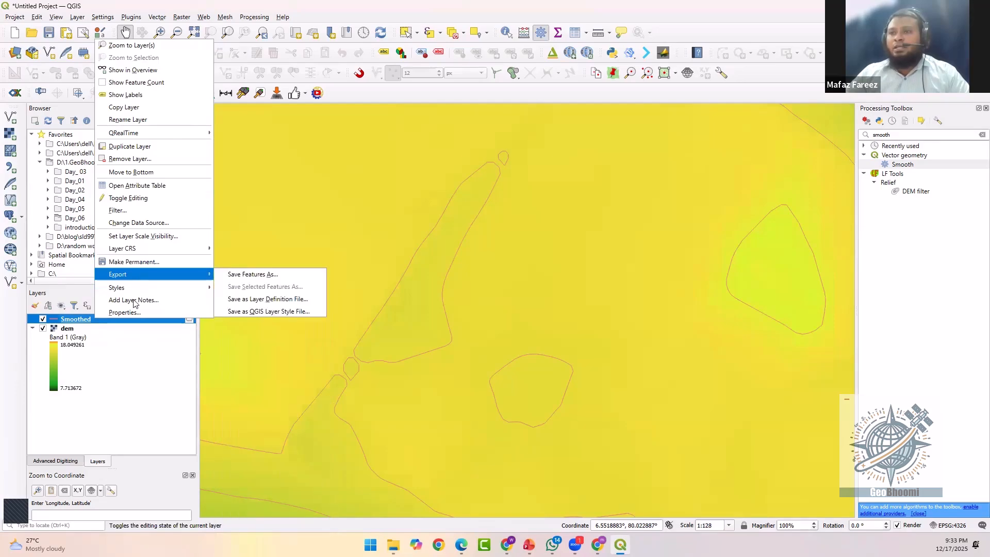
{"action": "left_click", "coordinate": [238, 274]}
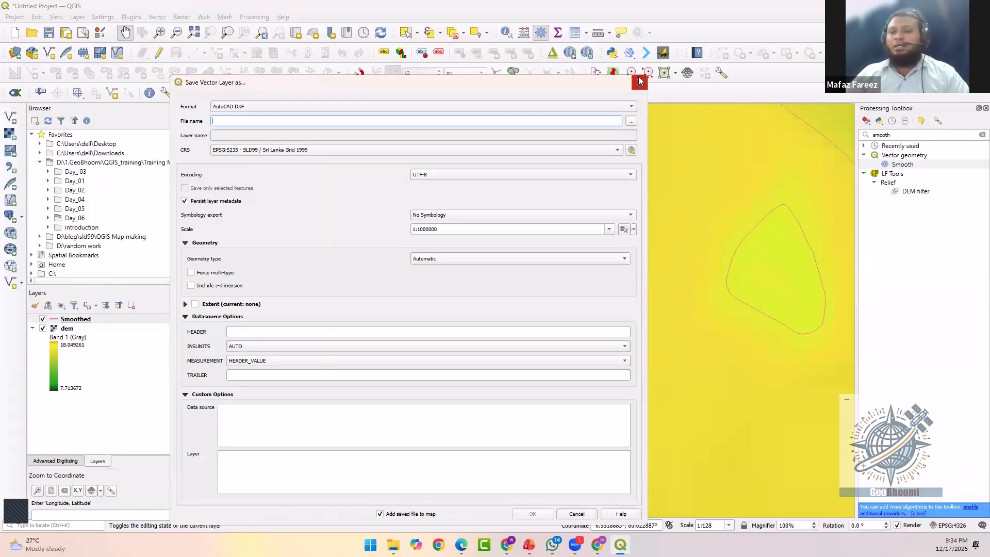
{"action": "left_click", "coordinate": [639, 80]}
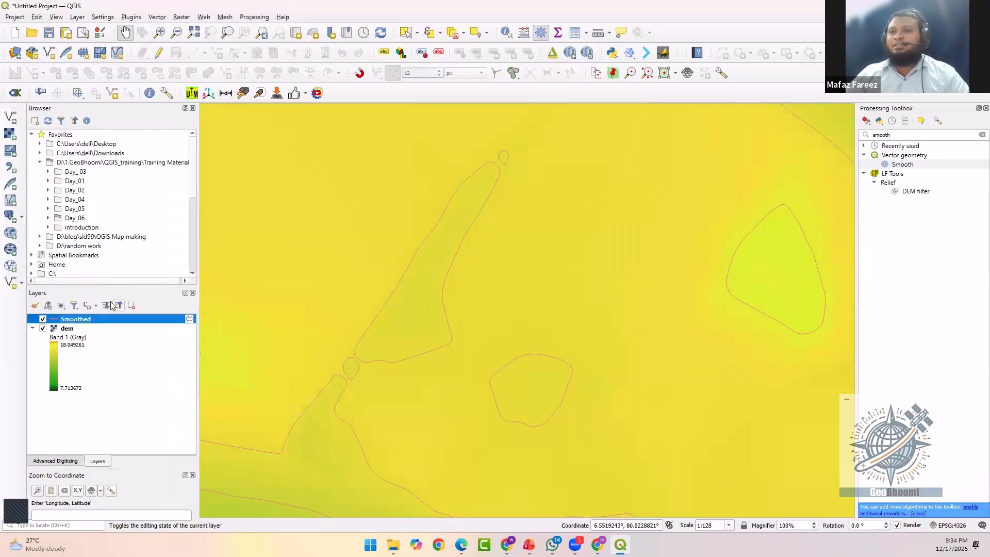
- Collapse the dem layer's legend and toggle the layer's visibility off and on again
{"action": "left_click", "coordinate": [32, 329]}
{"action": "left_click", "coordinate": [43, 328]}
{"action": "left_click", "coordinate": [43, 329]}
{"action": "scroll", "coordinate": [444, 337], "scroll_direction": "down", "scroll_amount": 1}
{"action": "scroll", "coordinate": [445, 337], "scroll_direction": "down", "scroll_amount": 1}
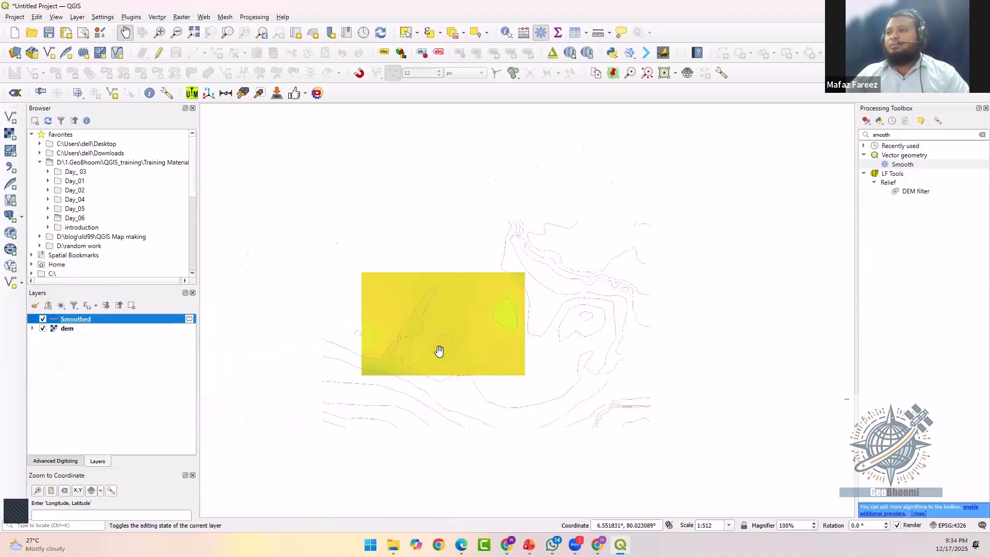
{"action": "left_click_drag", "start_coordinate": [442, 298], "coordinate": [446, 252]}
- Label the Smoothed layer with single labels from the ELEV field and draw a text buffer around them
{"action": "right_click", "coordinate": [97, 320]}
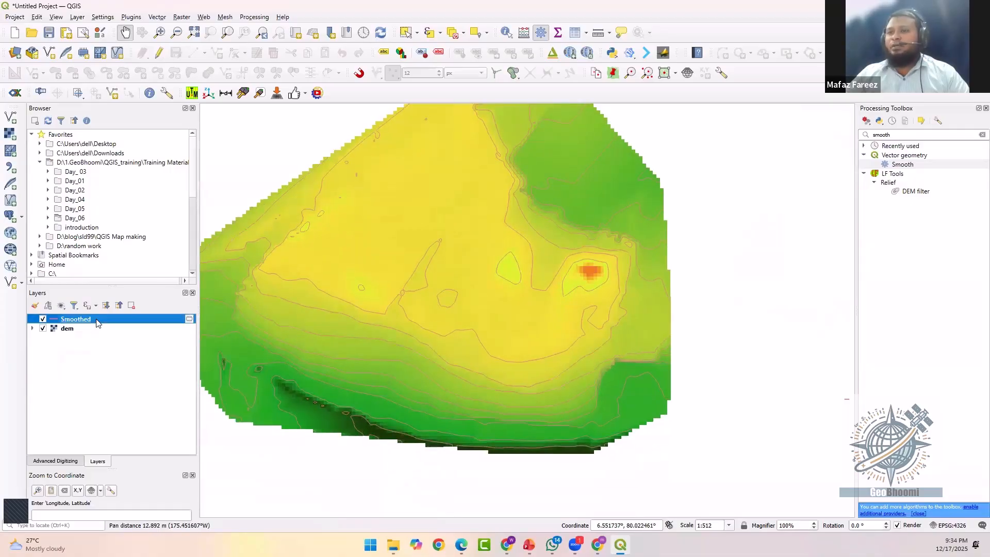
{"action": "left_click", "coordinate": [121, 313]}
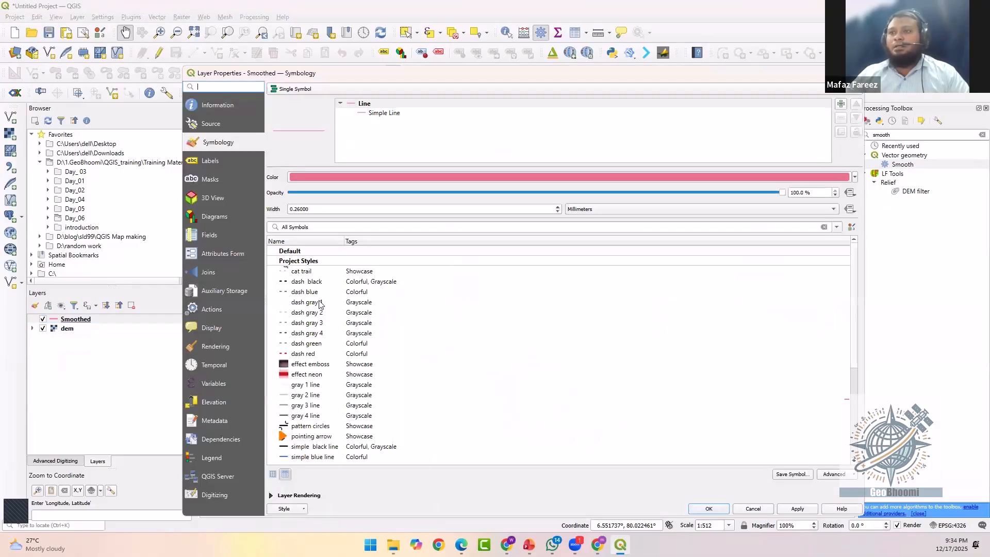
{"action": "left_click", "coordinate": [209, 164]}
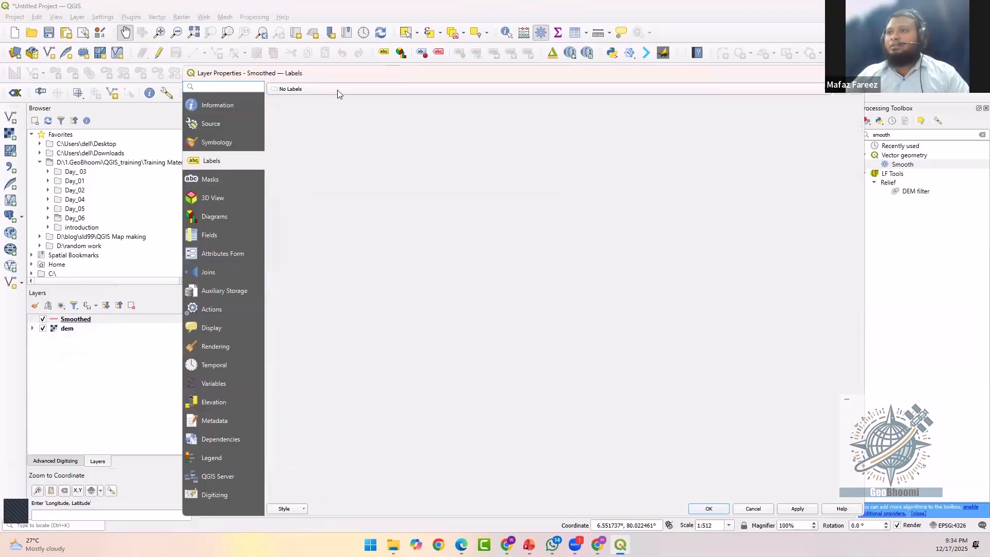
{"action": "left_click", "coordinate": [337, 90]}
{"action": "left_click", "coordinate": [355, 99]}
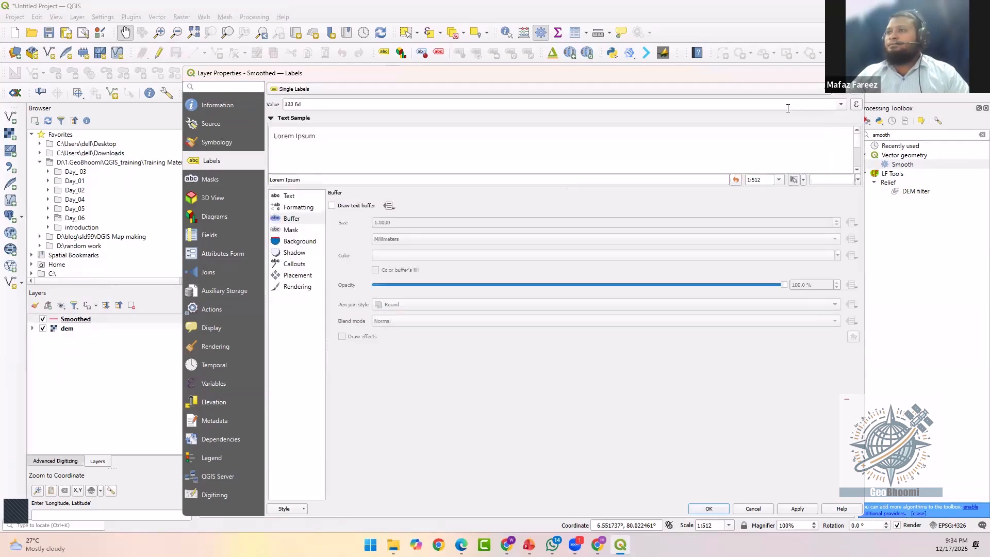
{"action": "left_click", "coordinate": [842, 105]}
{"action": "left_click", "coordinate": [368, 137]}
{"action": "left_click", "coordinate": [332, 206]}
{"action": "left_click", "coordinate": [292, 221]}
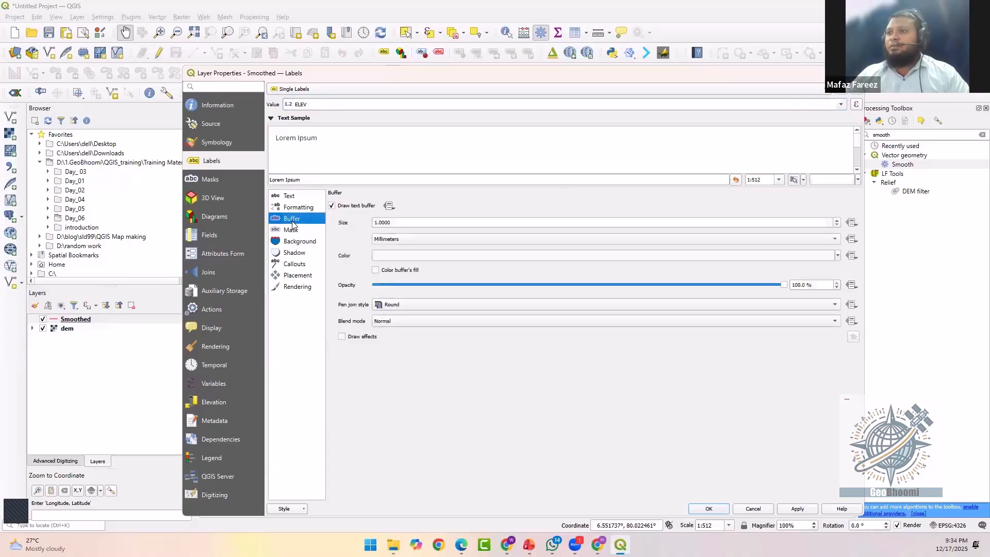
{"action": "left_click", "coordinate": [798, 509]}
{"action": "left_click", "coordinate": [709, 509]}
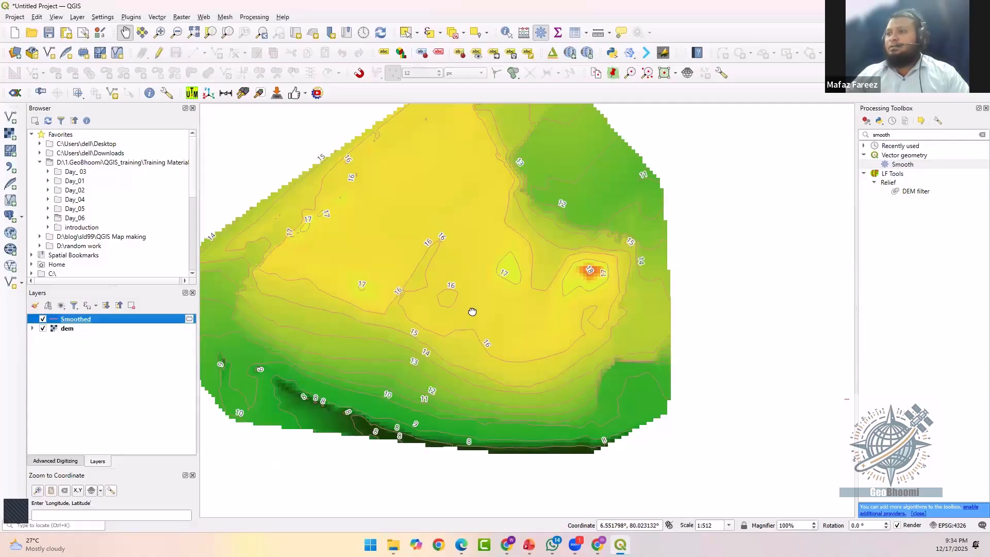
{"action": "left_click_drag", "start_coordinate": [469, 312], "coordinate": [497, 290]}
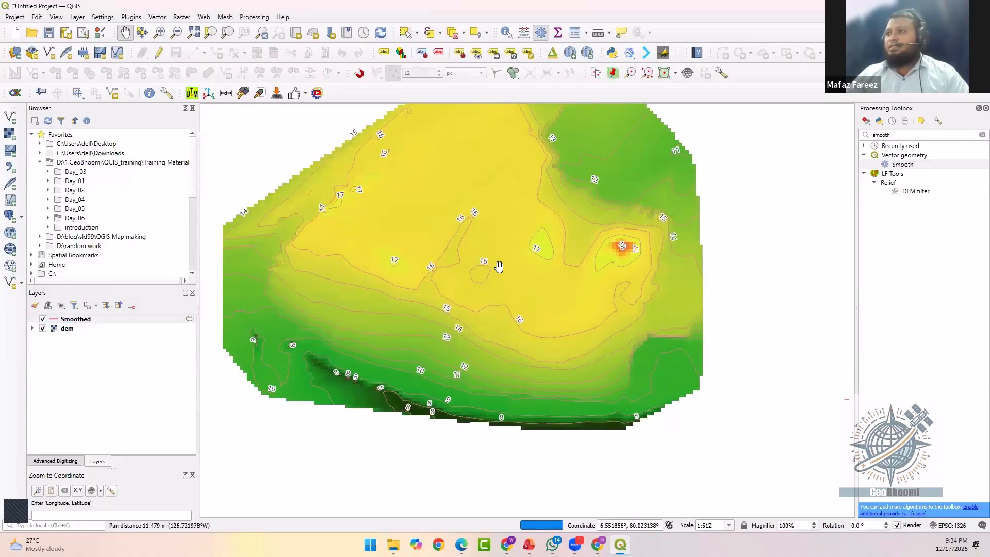
{"action": "left_click", "coordinate": [109, 320]}
{"action": "right_click", "coordinate": [109, 324]}
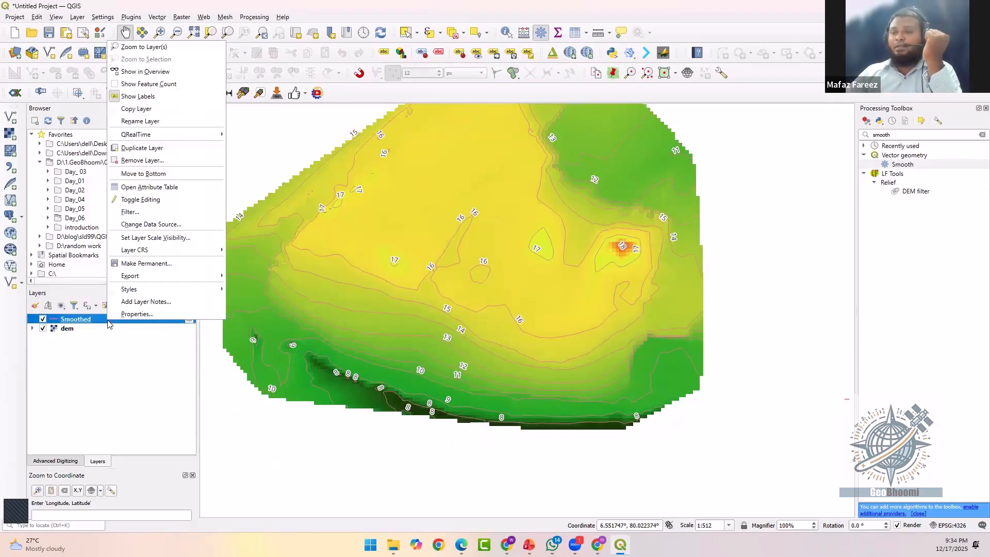
{"action": "left_click", "coordinate": [453, 323]}
{"action": "left_click_drag", "start_coordinate": [471, 323], "coordinate": [491, 330]}
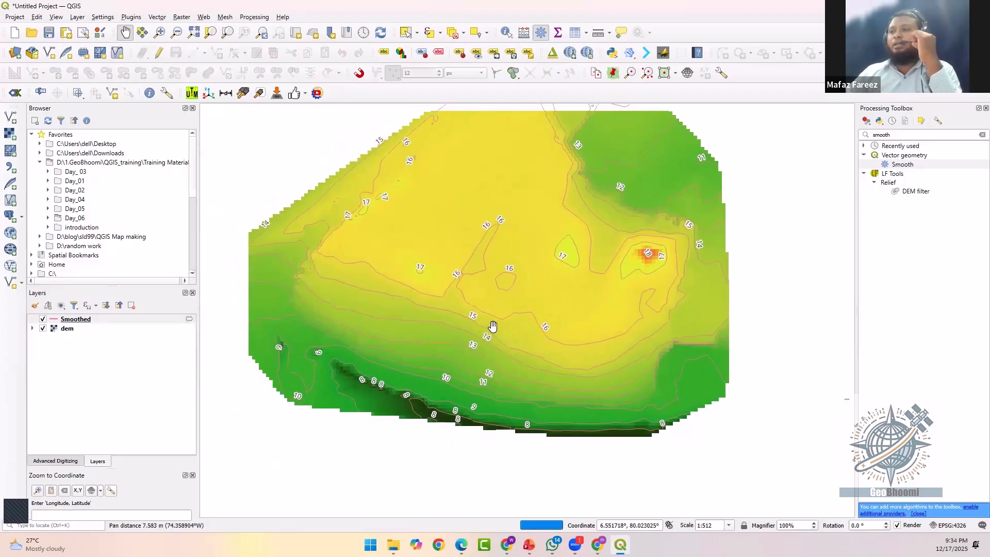
{"action": "scroll", "coordinate": [492, 326], "scroll_direction": "down", "scroll_amount": 1}
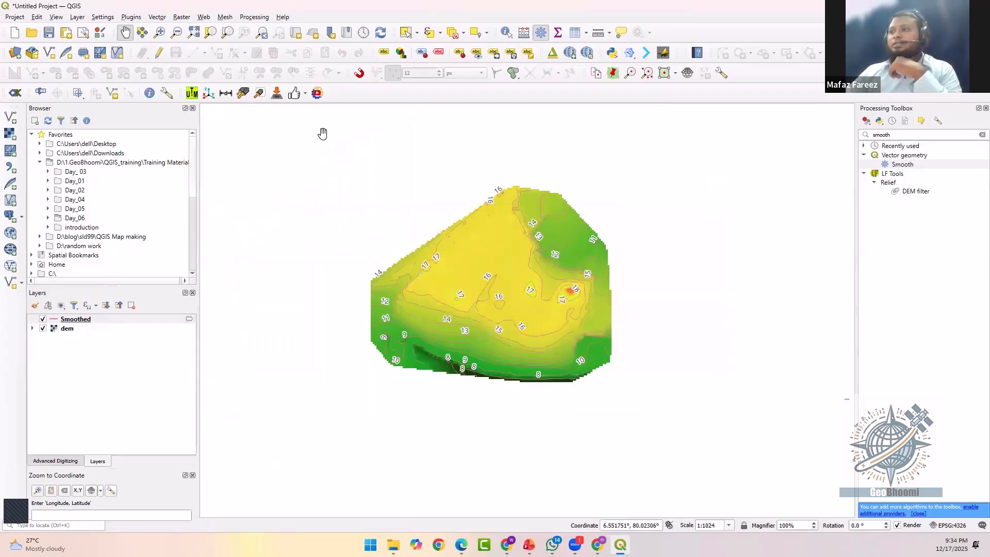
{"action": "left_click", "coordinate": [200, 17]}
{"action": "mouse_move", "coordinate": [210, 32]}
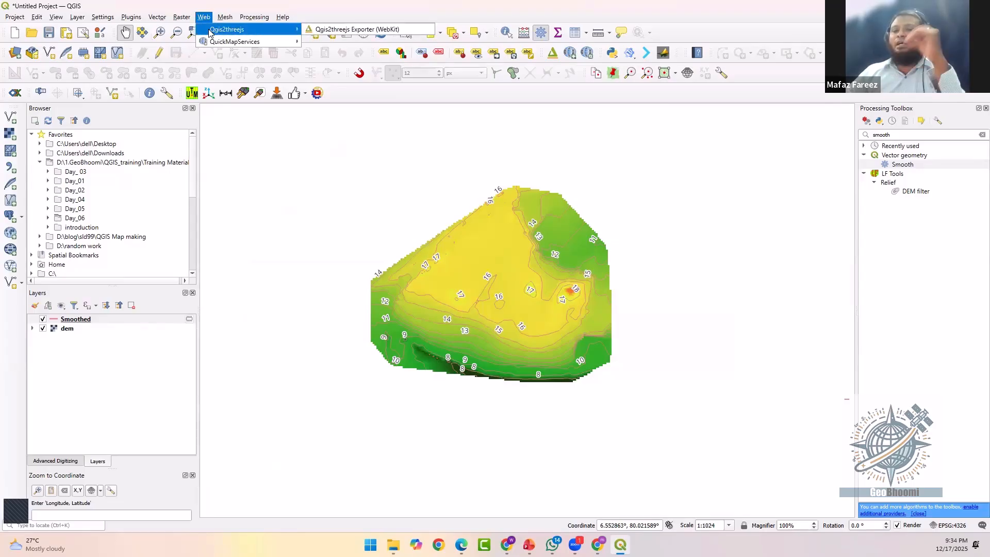
{"action": "left_click", "coordinate": [322, 31]}
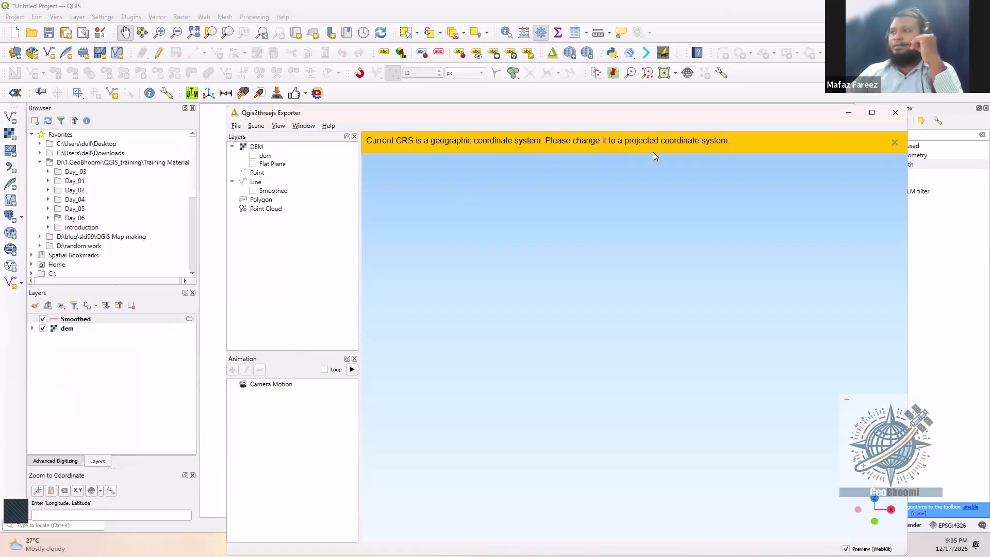
{"action": "left_click", "coordinate": [896, 114]}
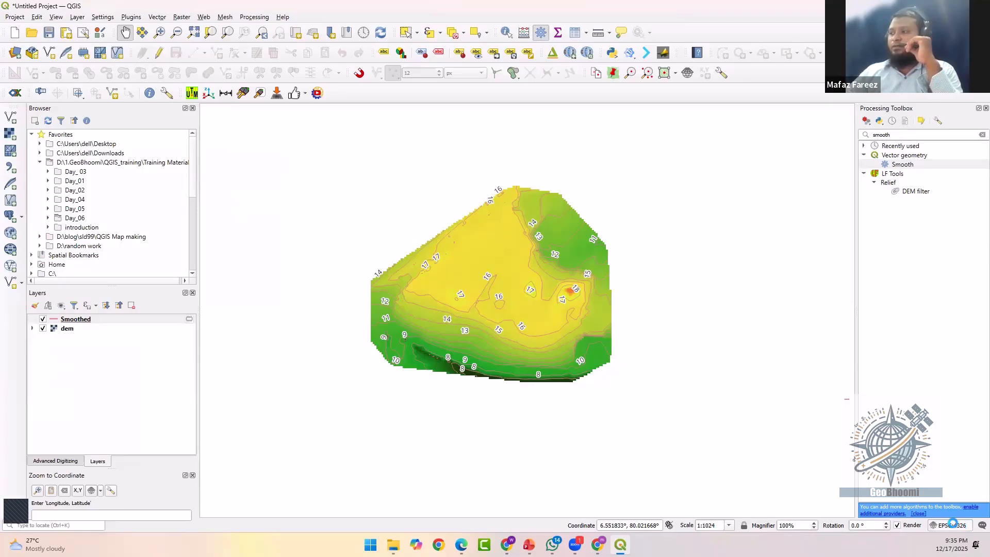
- Set the project's coordinate reference system to EPSG:5235 - SLD99 / Sri Lanka Grid 1999
{"action": "left_click", "coordinate": [954, 525]}
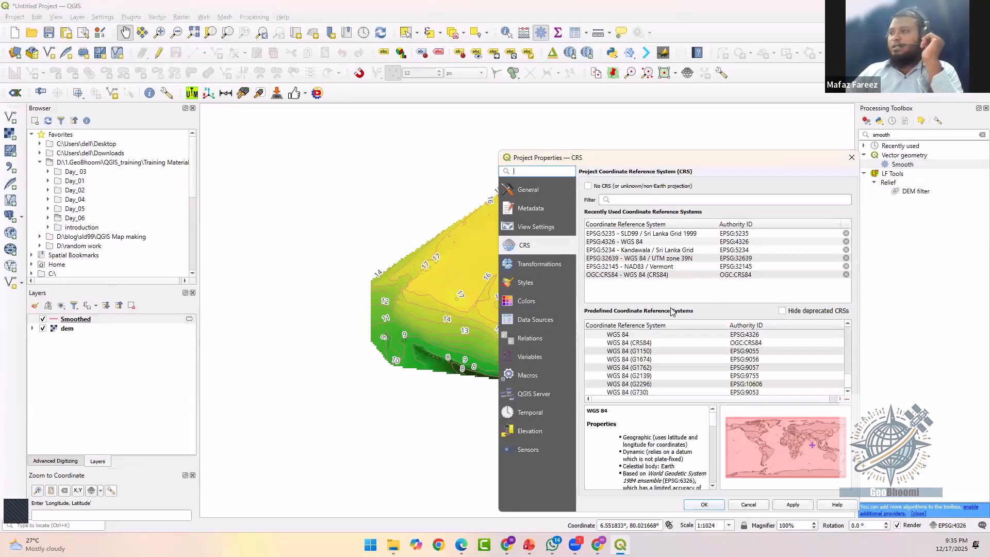
{"action": "left_click", "coordinate": [648, 234]}
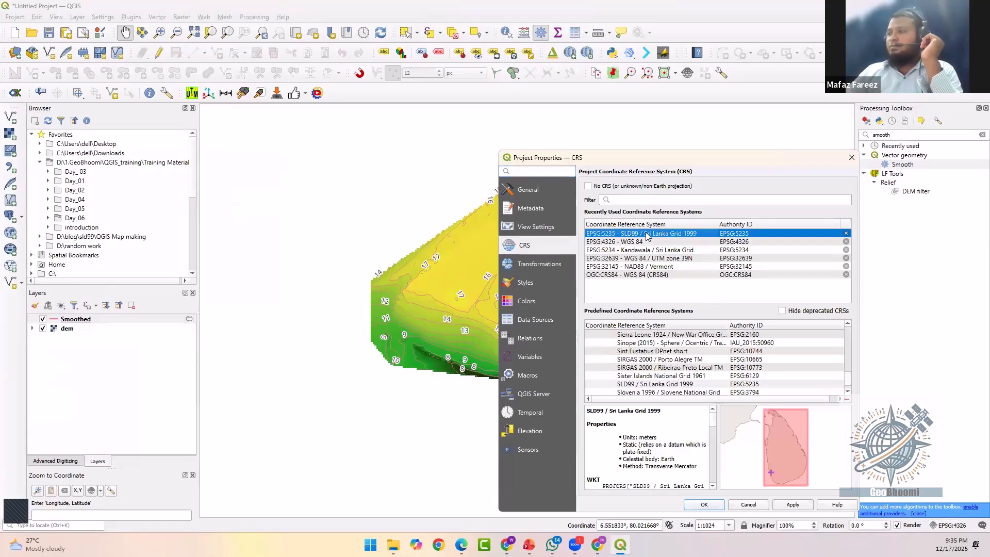
{"action": "left_click", "coordinate": [703, 505]}
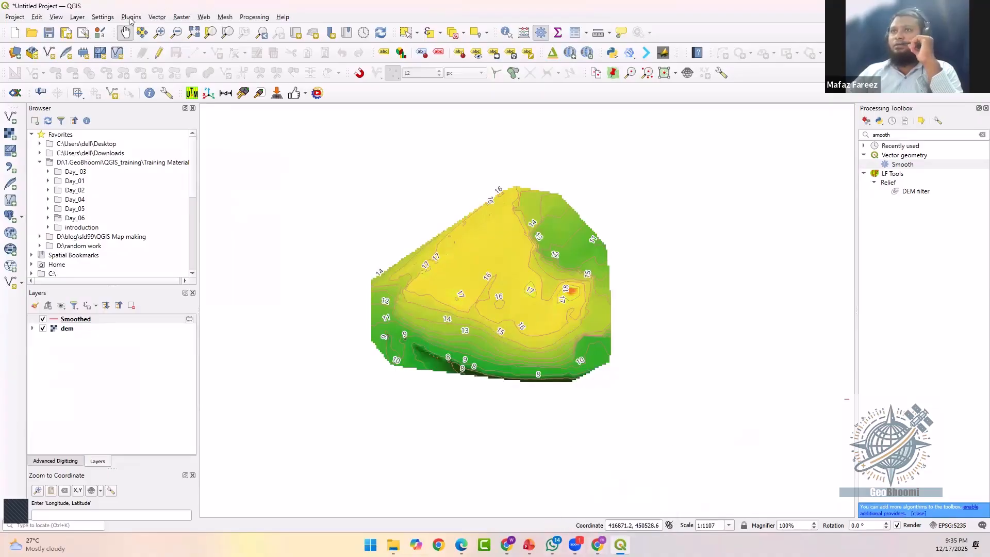
- Open the Qgis2threejs Exporter and include the dem layer in the 3D scene
{"action": "left_click", "coordinate": [202, 17]}
{"action": "mouse_move", "coordinate": [216, 29]}
{"action": "left_click", "coordinate": [331, 31]}
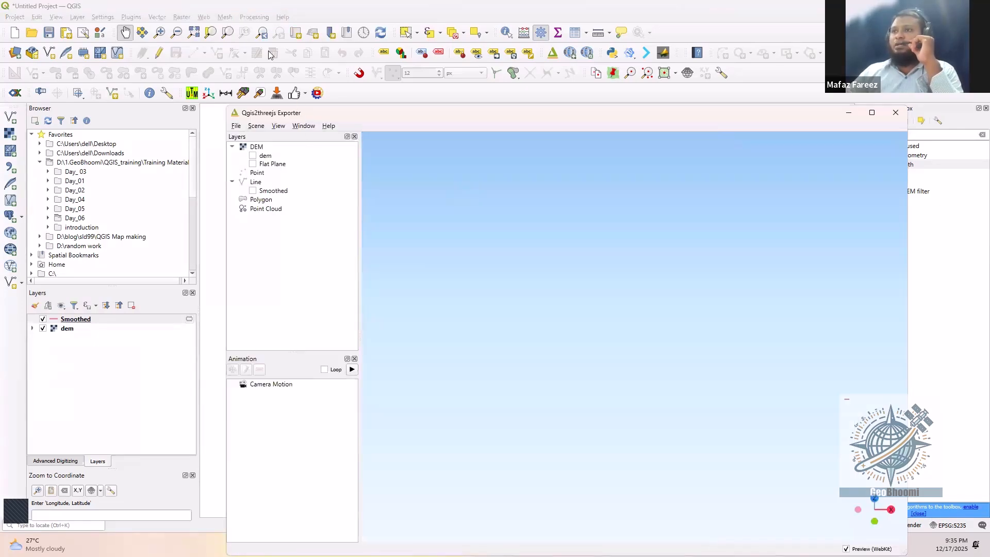
{"action": "left_click_drag", "start_coordinate": [300, 112], "coordinate": [271, 46]}
{"action": "left_click", "coordinate": [224, 90]}
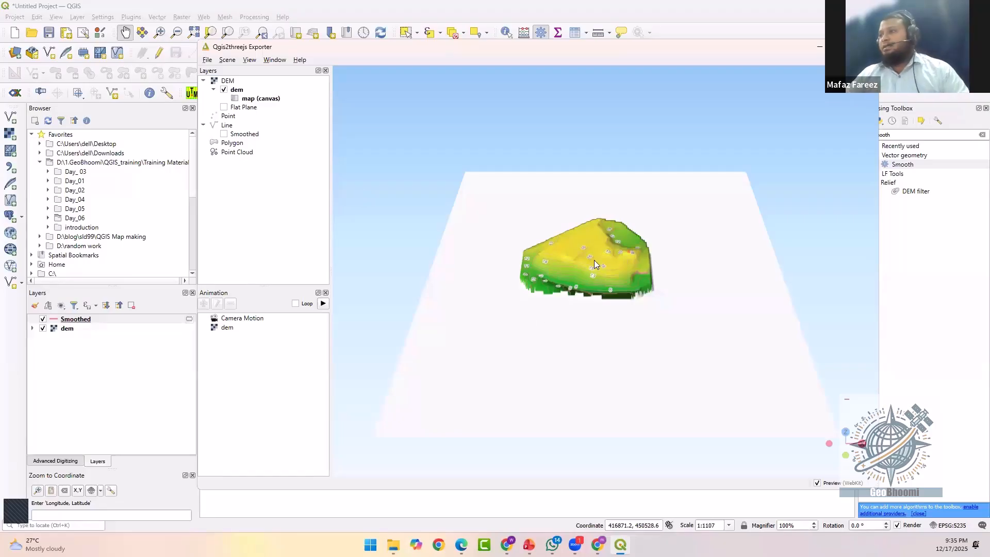
{"action": "scroll", "coordinate": [595, 260], "scroll_direction": "up", "scroll_amount": 4}
{"action": "left_click_drag", "start_coordinate": [594, 260], "coordinate": [479, 235]}
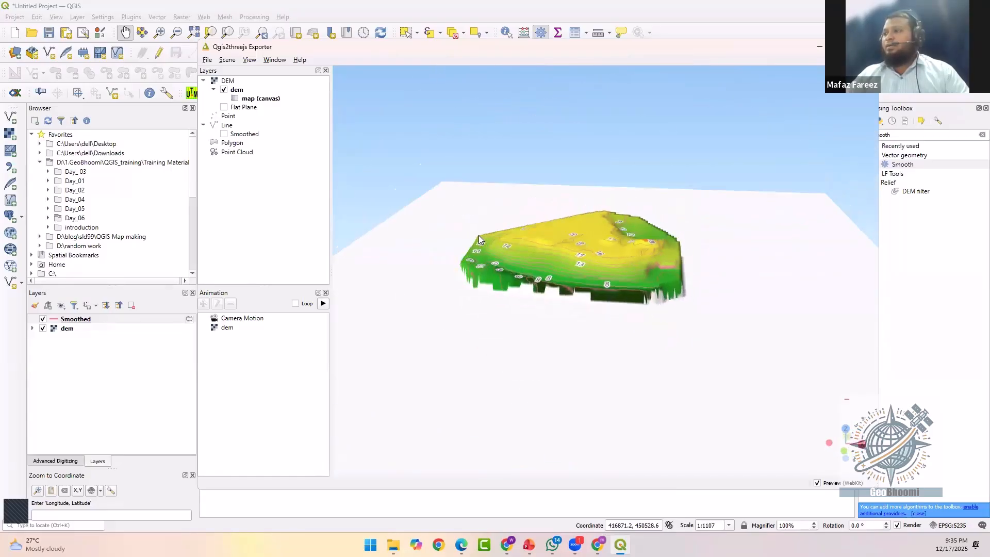
- Change the Z exaggeration in the 3D scene settings and inspect the rebuilt terrain from several sides
{"action": "right_click", "coordinate": [240, 92]}
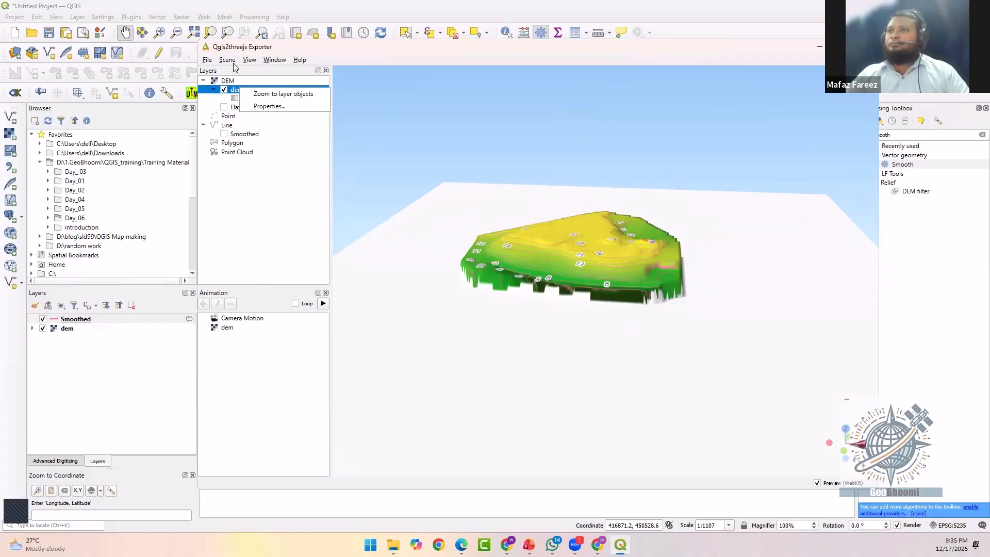
{"action": "left_click", "coordinate": [231, 61]}
{"action": "left_click", "coordinate": [247, 73]}
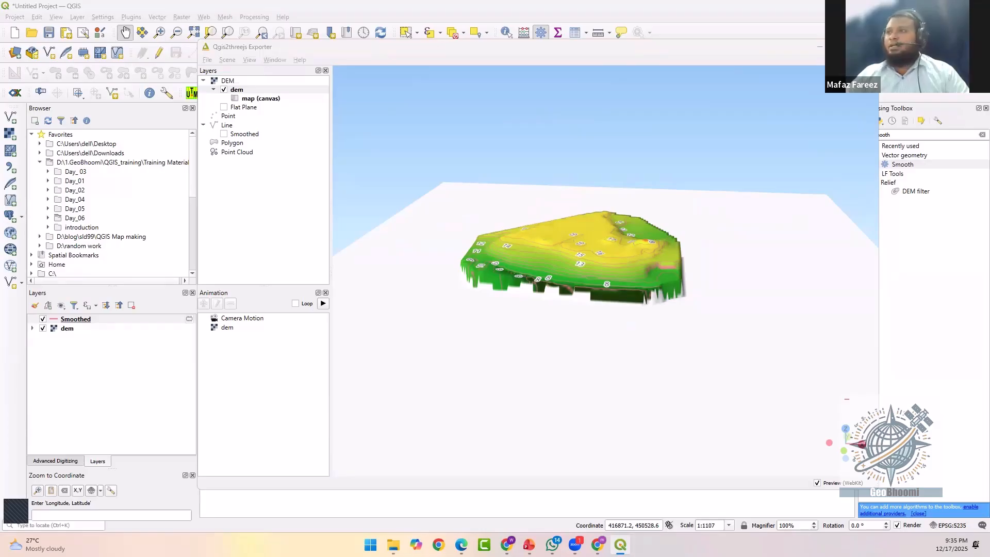
{"action": "left_click", "coordinate": [729, 164]}
{"action": "key", "text": "BackSpace"}
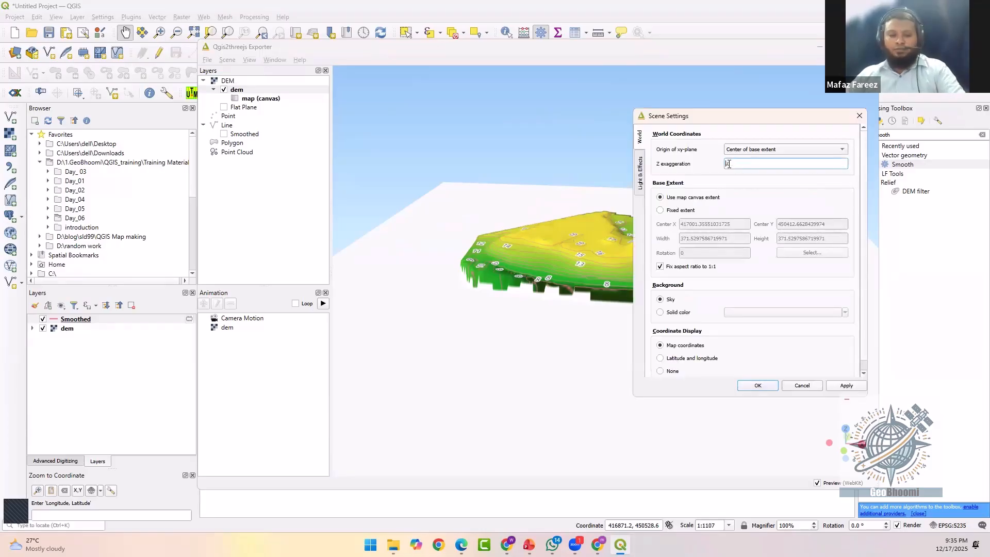
{"action": "left_click", "coordinate": [763, 385]}
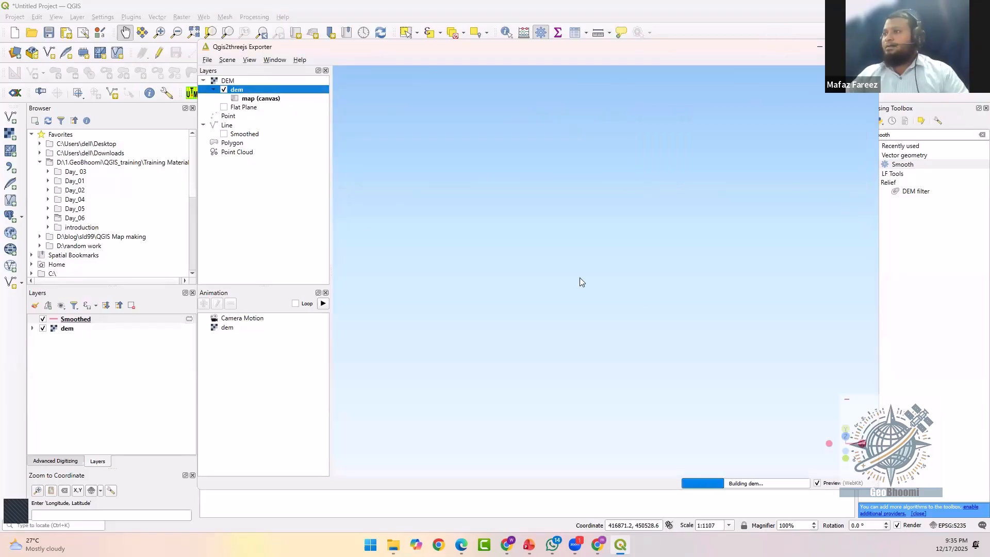
{"action": "left_click_drag", "start_coordinate": [584, 290], "coordinate": [604, 174]}
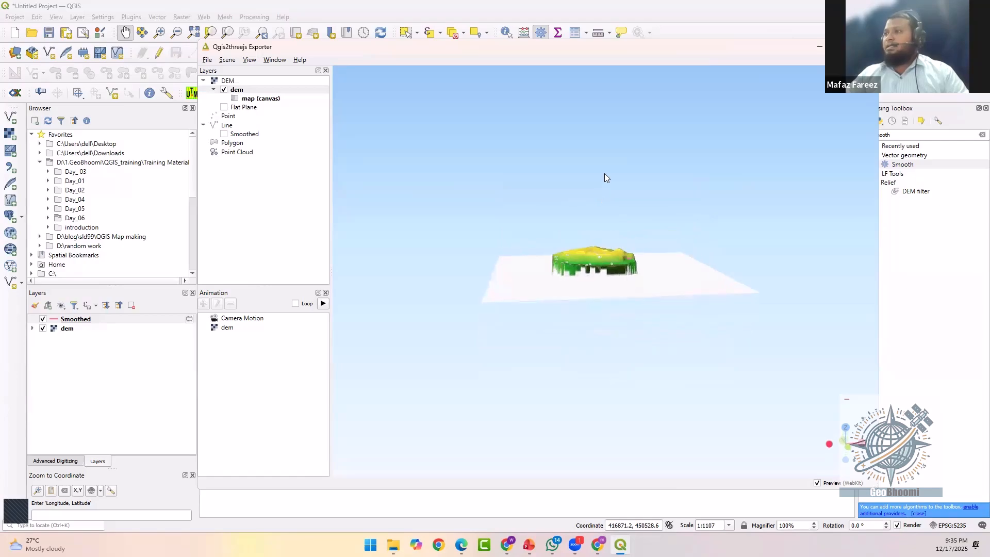
{"action": "left_click_drag", "start_coordinate": [669, 328], "coordinate": [596, 290]}
{"action": "scroll", "coordinate": [593, 277], "scroll_direction": "up", "scroll_amount": 5}
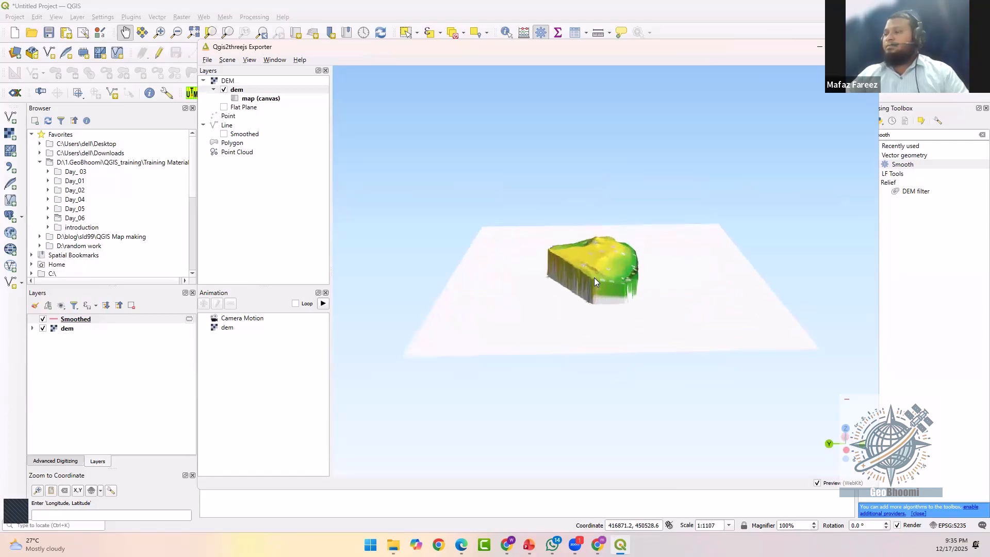
{"action": "scroll", "coordinate": [594, 277], "scroll_direction": "up", "scroll_amount": 3}
{"action": "left_click_drag", "start_coordinate": [545, 297], "coordinate": [712, 318]}
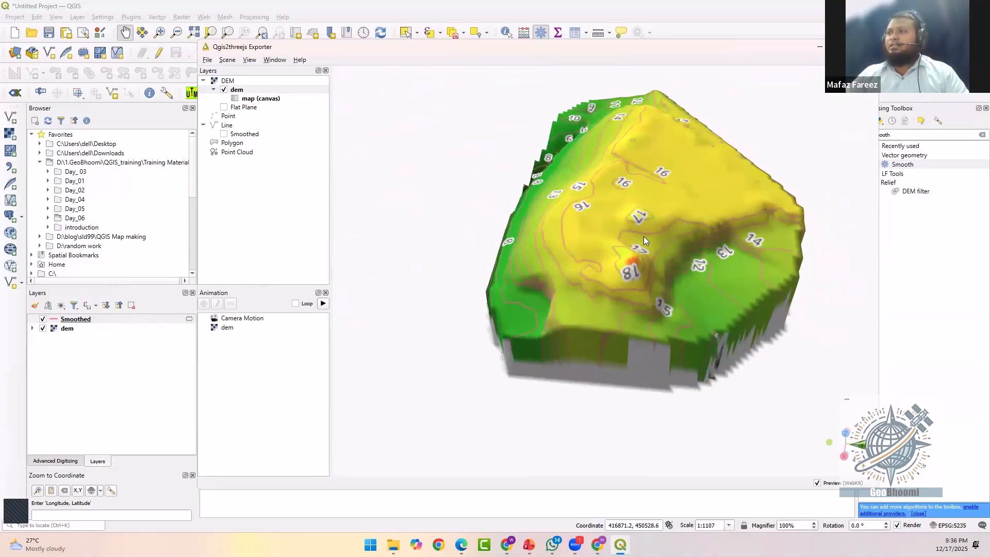
- Add the Google Satellite basemap from QuickMapServices to the map project
{"action": "left_click", "coordinate": [48, 383]}
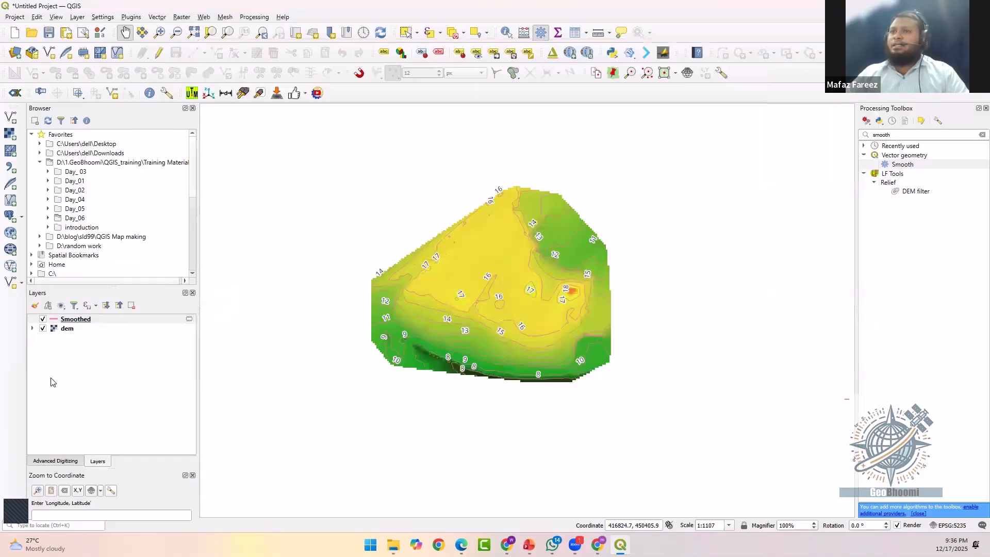
{"action": "left_click", "coordinate": [200, 18]}
{"action": "mouse_move", "coordinate": [232, 42]}
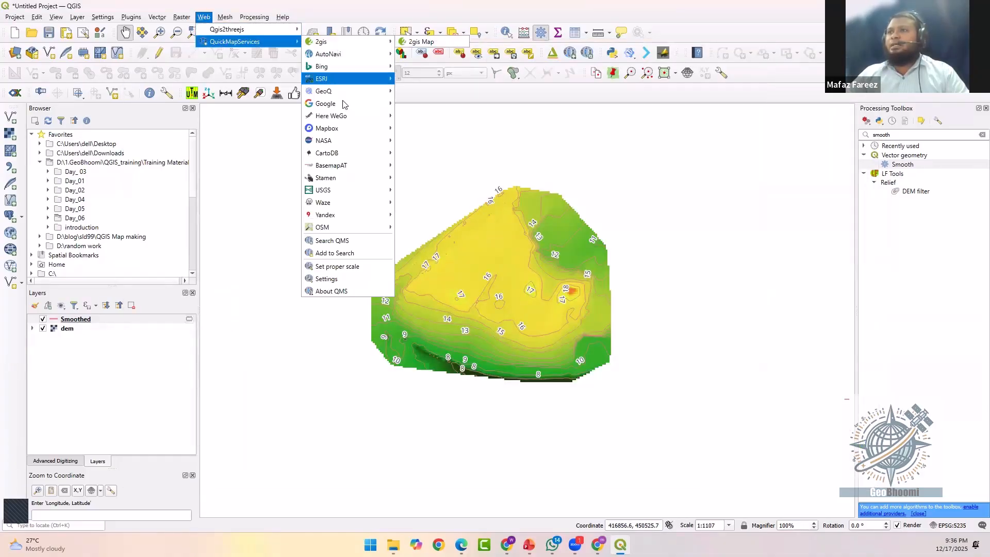
{"action": "mouse_move", "coordinate": [345, 105]}
{"action": "left_click", "coordinate": [438, 143]}
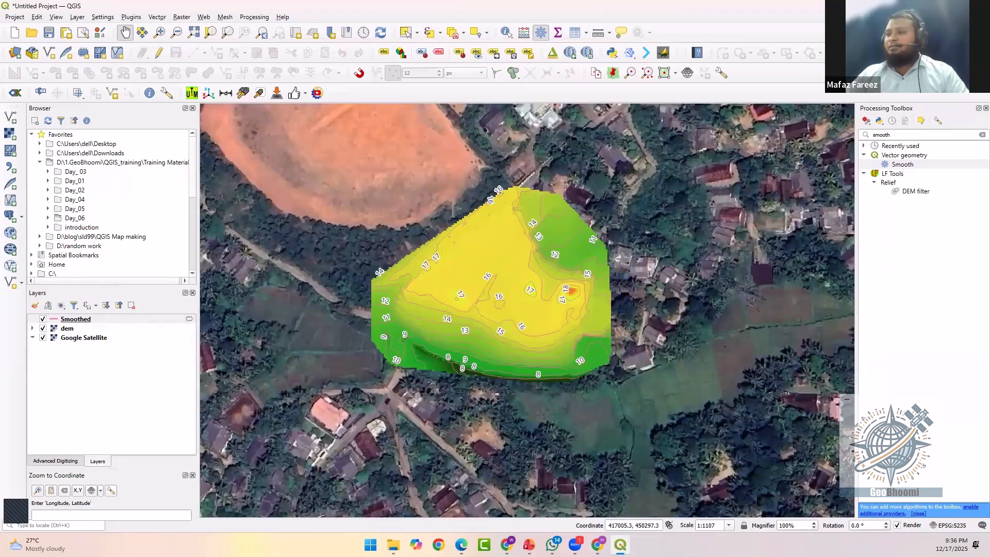
- Return to the Qgis2threejs 3D view and move Google Satellite to the top of the layer order to drape it over the terrain
{"action": "mouse_move", "coordinate": [598, 544]}
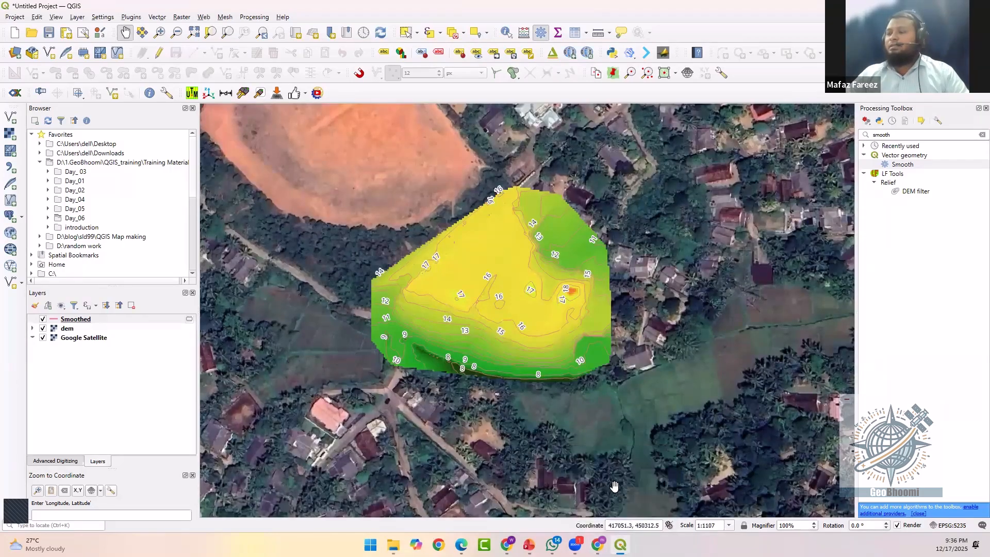
{"action": "left_click", "coordinate": [620, 545]}
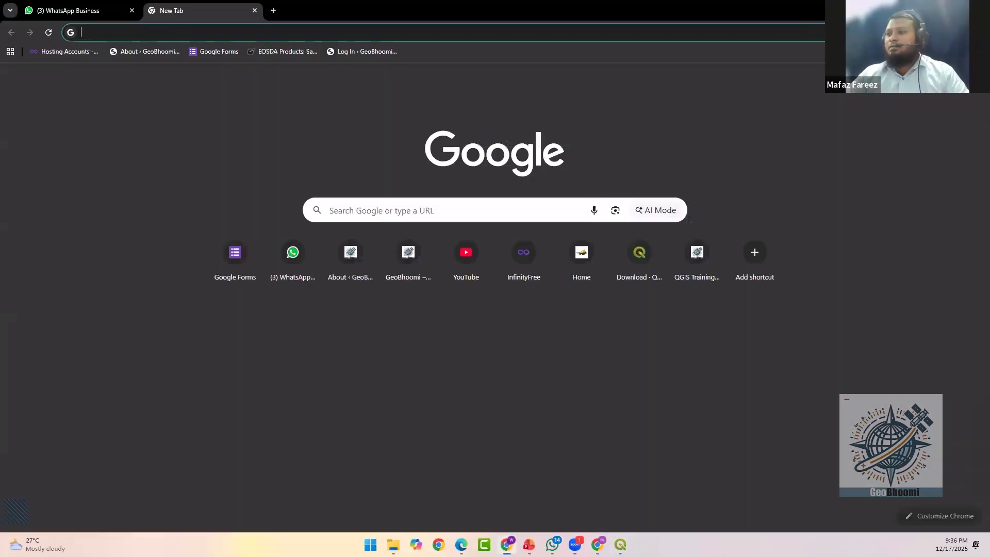
{"action": "left_click", "coordinate": [621, 544]}
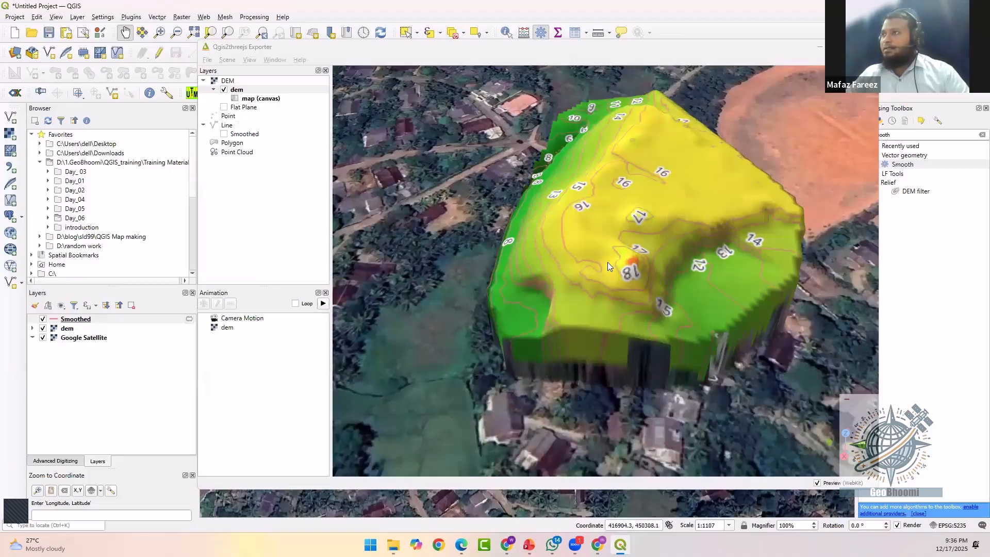
{"action": "left_click_drag", "start_coordinate": [447, 163], "coordinate": [455, 380]}
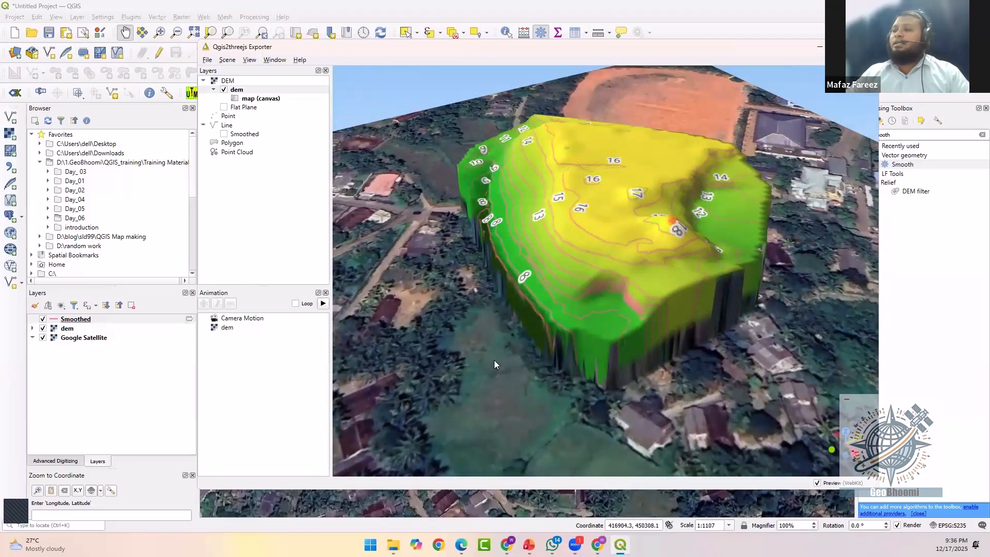
{"action": "left_click_drag", "start_coordinate": [654, 390], "coordinate": [596, 357]}
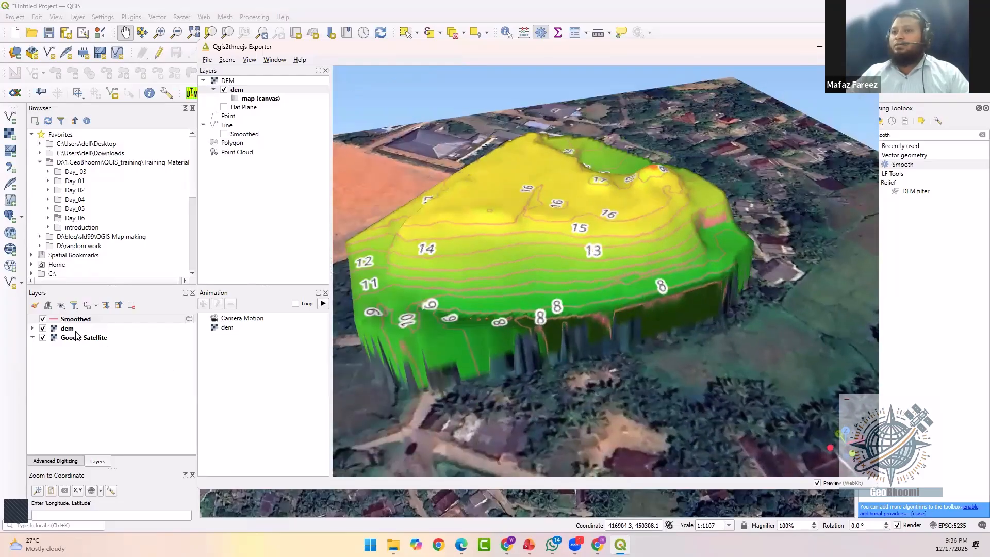
{"action": "left_click_drag", "start_coordinate": [75, 336], "coordinate": [84, 317]}
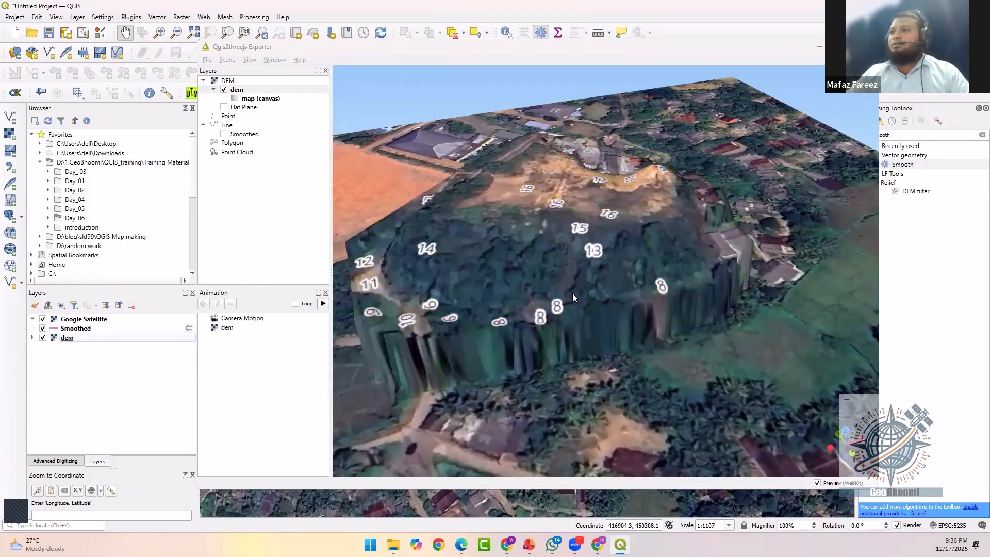
- Move the Smoothed contour layer above Google Satellite in the layer order and inspect the contours draped on the 3D terrain
{"action": "left_click_drag", "start_coordinate": [665, 358], "coordinate": [690, 284]}
{"action": "left_click_drag", "start_coordinate": [92, 326], "coordinate": [66, 320]}
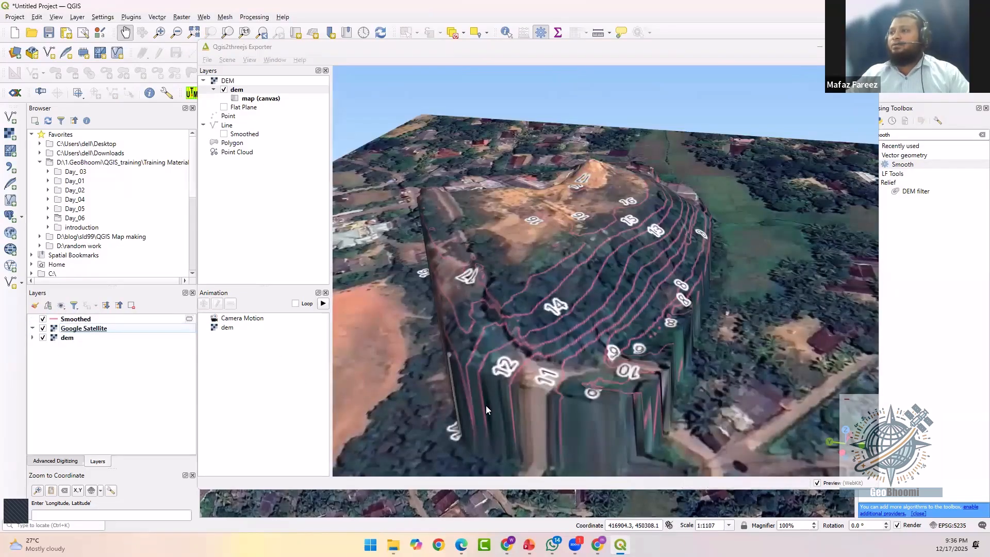
{"action": "left_click_drag", "start_coordinate": [486, 406], "coordinate": [601, 407]}
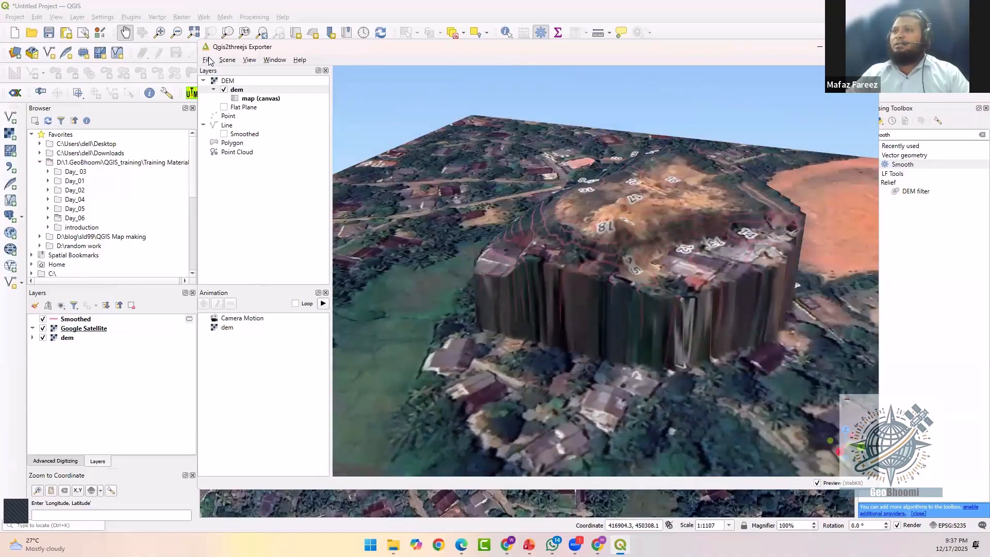
- Start saving the 3D scene as glTF and go to the 1.GeoBhoomi > QGIS_training > Training Material > Day_06 folder
{"action": "left_click", "coordinate": [207, 60]}
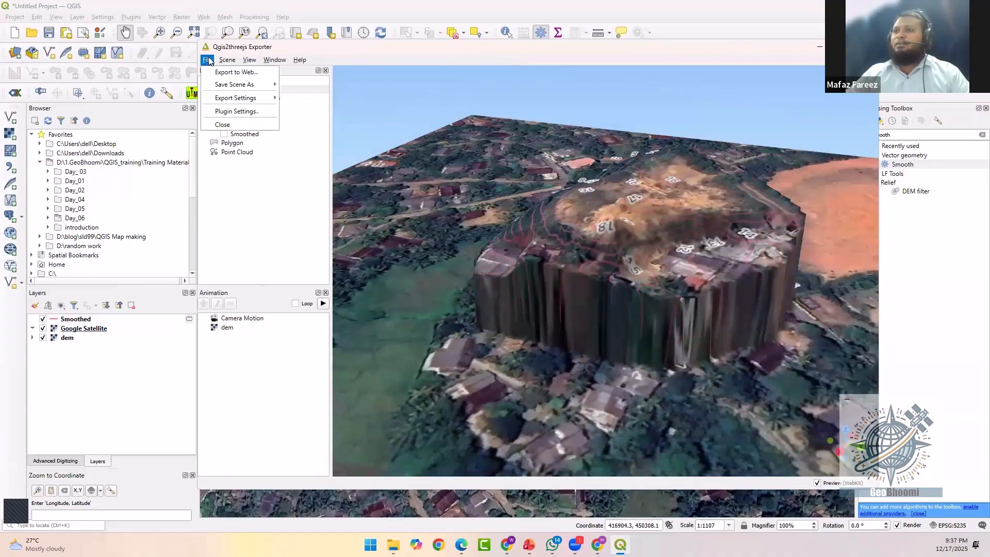
{"action": "mouse_move", "coordinate": [236, 98]}
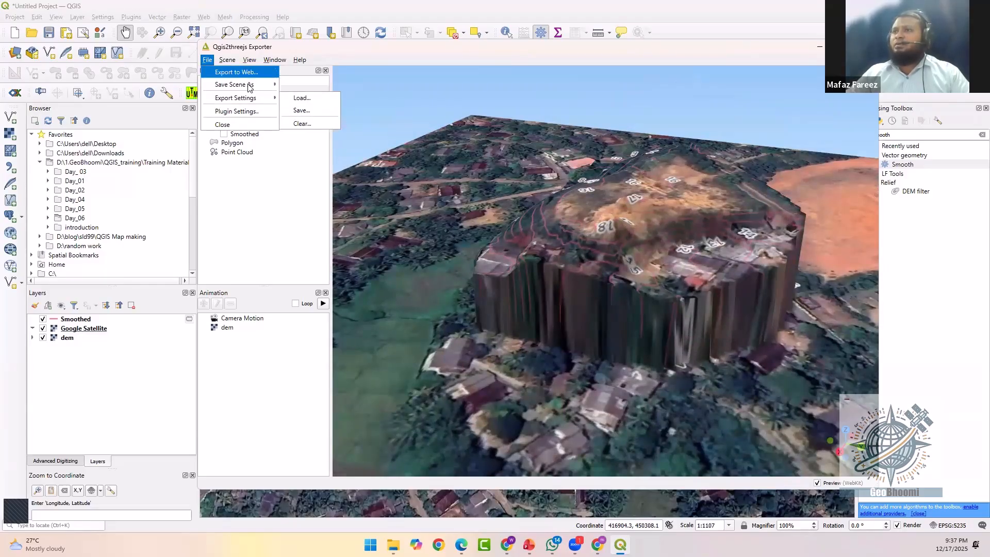
{"action": "left_click", "coordinate": [315, 95]}
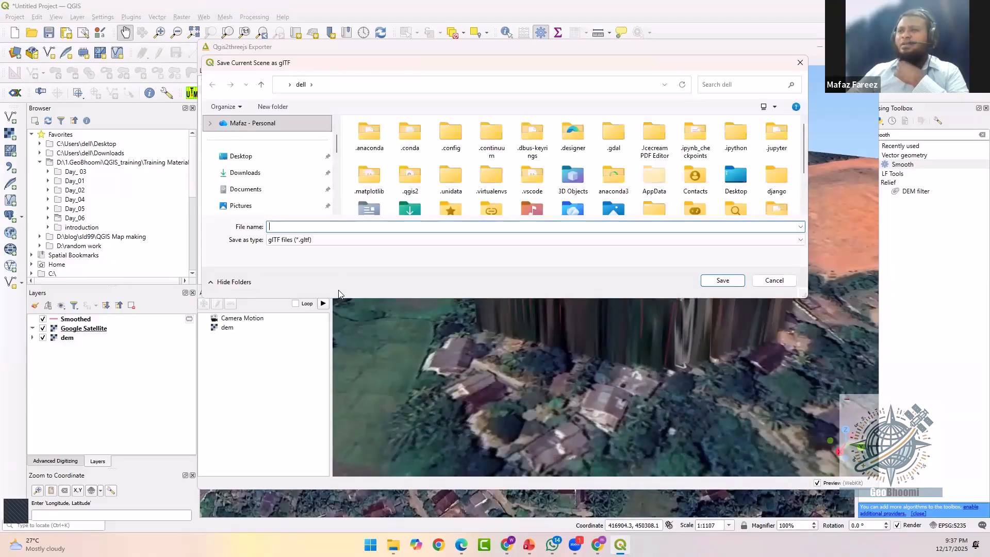
{"action": "scroll", "coordinate": [250, 181], "scroll_direction": "down", "scroll_amount": 3}
{"action": "left_click", "coordinate": [257, 174]}
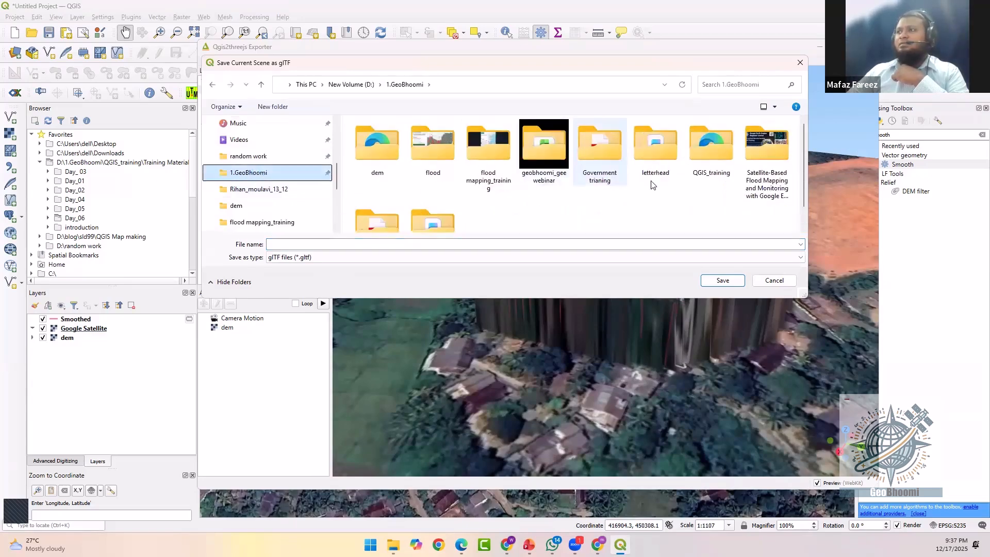
{"action": "scroll", "coordinate": [562, 204], "scroll_direction": "down", "scroll_amount": 1}
{"action": "scroll", "coordinate": [567, 198], "scroll_direction": "up", "scroll_amount": 1}
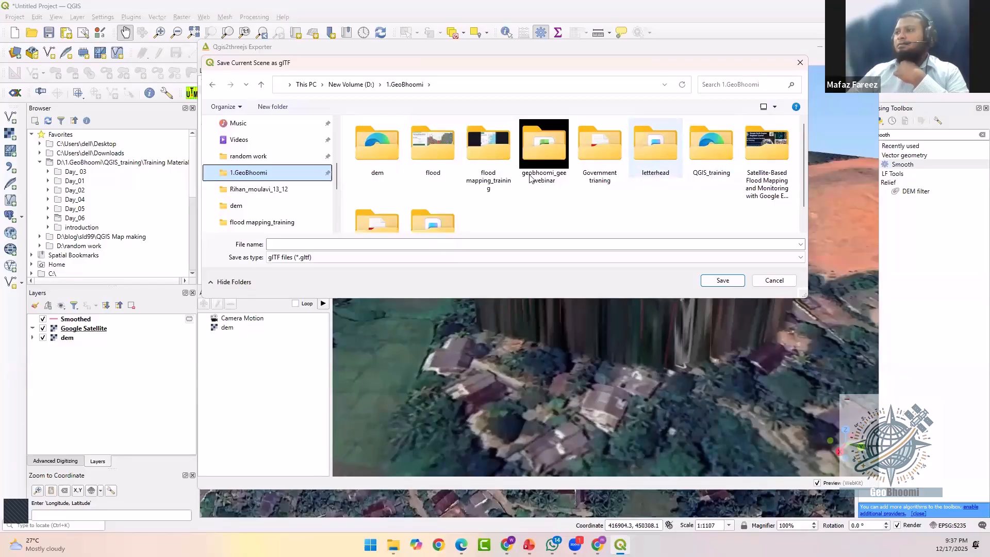
{"action": "left_click", "coordinate": [727, 168]}
{"action": "double_click", "coordinate": [727, 169]}
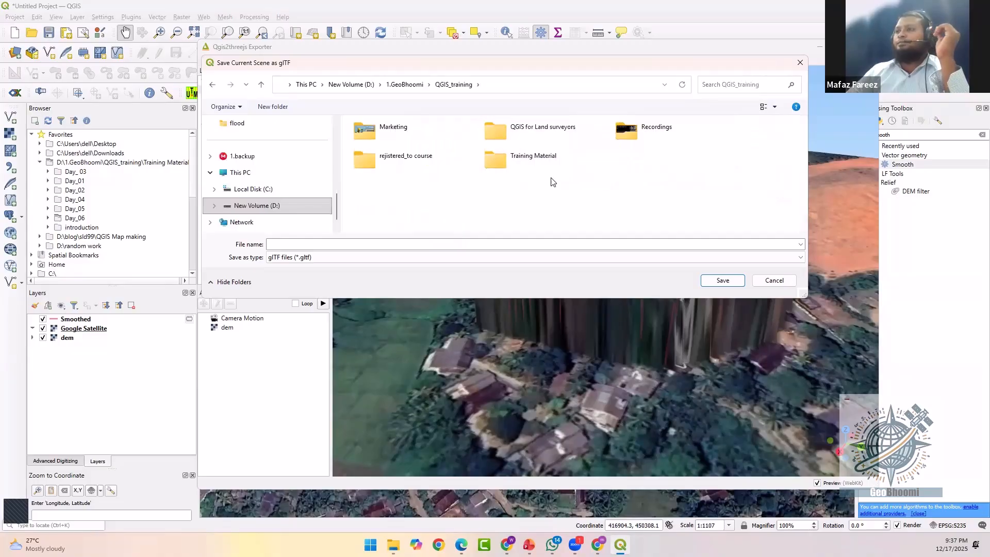
{"action": "double_click", "coordinate": [523, 160]}
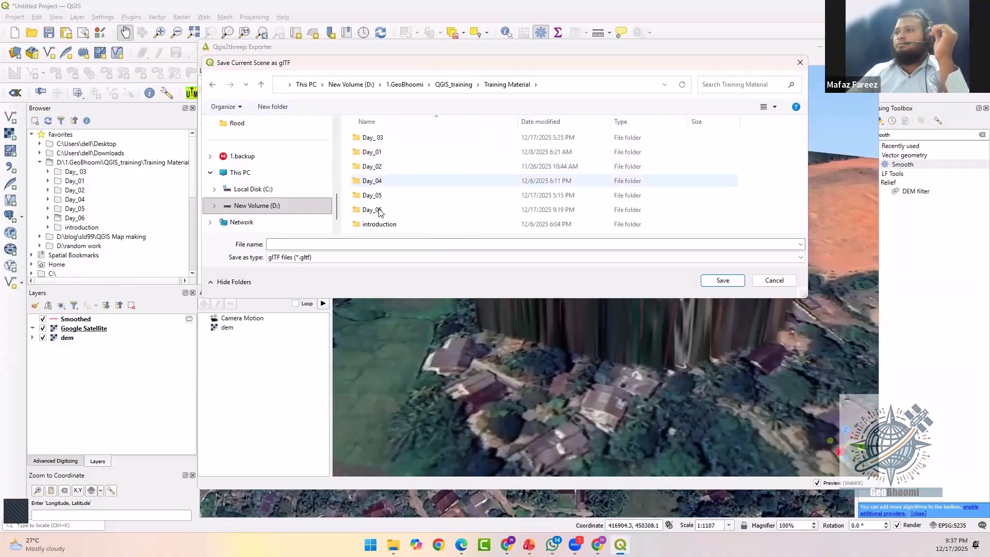
{"action": "left_click", "coordinate": [378, 210]}
{"action": "key", "text": "Return"}
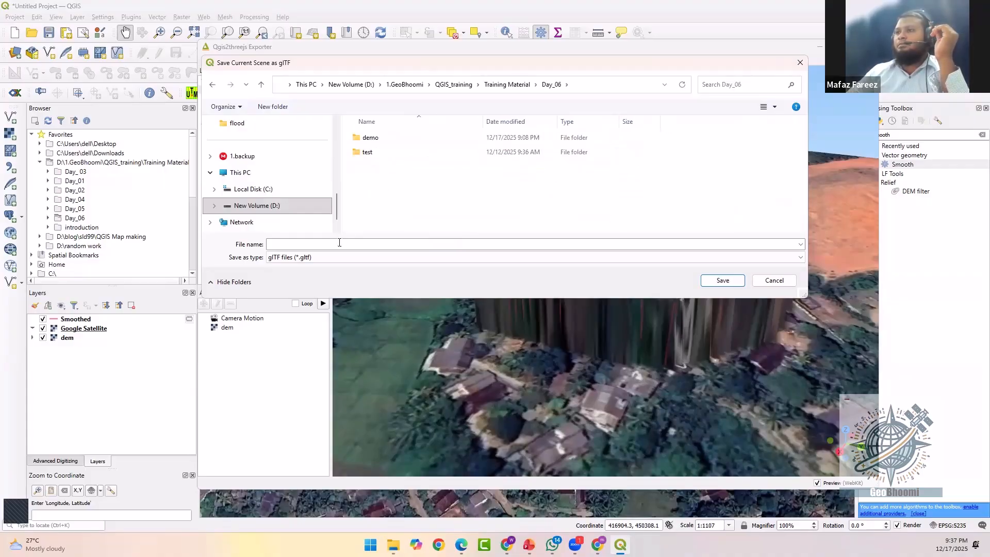
- Name the glTF file dem, save it in the Day_06 folder and dismiss the confirmation
{"action": "type", "text": "dem"}
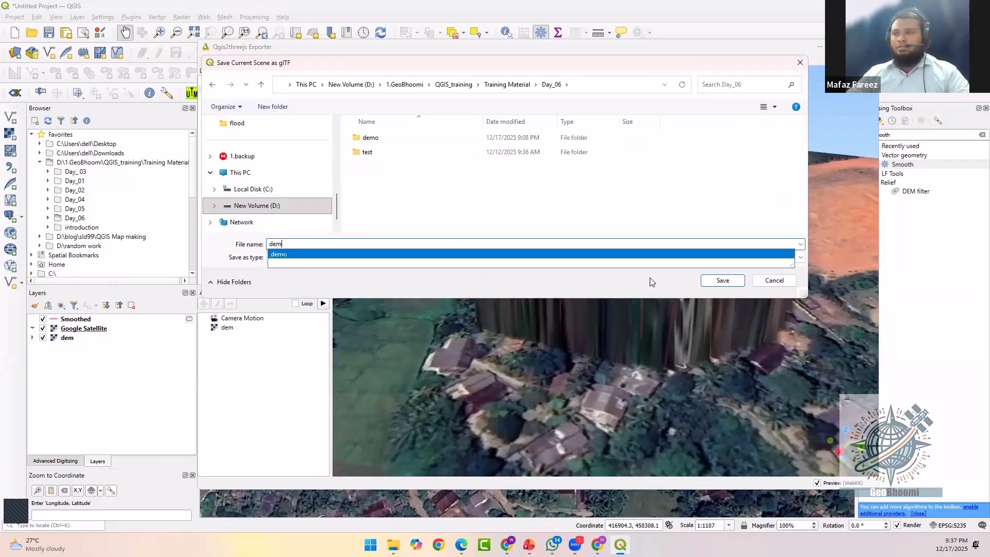
{"action": "left_click", "coordinate": [714, 285]}
{"action": "left_click", "coordinate": [714, 285]}
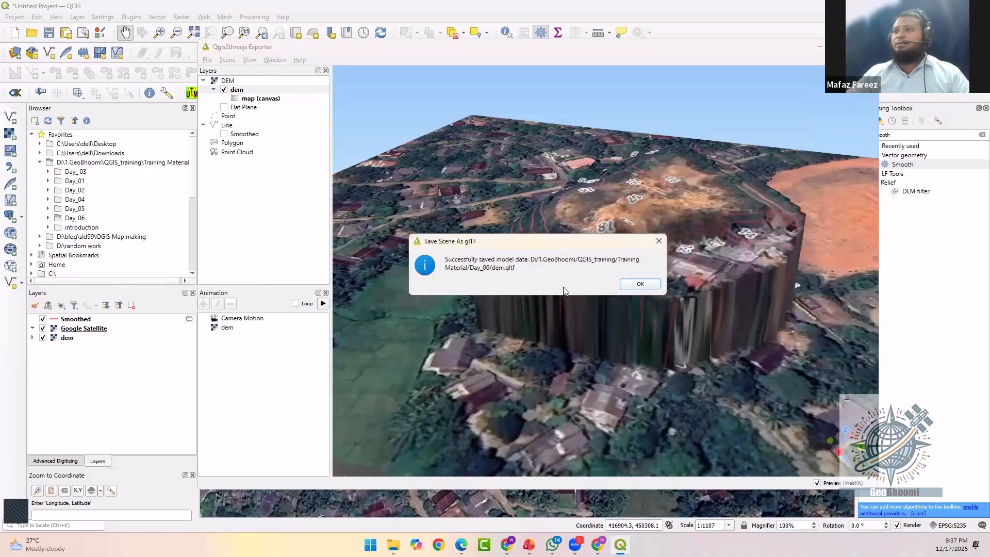
{"action": "left_click", "coordinate": [640, 284]}
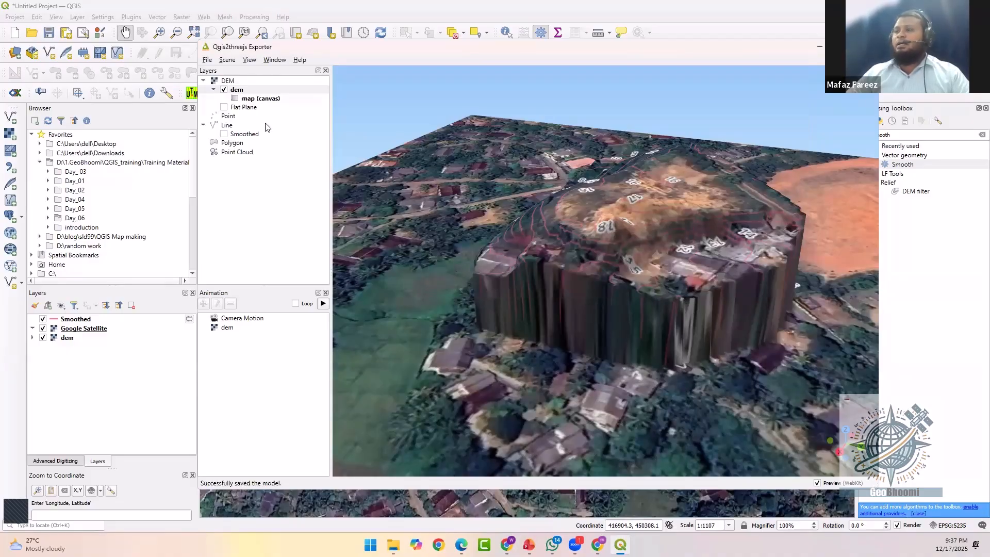
{"action": "left_click", "coordinate": [229, 81]}
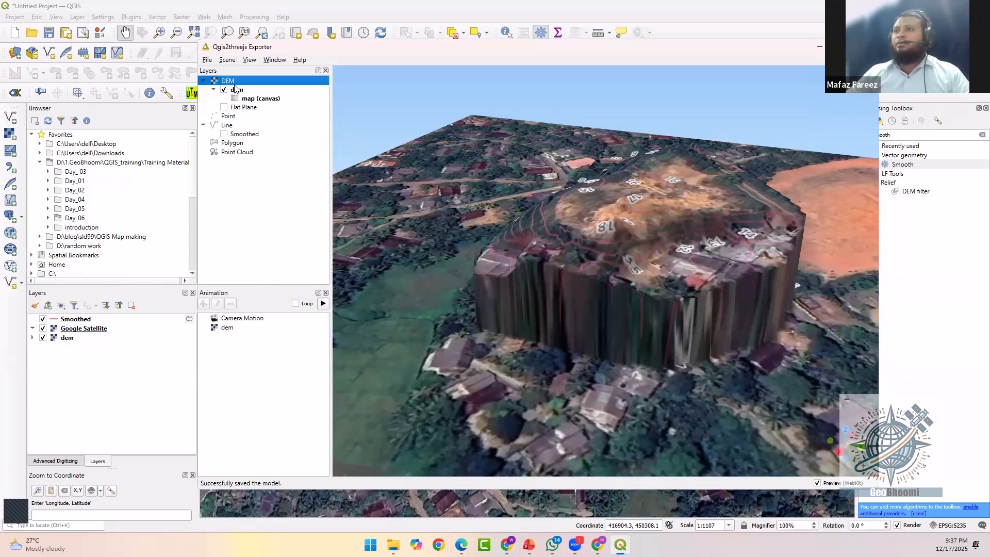
{"action": "left_click", "coordinate": [225, 61]}
{"action": "left_click", "coordinate": [240, 108]}
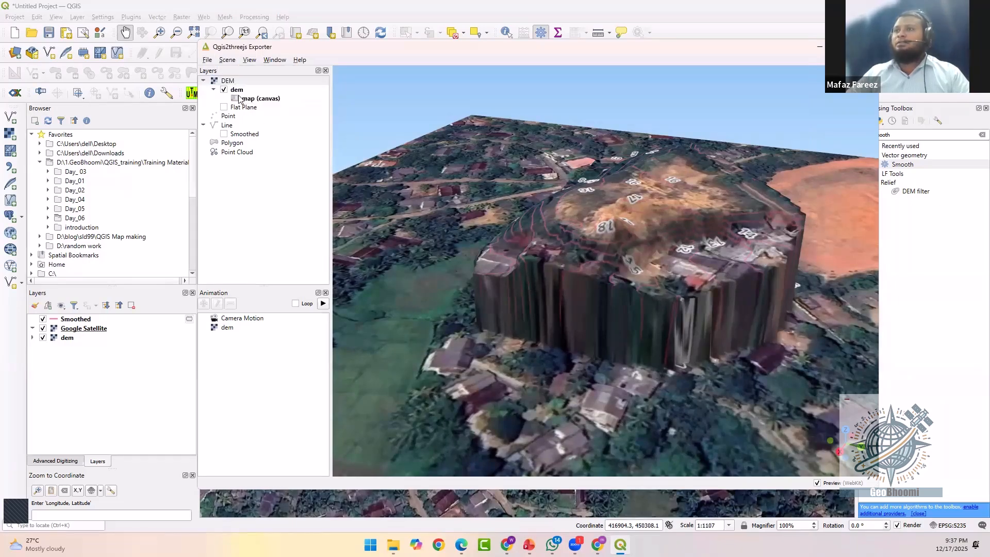
{"action": "left_click", "coordinate": [232, 83]}
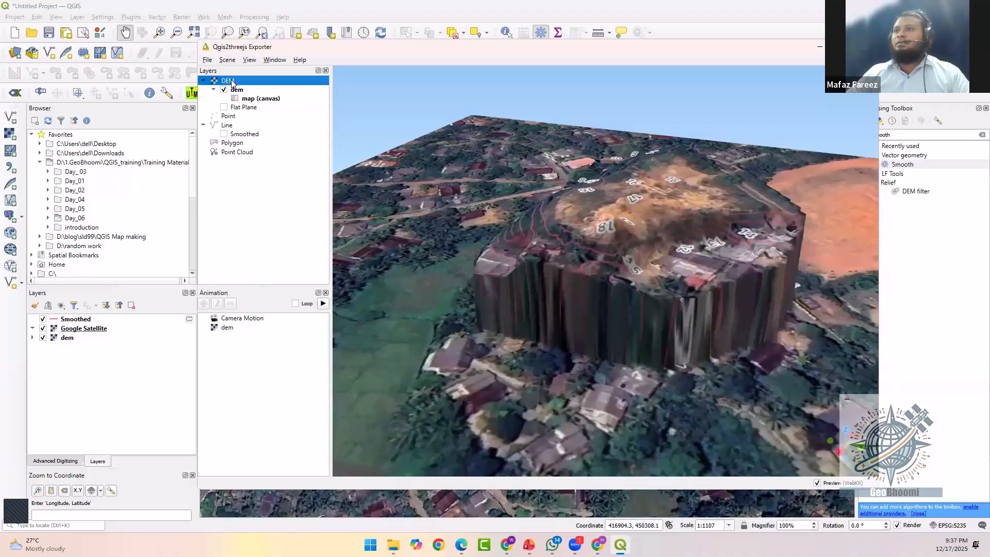
- Start exporting the 3D scene to web and browse to Day_06 for the output directory
{"action": "left_click", "coordinate": [205, 60]}
{"action": "left_click", "coordinate": [448, 203]}
{"action": "left_click", "coordinate": [666, 180]}
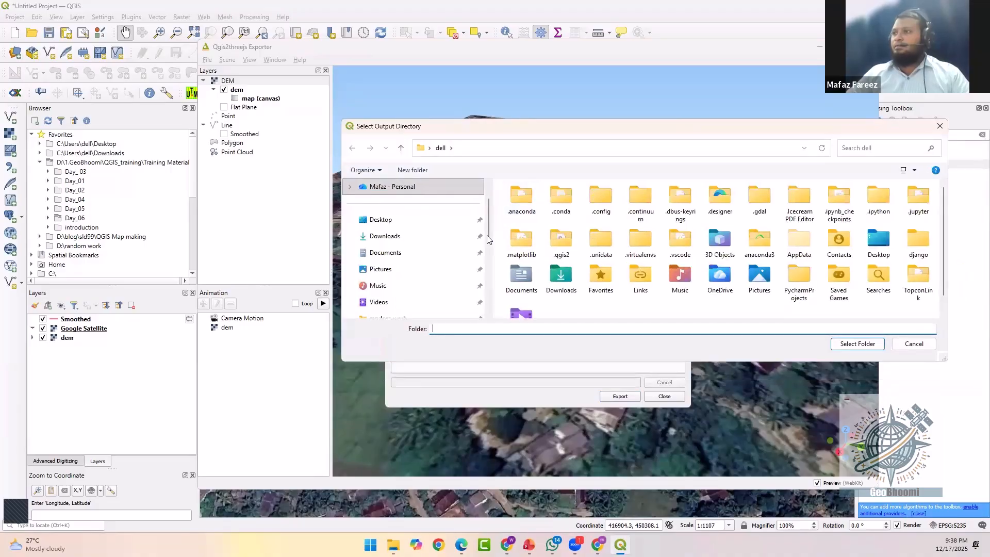
{"action": "scroll", "coordinate": [485, 276], "scroll_direction": "down", "scroll_amount": 2}
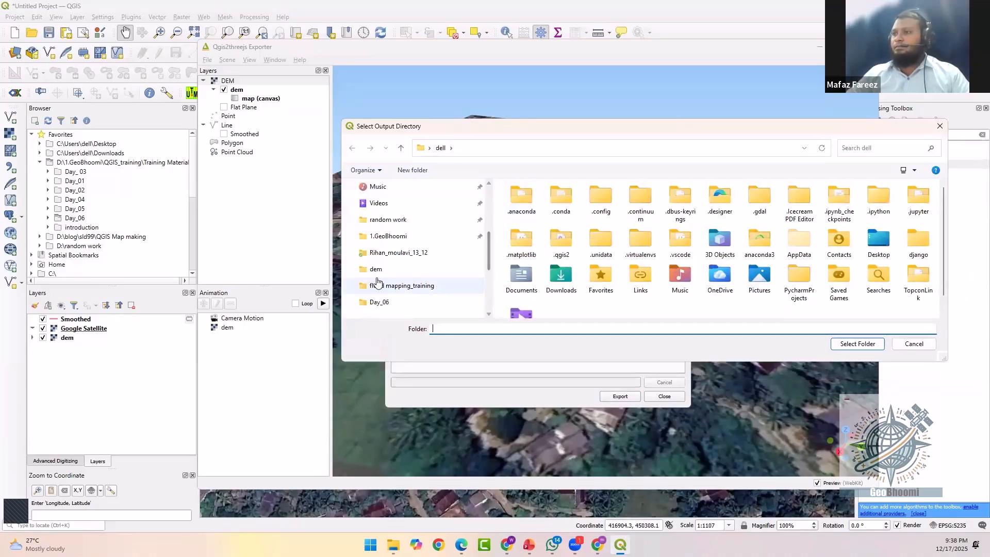
{"action": "left_click", "coordinate": [460, 302]}
- Create a new folder named web inside Day_06
{"action": "right_click", "coordinate": [542, 233]}
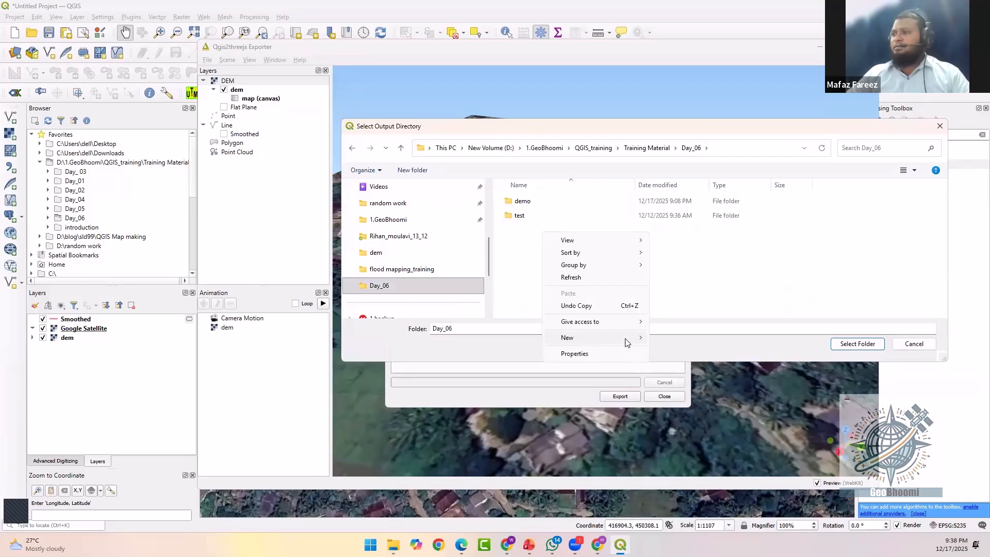
{"action": "mouse_move", "coordinate": [627, 343]}
{"action": "left_click", "coordinate": [666, 339]}
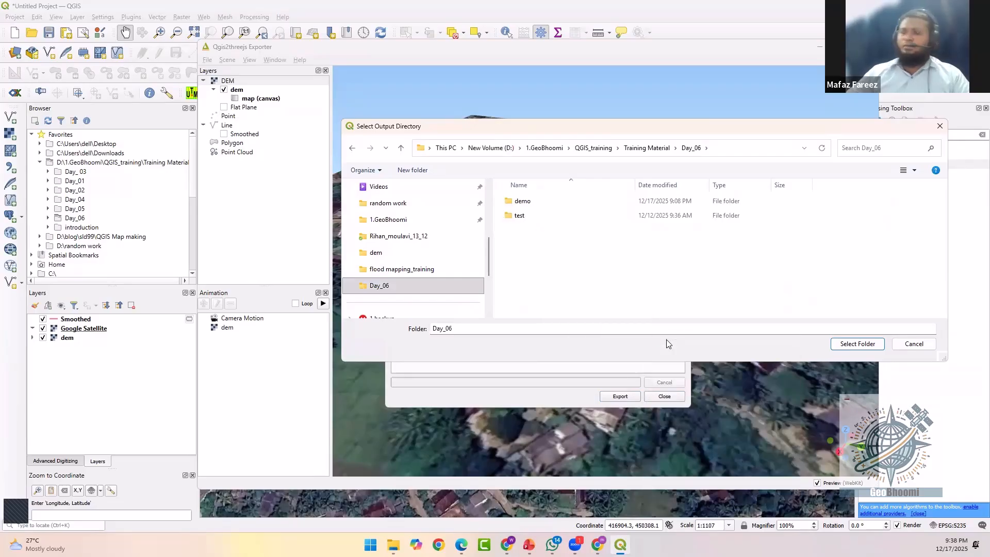
{"action": "type", "text": "web"}
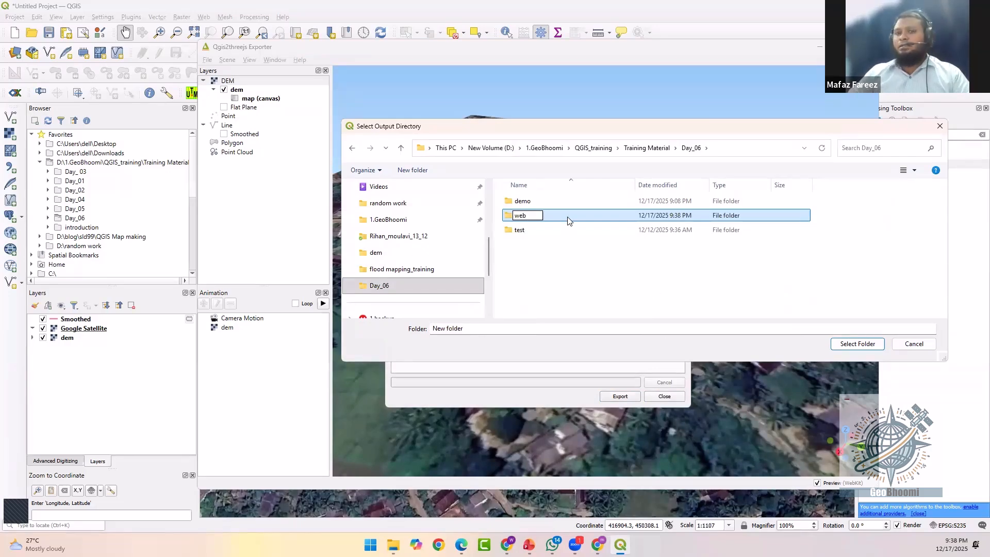
{"action": "key", "text": "Return"}
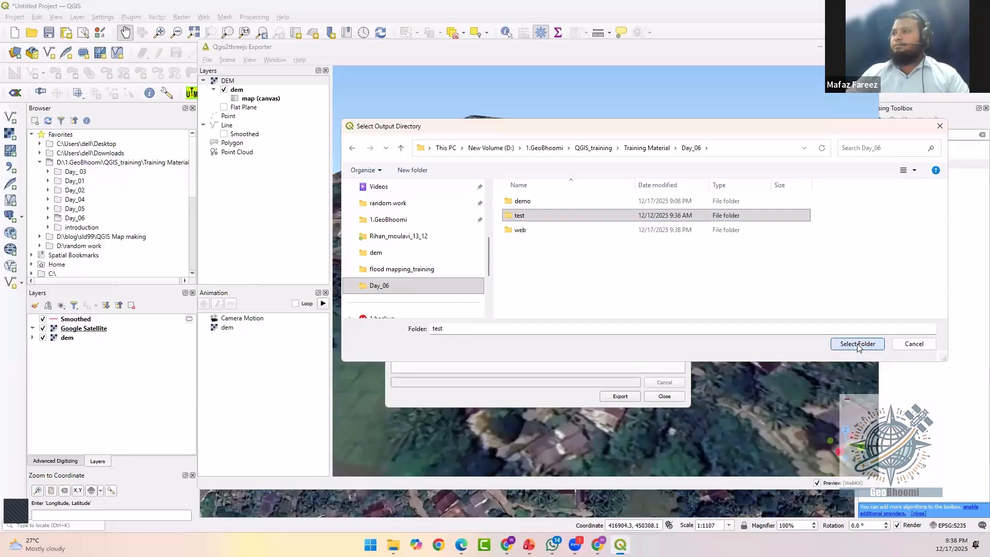
- Choose the test folder as output directory and run the web export with the 3D Viewer template
{"action": "left_click", "coordinate": [858, 343]}
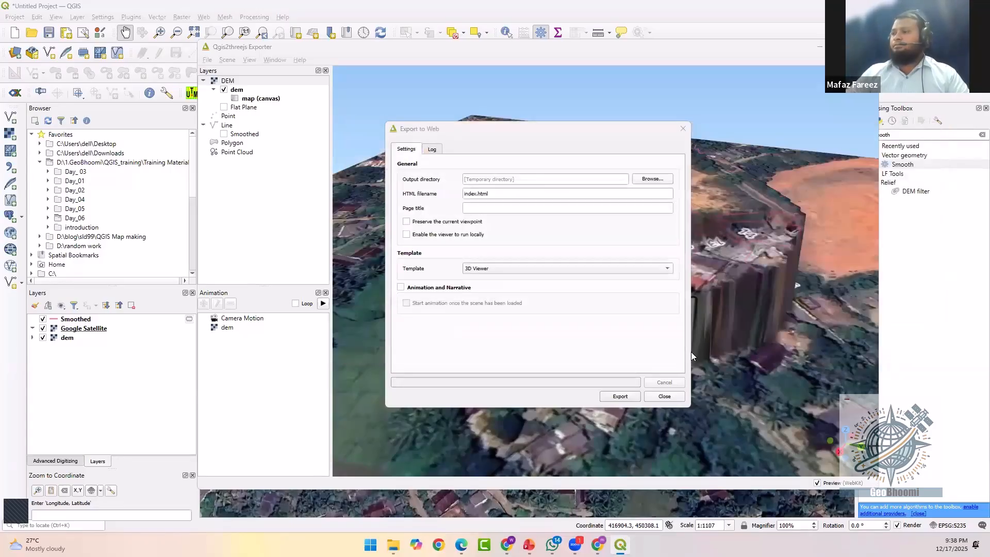
{"action": "left_click", "coordinate": [621, 397]}
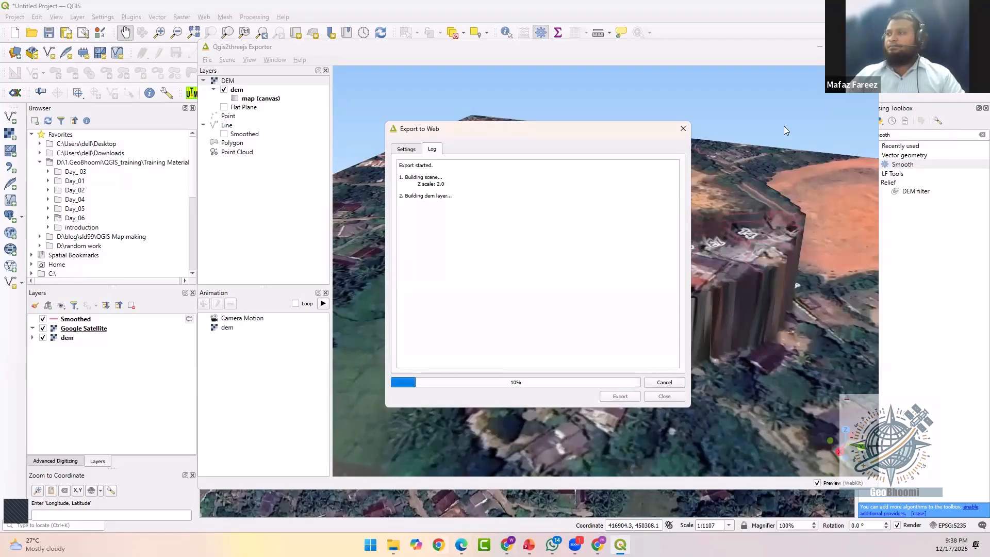
- Switch to File Explorer and open the saved dem.gltf from the Day_06 folder in 3D Viewer
{"action": "mouse_move", "coordinate": [393, 544]}
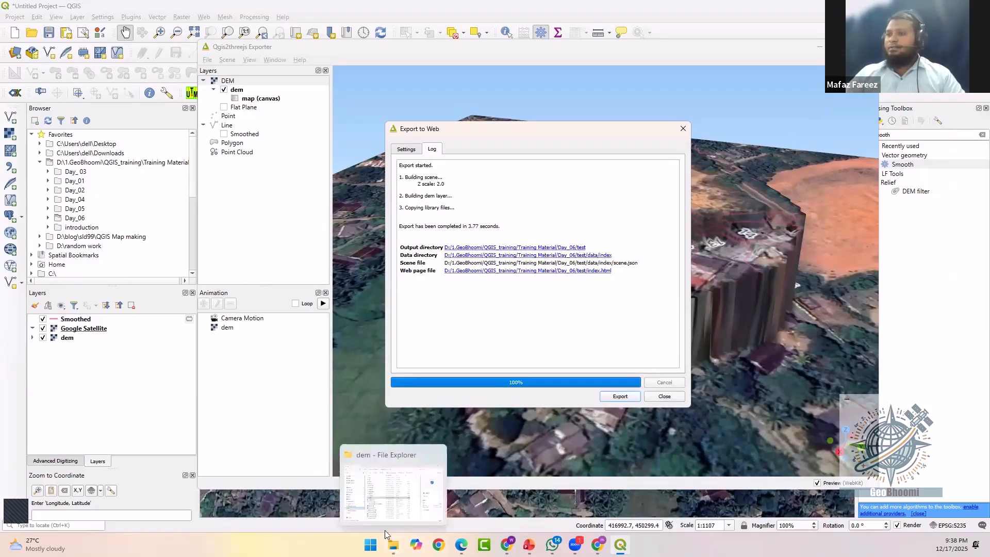
{"action": "left_click", "coordinate": [389, 496]}
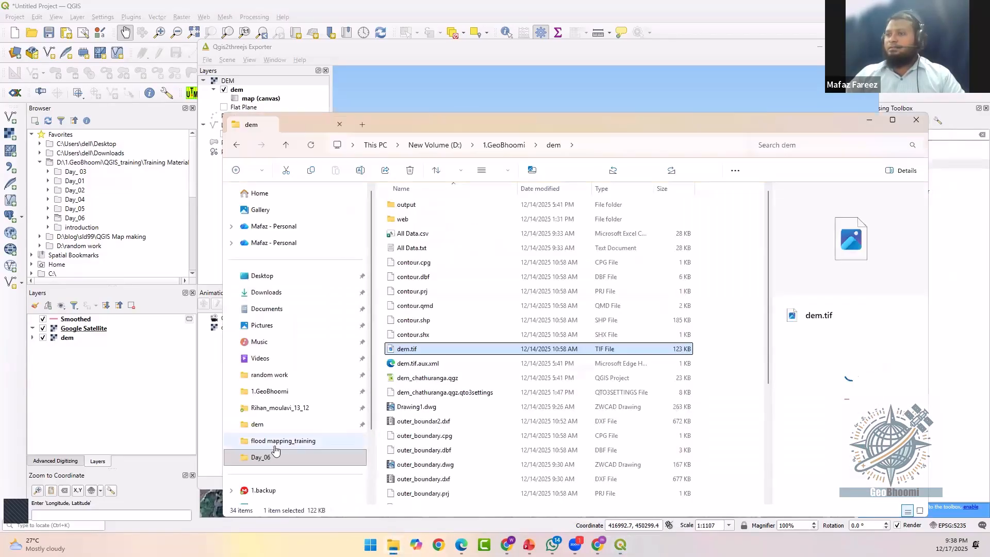
{"action": "left_click", "coordinate": [265, 458]}
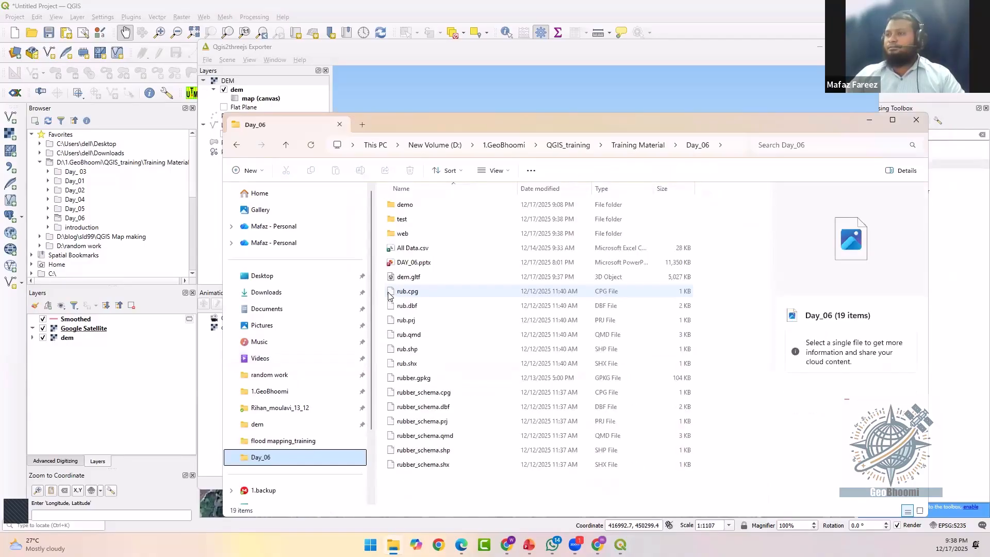
{"action": "left_click", "coordinate": [418, 278]}
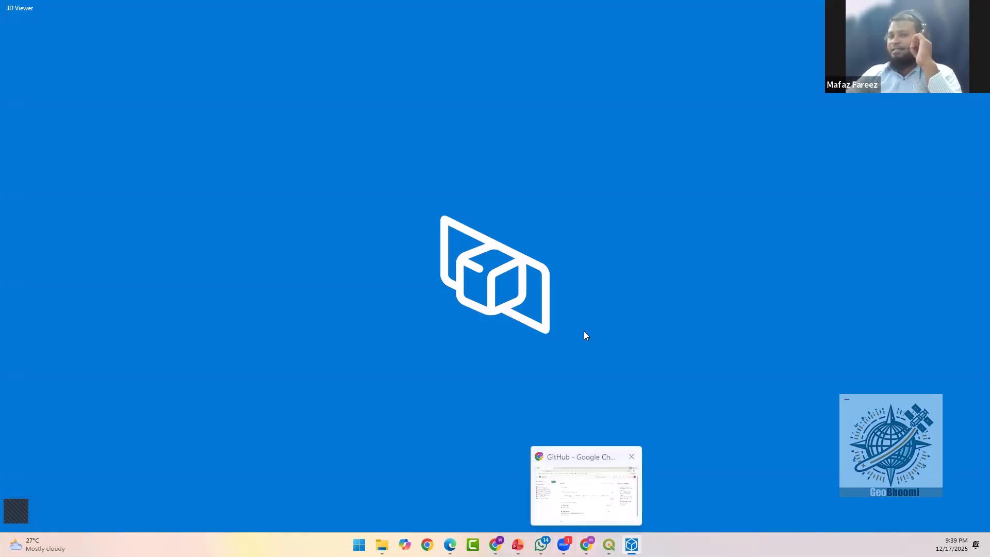
- Return to QGIS, open the web export's data directory from its log and go up to the Day_06 folder
{"action": "mouse_move", "coordinate": [563, 545]}
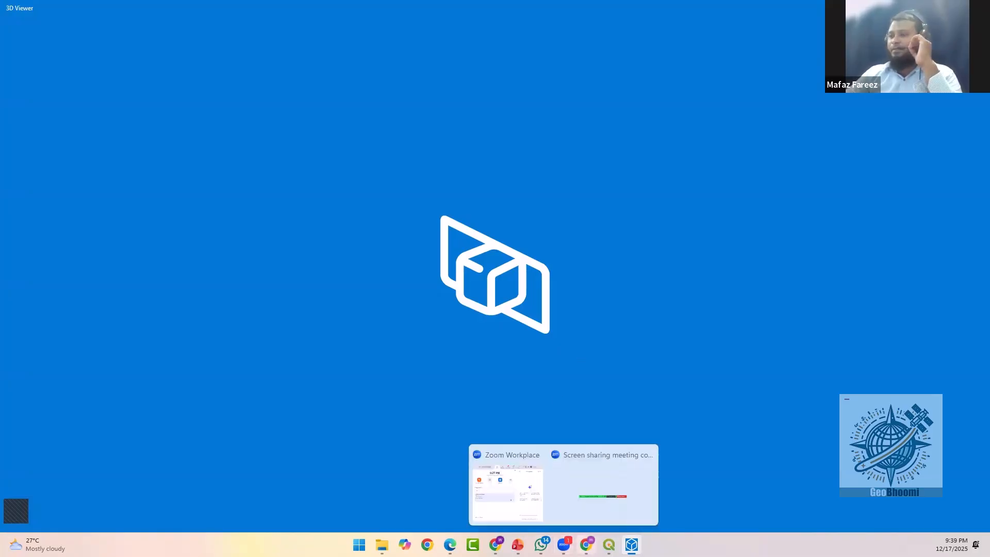
{"action": "left_click", "coordinate": [609, 545]}
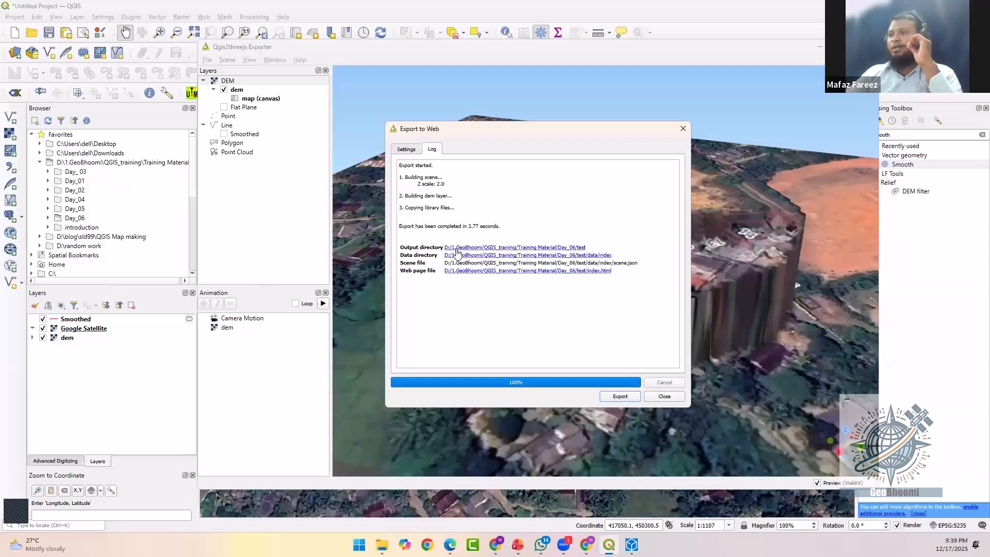
{"action": "left_click", "coordinate": [596, 256]}
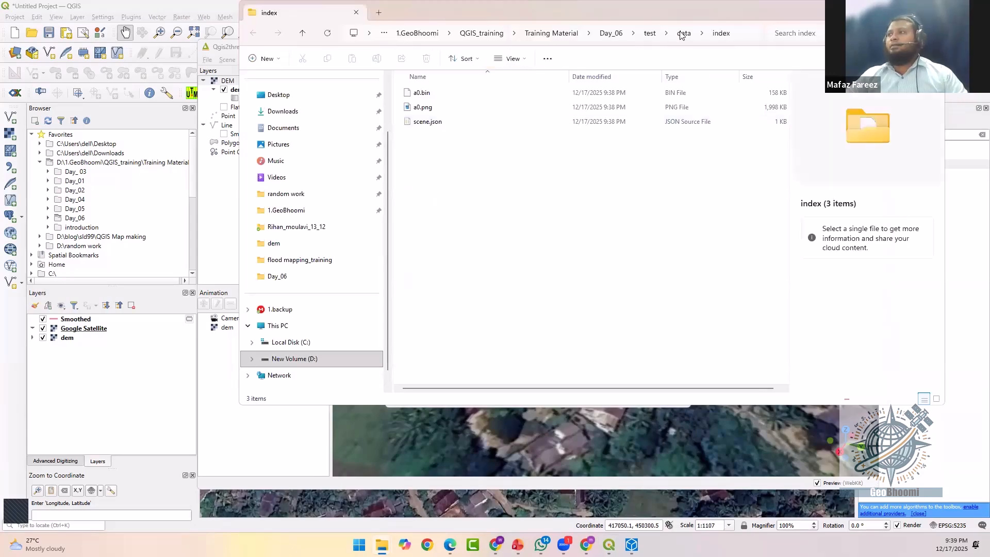
{"action": "left_click", "coordinate": [616, 39]}
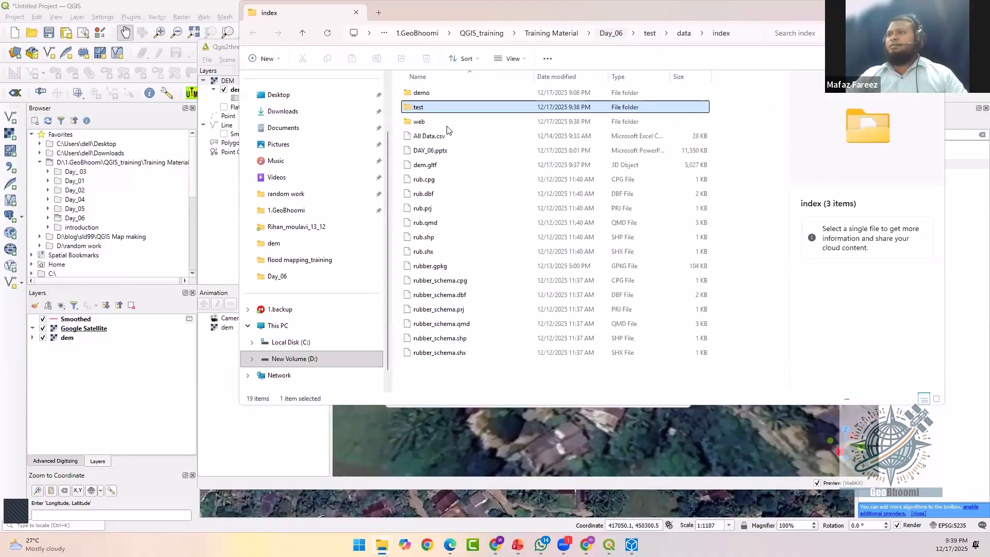
- Check the web folder for exported files and open index.html from the test folder in the browser
{"action": "left_click", "coordinate": [446, 127]}
{"action": "double_click", "coordinate": [446, 123]}
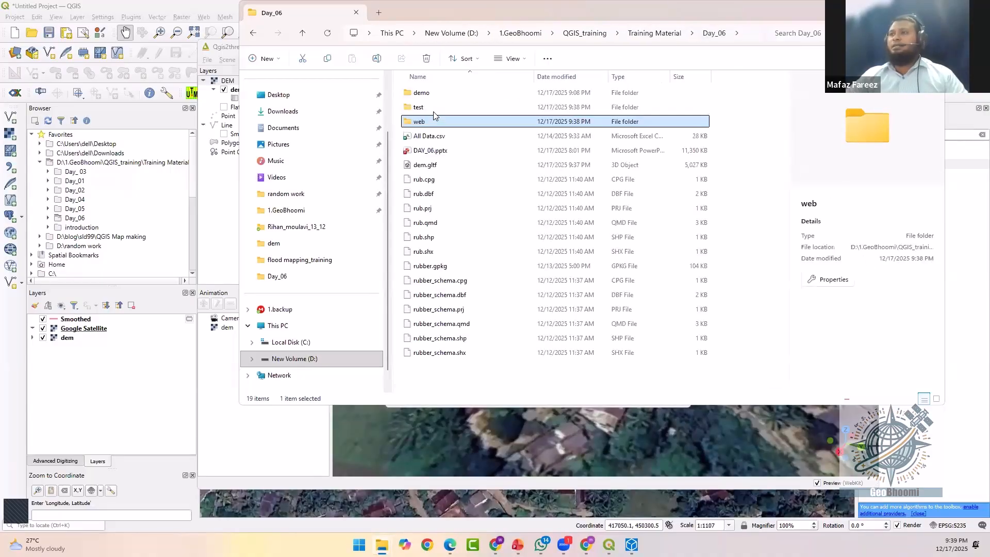
{"action": "left_click", "coordinate": [433, 109]}
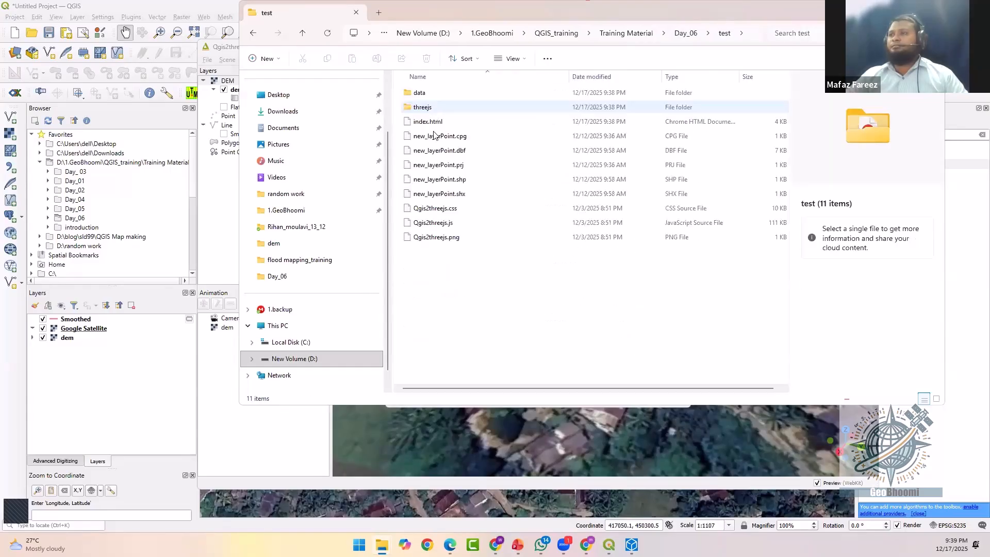
{"action": "double_click", "coordinate": [435, 122]}
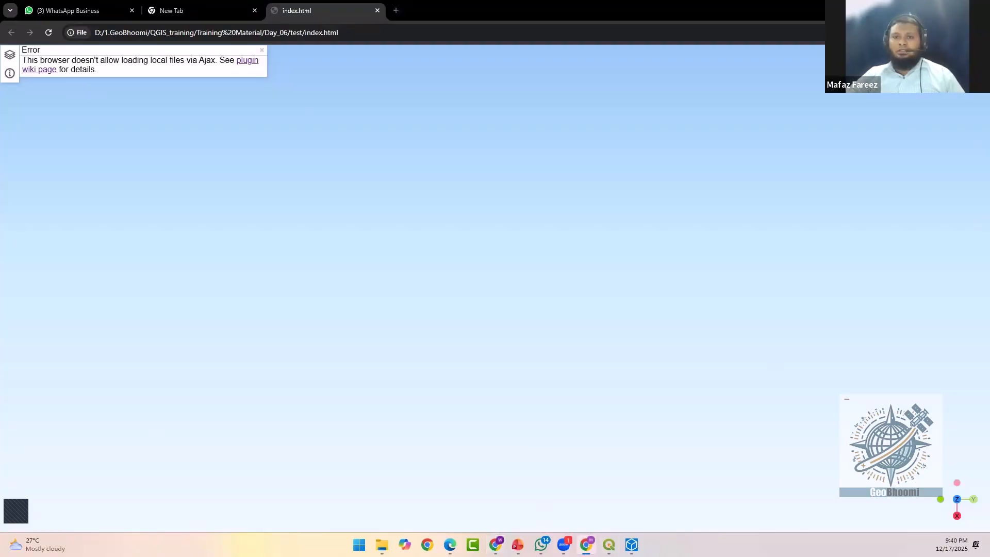
- Switch to the GitHub browser window and create a new repository named geobhoomiDEM with a README
{"action": "left_click_drag", "start_coordinate": [714, 142], "coordinate": [712, 135]}
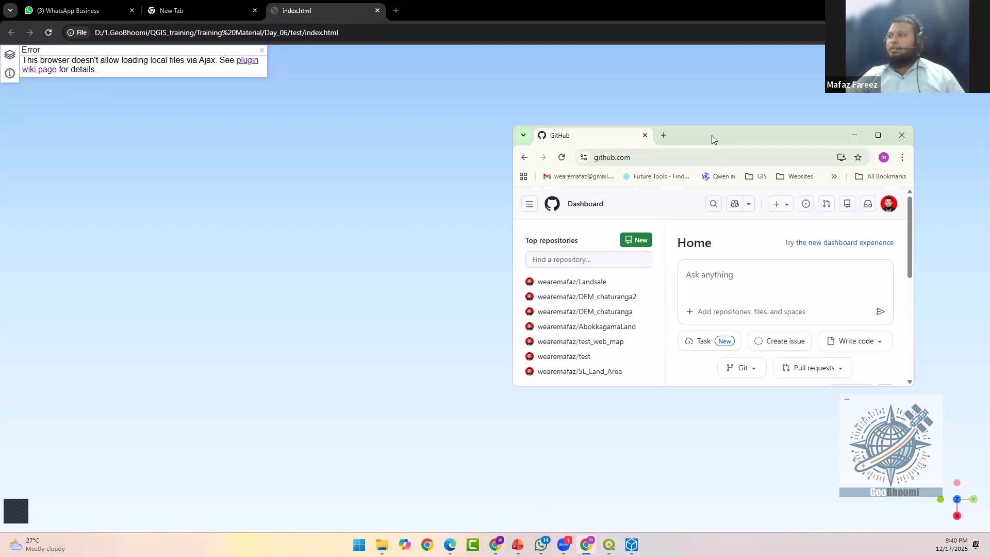
{"action": "double_click", "coordinate": [711, 135]}
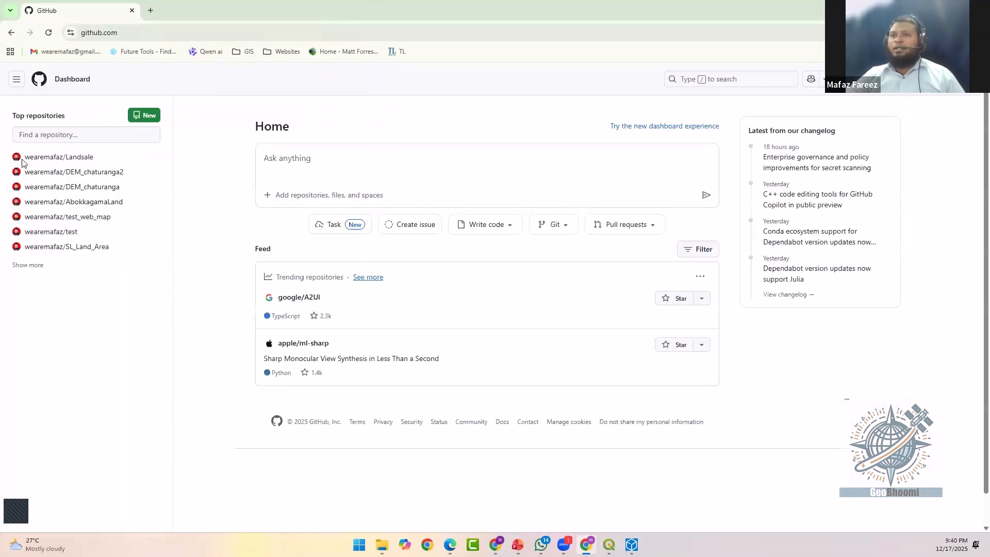
{"action": "left_click", "coordinate": [148, 117]}
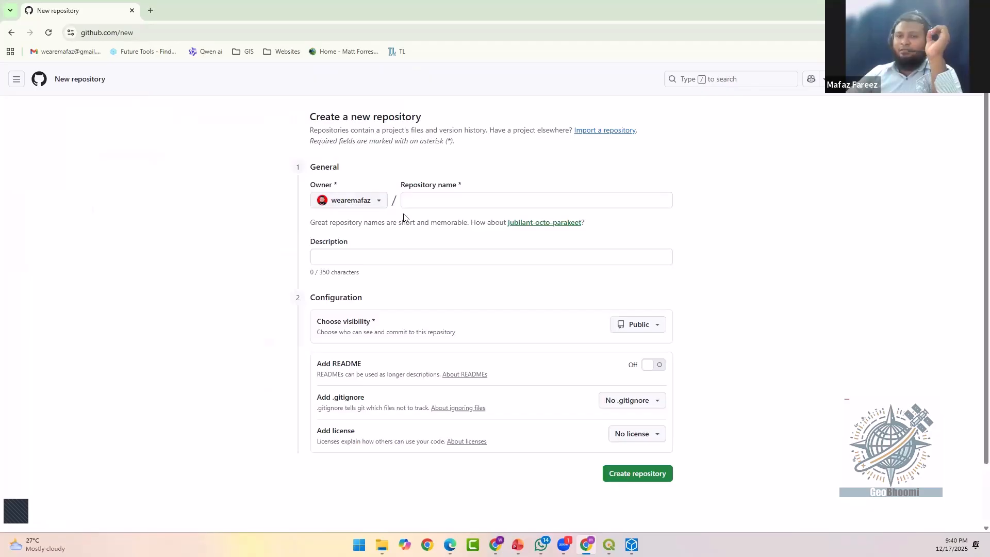
{"action": "left_click", "coordinate": [422, 202]}
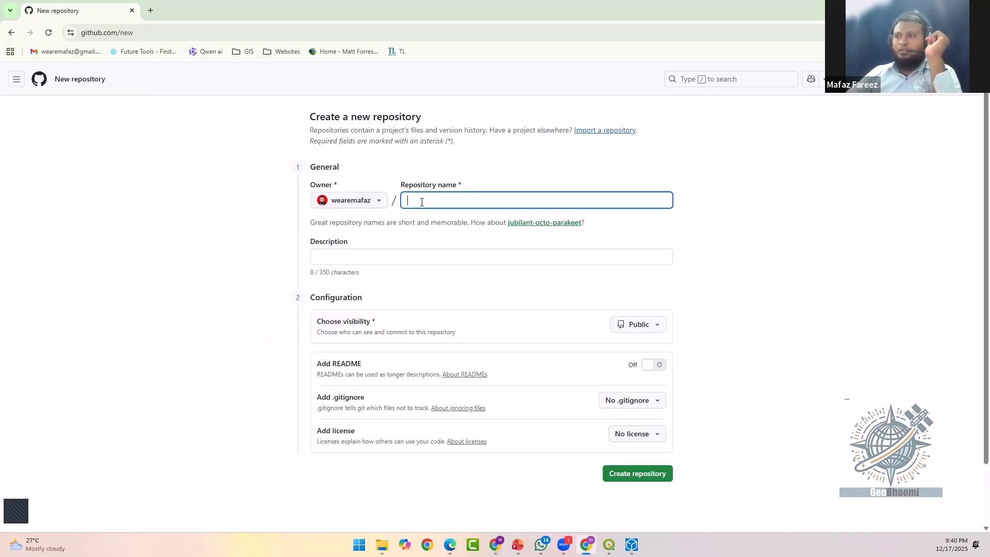
{"action": "type", "text": "geo"}
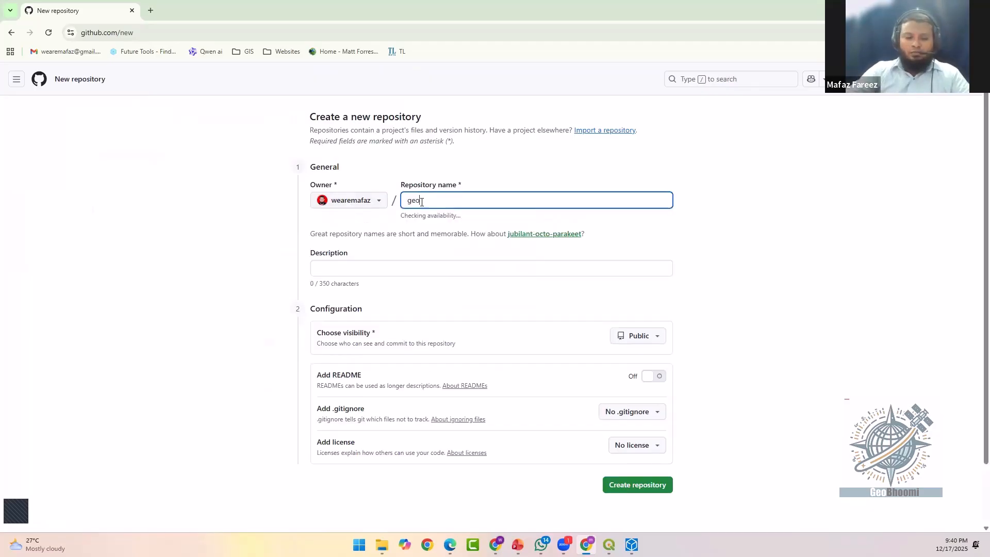
{"action": "type", "text": "bhoomiDEm"}
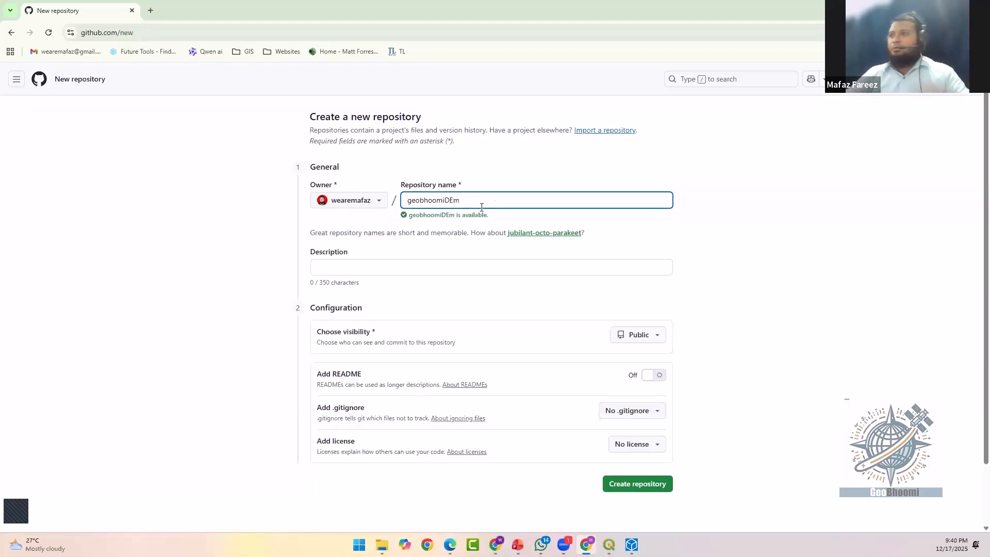
{"action": "key", "text": "BackSpace"}
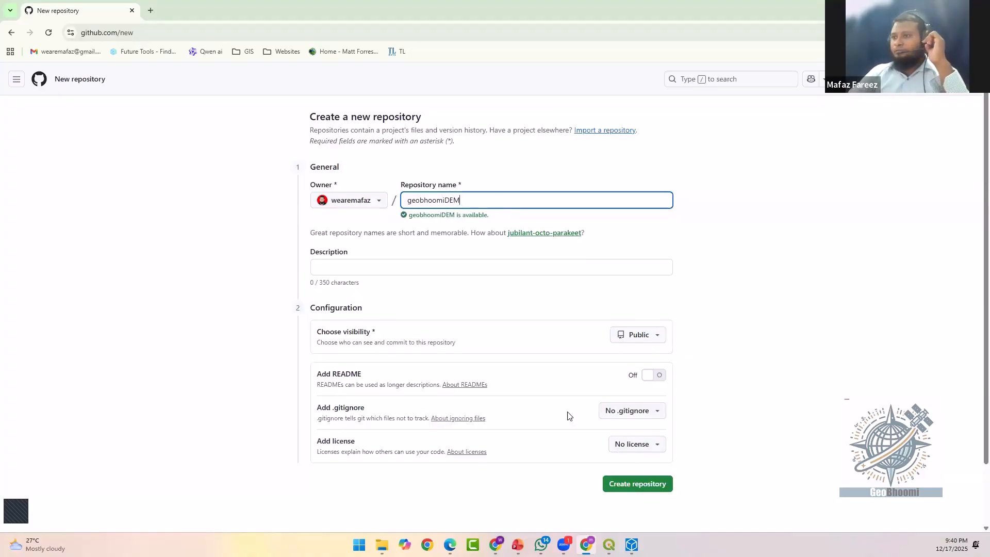
{"action": "left_click", "coordinate": [656, 376]}
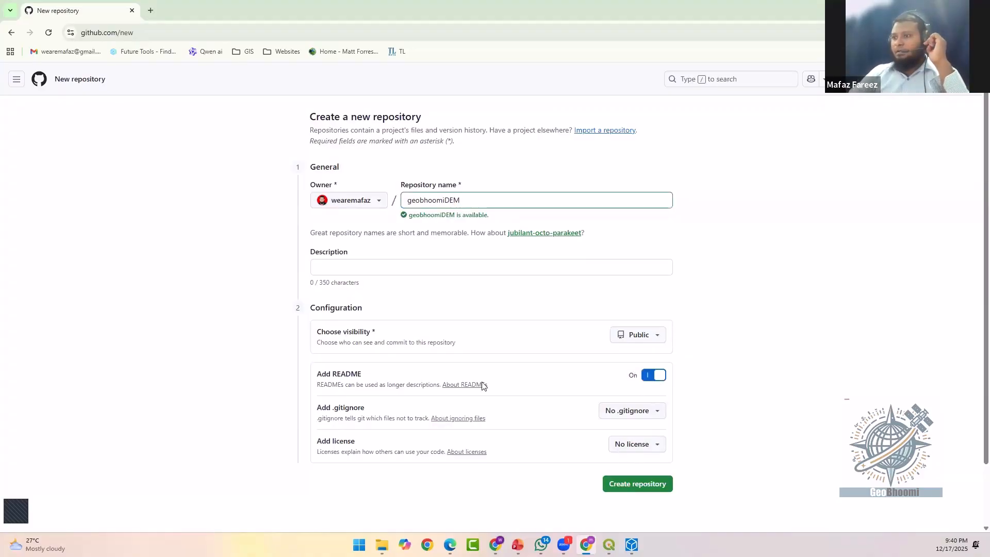
{"action": "left_click", "coordinate": [630, 483]}
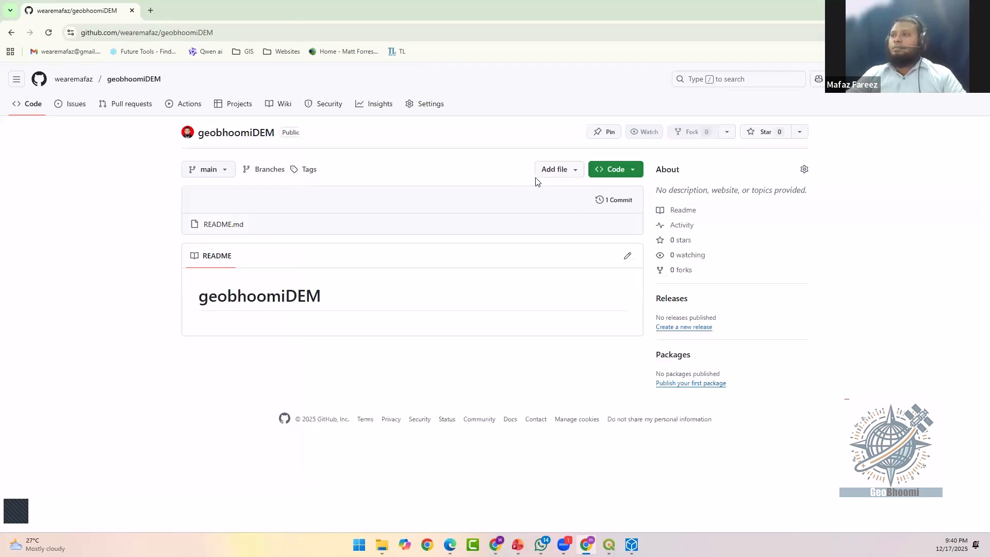
- Upload the web export's contents from the test folder to the geobhoomiDEM repository
{"action": "left_click", "coordinate": [560, 178]}
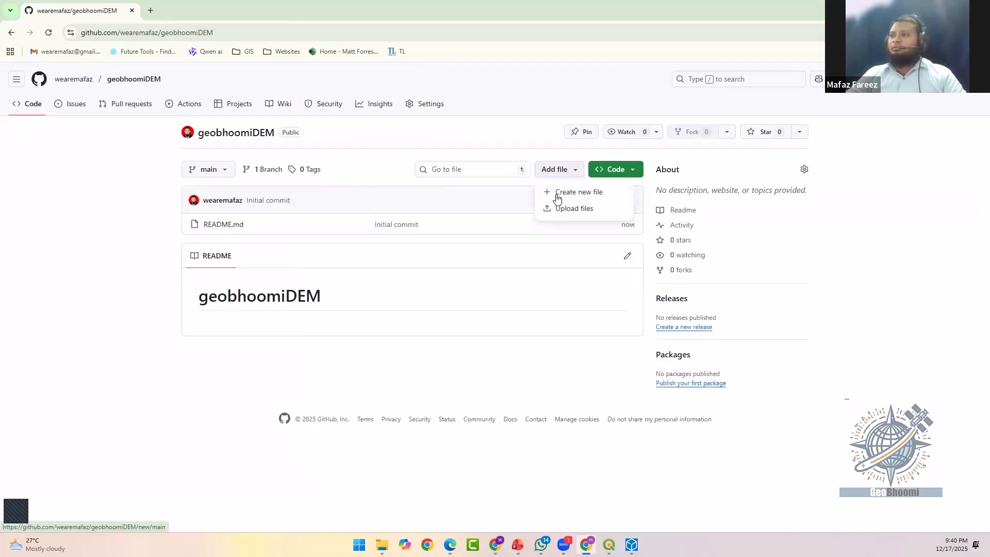
{"action": "left_click", "coordinate": [558, 207]}
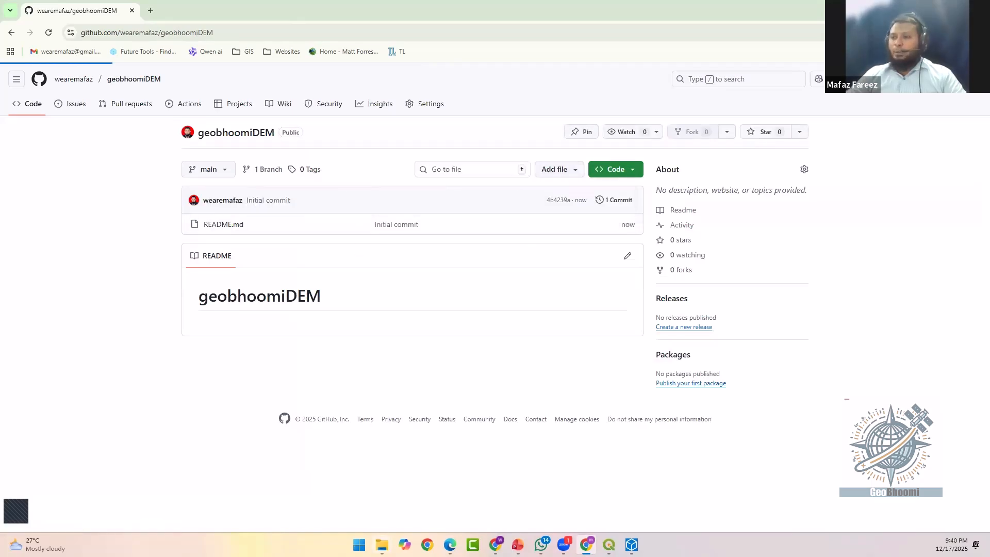
{"action": "mouse_move", "coordinate": [382, 544]}
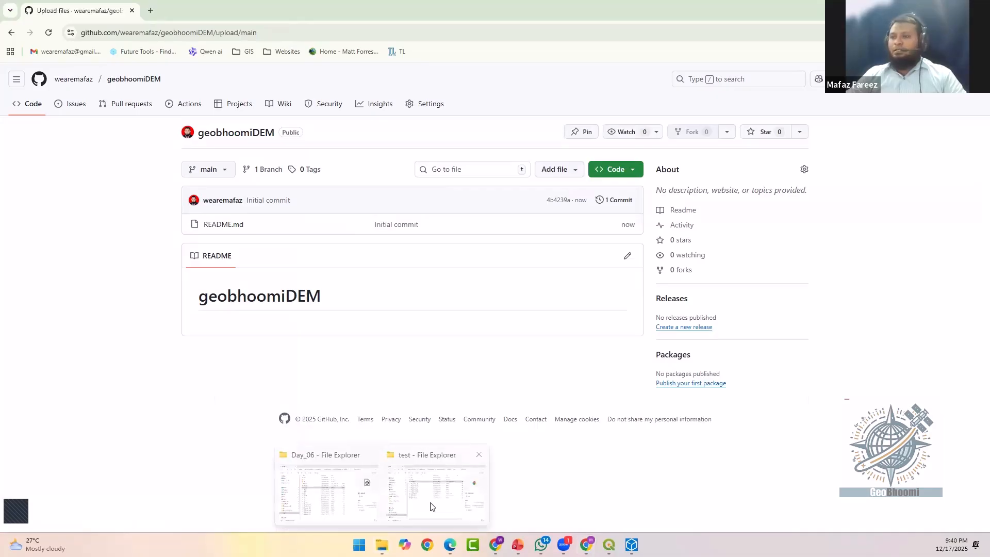
{"action": "left_click", "coordinate": [432, 506]}
{"action": "mouse_move", "coordinate": [464, 303]}
{"action": "left_mouse_down"}
{"action": "mouse_move", "coordinate": [407, 208]}
{"action": "mouse_move", "coordinate": [403, 87]}
{"action": "mouse_move", "coordinate": [212, 216]}
{"action": "left_mouse_up"}
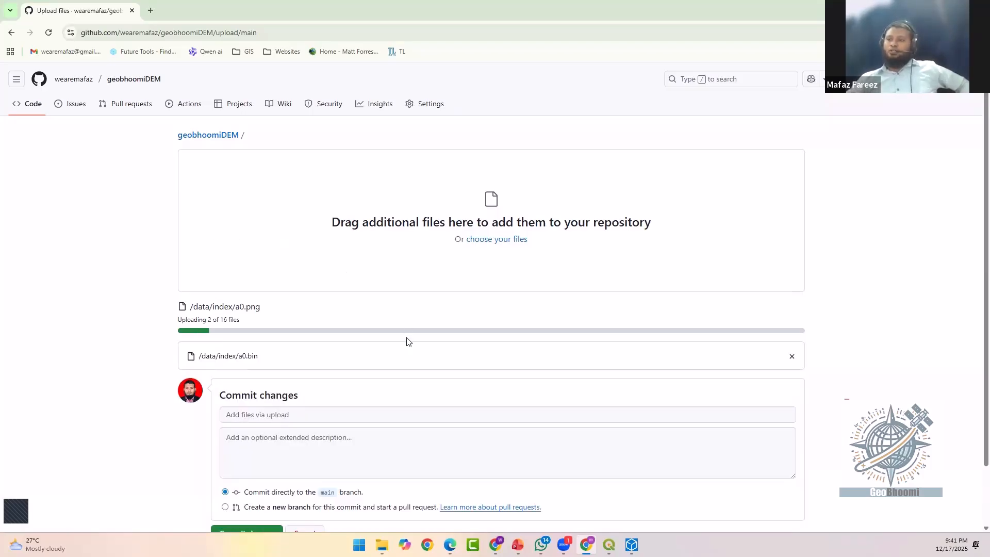
{"action": "scroll", "coordinate": [409, 341], "scroll_direction": "down", "scroll_amount": 1}
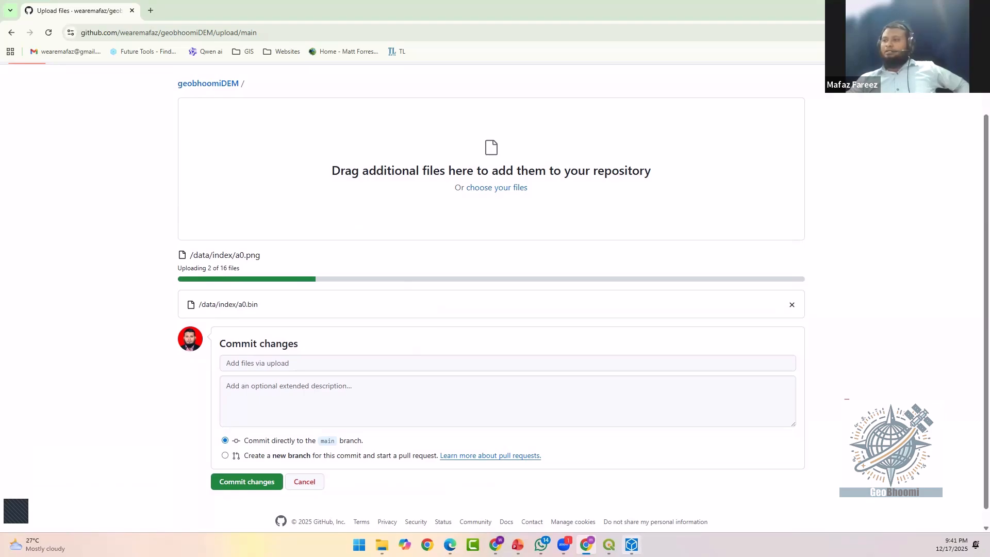
- Switch to QGIS, close the web export dialog, and examine the dem.gltf terrain from different angles in 3D Viewer
{"action": "left_click", "coordinate": [623, 482]}
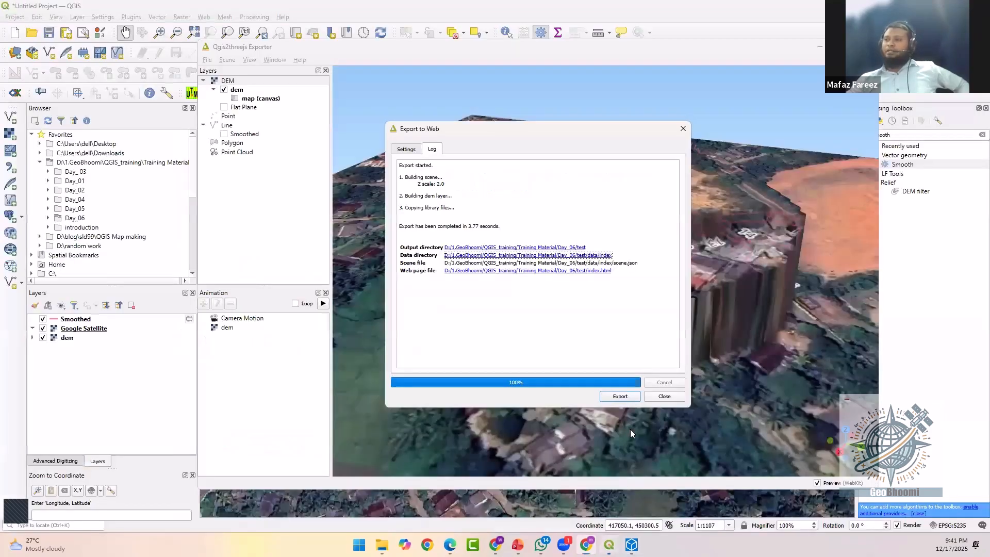
{"action": "left_click", "coordinate": [665, 397]}
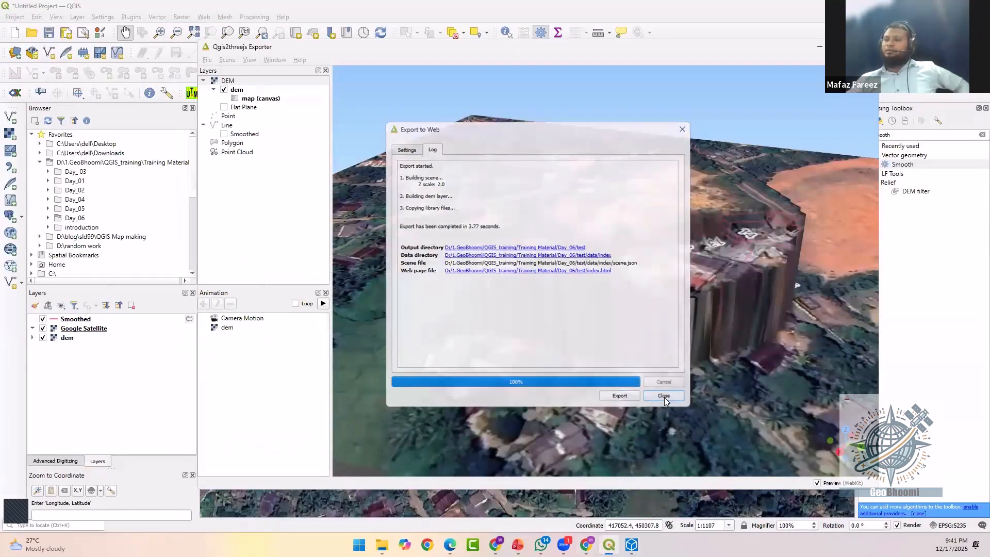
{"action": "left_click", "coordinate": [632, 545]}
{"action": "left_click_drag", "start_coordinate": [391, 317], "coordinate": [391, 371]}
{"action": "scroll", "coordinate": [397, 316], "scroll_direction": "up", "scroll_amount": 5}
{"action": "left_click_drag", "start_coordinate": [397, 316], "coordinate": [456, 196]}
{"action": "scroll", "coordinate": [412, 283], "scroll_direction": "up", "scroll_amount": 3}
{"action": "scroll", "coordinate": [424, 341], "scroll_direction": "down", "scroll_amount": 3}
{"action": "left_click", "coordinate": [955, 8]}
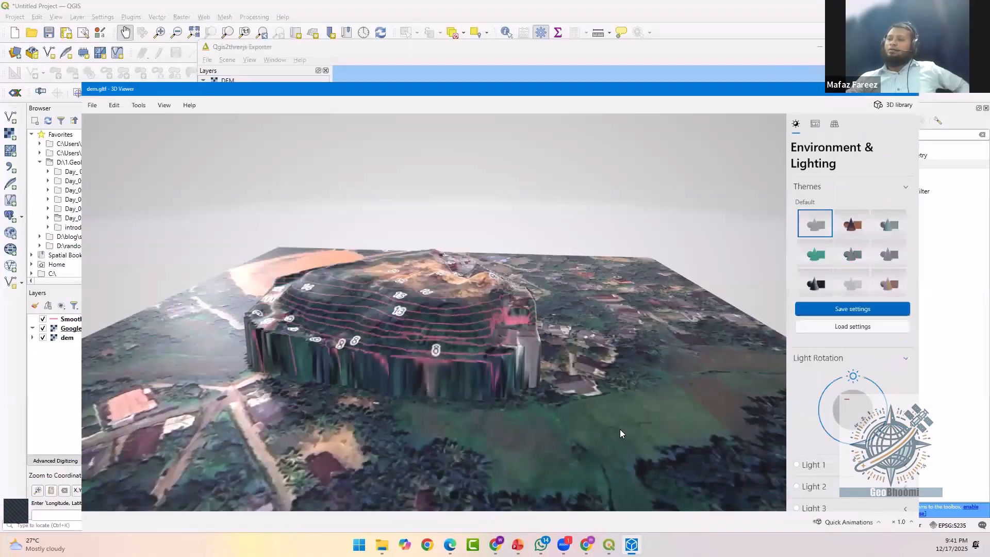
- Return to QGIS and examine the labelled contours over the satellite imagery, in the map and around the Qgis2threejs 3D scene
{"action": "left_click", "coordinate": [609, 544]}
{"action": "left_click", "coordinate": [822, 48]}
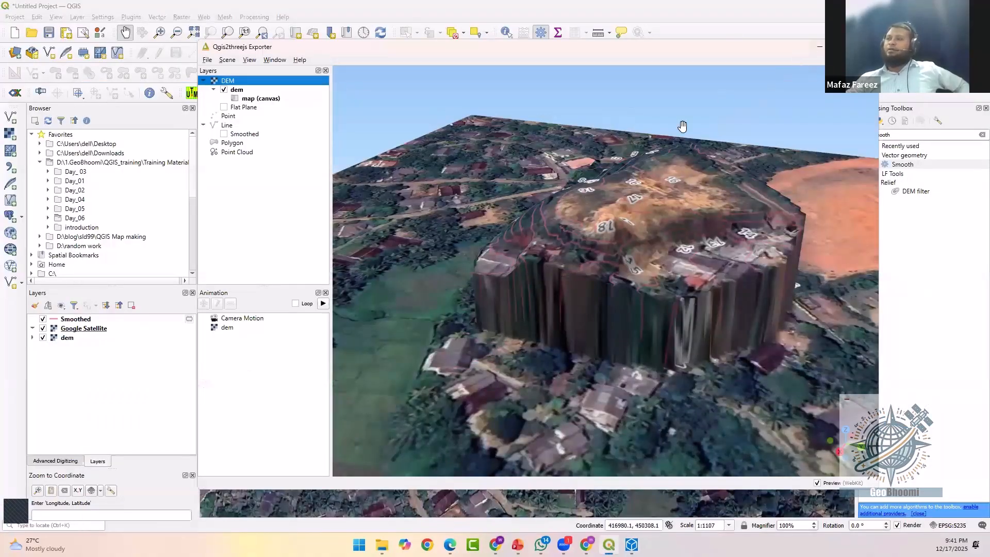
{"action": "scroll", "coordinate": [516, 328], "scroll_direction": "up", "scroll_amount": 1}
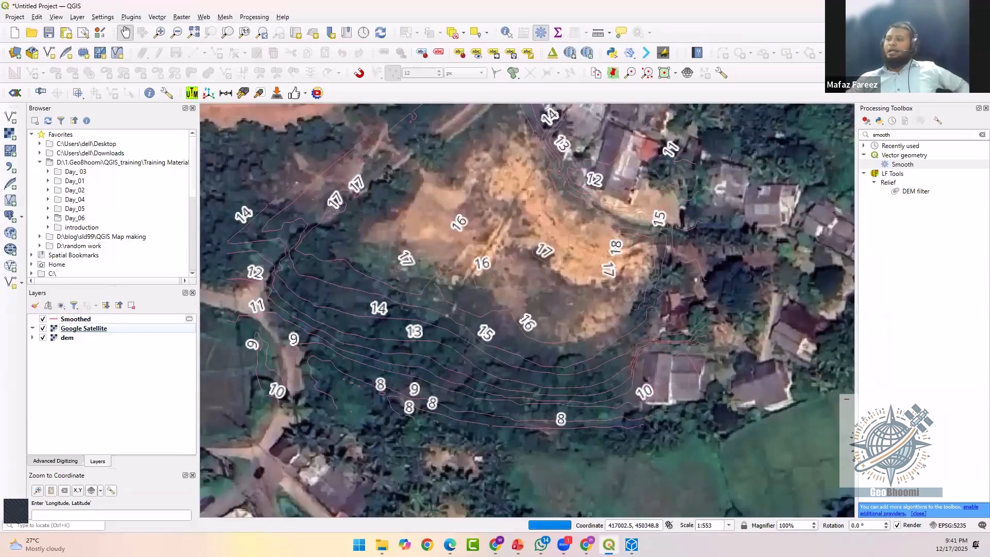
{"action": "mouse_move", "coordinate": [609, 544]}
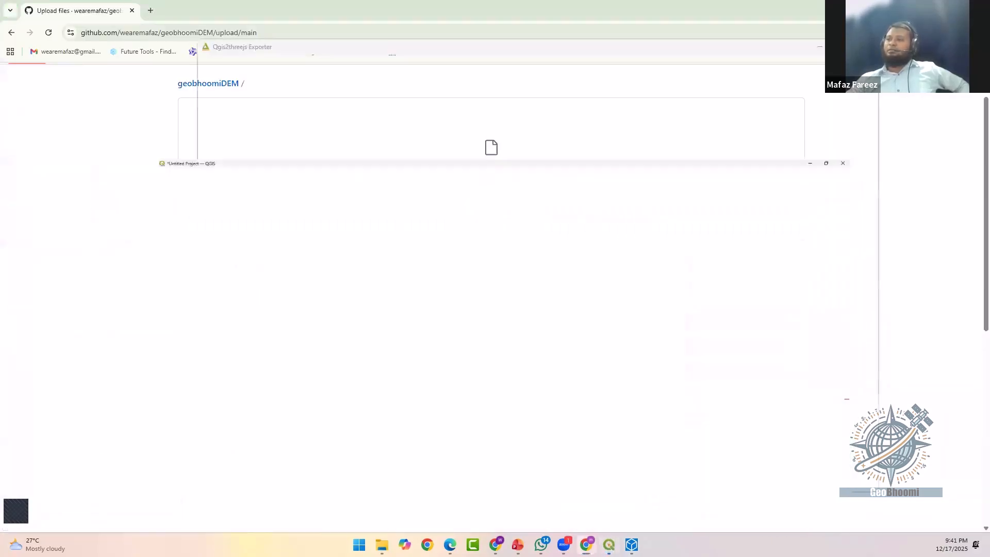
{"action": "left_click", "coordinate": [611, 492]}
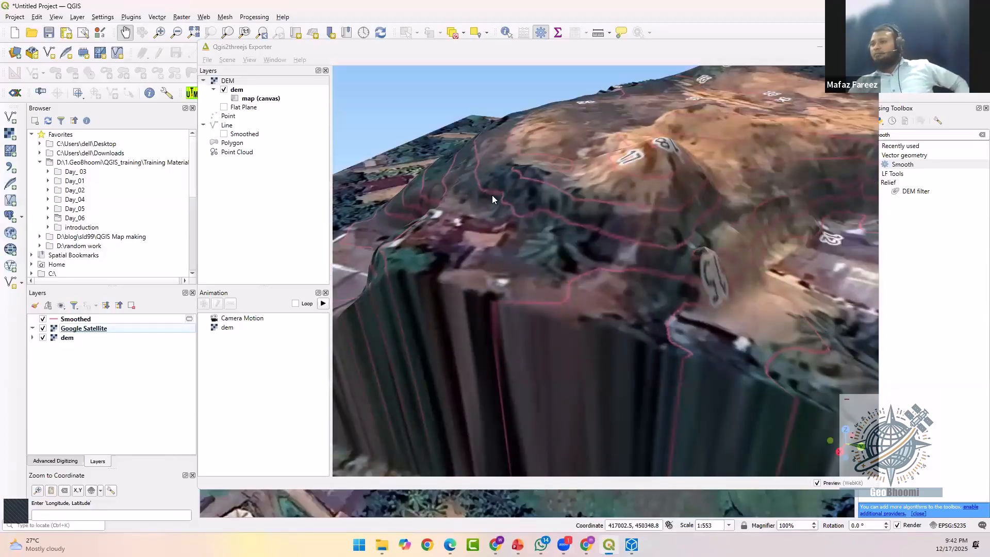
{"action": "left_click_drag", "start_coordinate": [526, 258], "coordinate": [582, 289]}
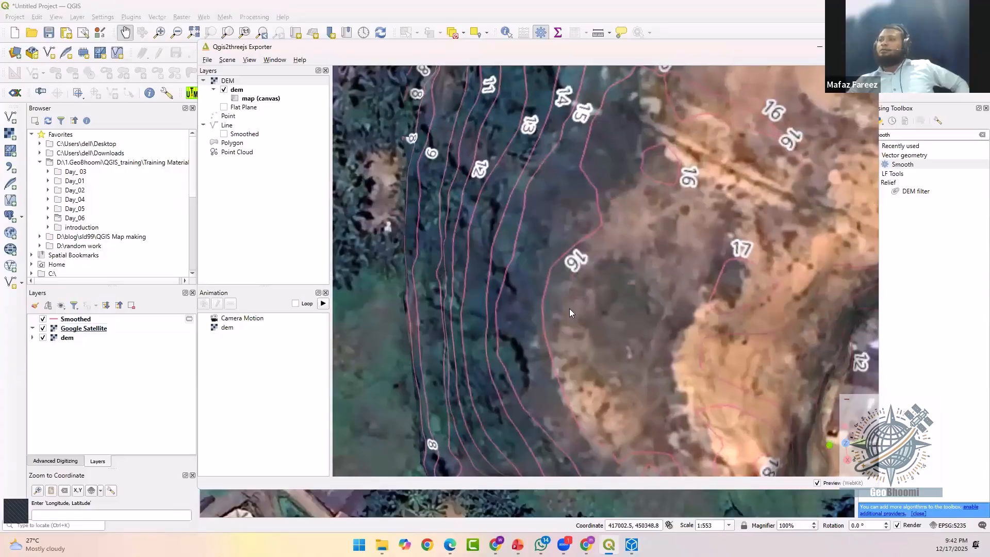
{"action": "scroll", "coordinate": [593, 263], "scroll_direction": "down", "scroll_amount": 1}
{"action": "left_click_drag", "start_coordinate": [602, 237], "coordinate": [499, 191]}
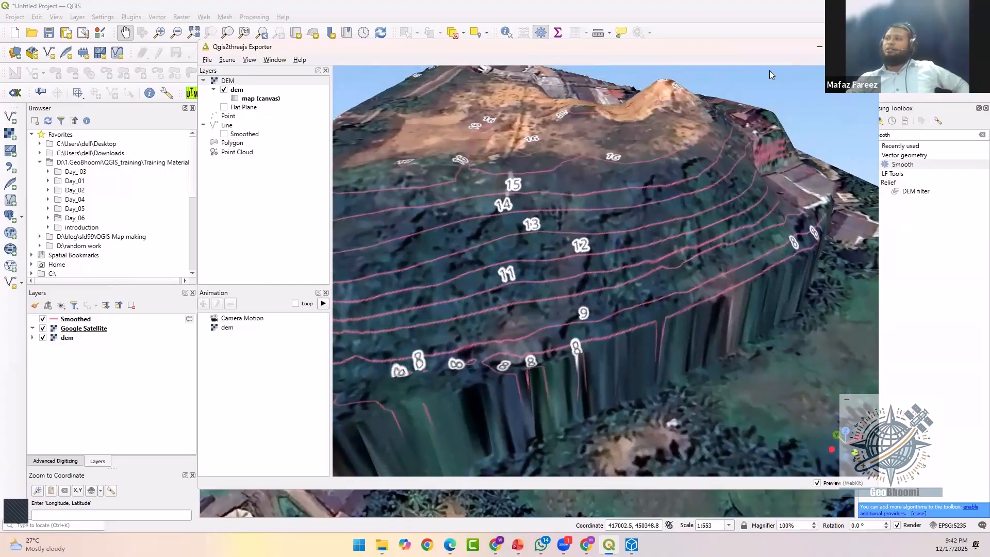
{"action": "left_click", "coordinate": [821, 49]}
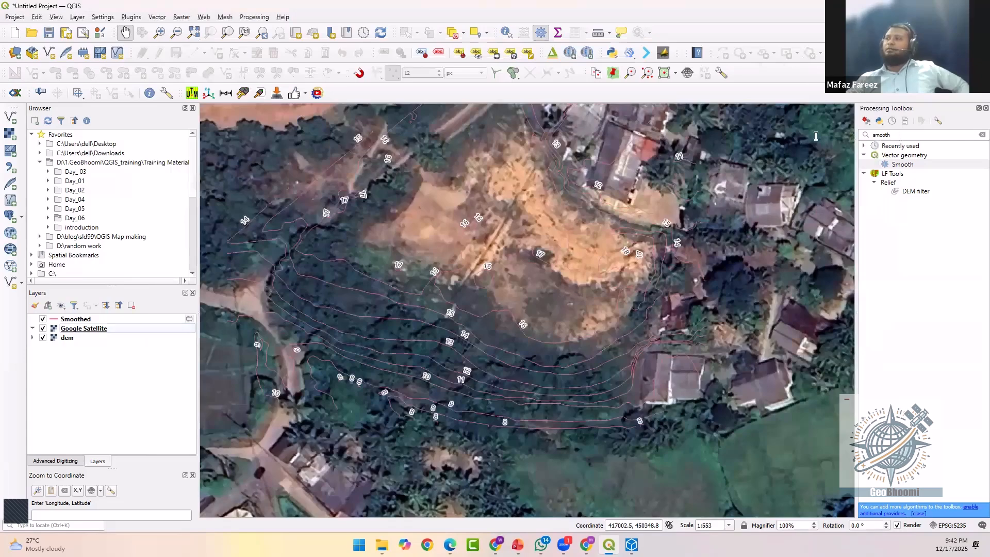
- Search the processing tools for "surface" and open Raster surface volume with dem as the input layer
{"action": "type", "text": "surface"}
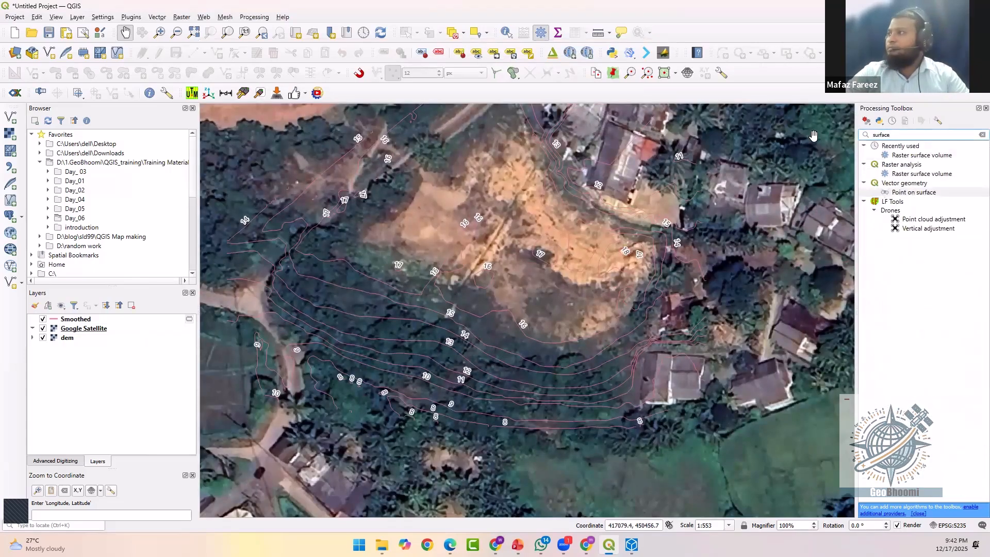
{"action": "double_click", "coordinate": [933, 156]}
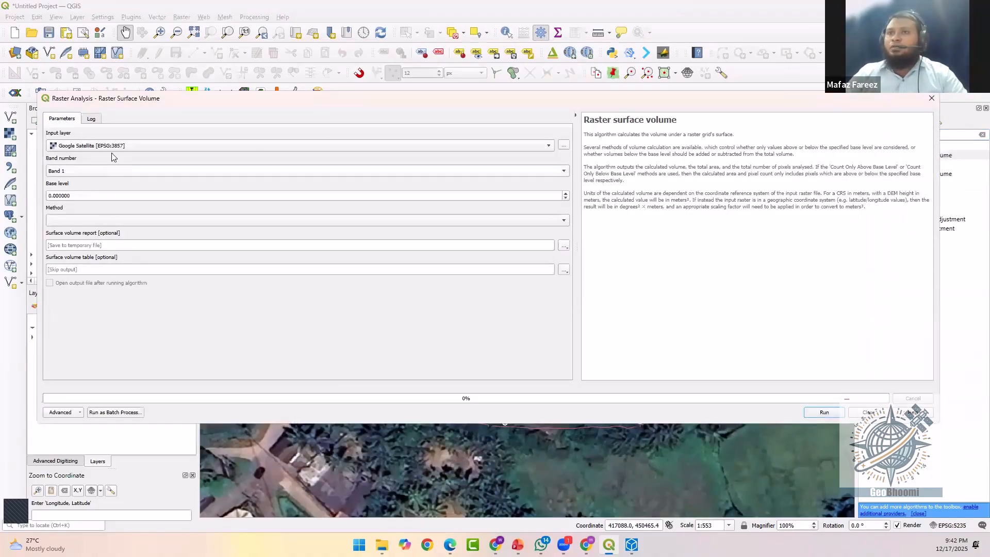
{"action": "left_click", "coordinate": [100, 146]}
{"action": "left_click", "coordinate": [101, 135]}
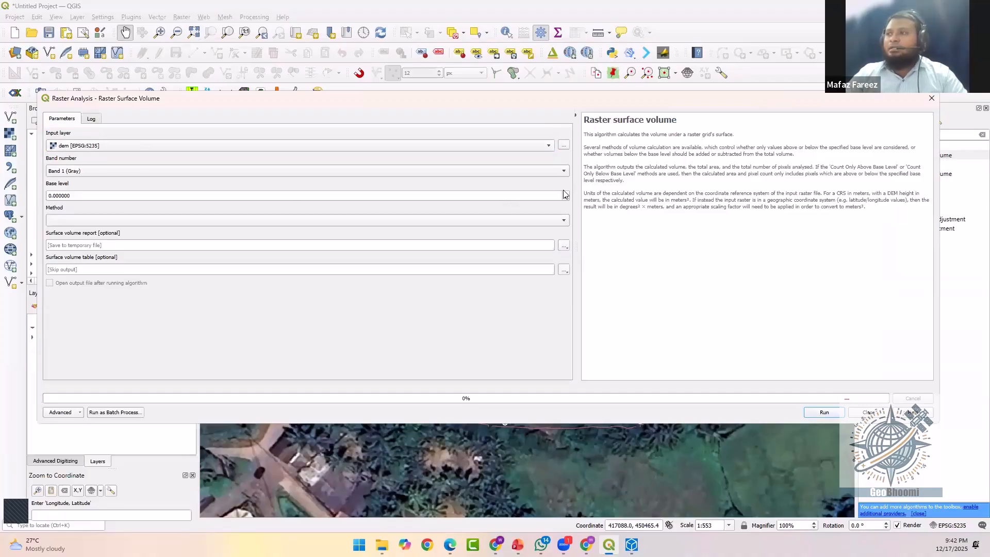
- Check the contours in the 3D scene, then run the volume calculation with base level 15 and method Count Only Above Base Level
{"action": "left_click", "coordinate": [609, 545]}
{"action": "left_click", "coordinate": [609, 545]}
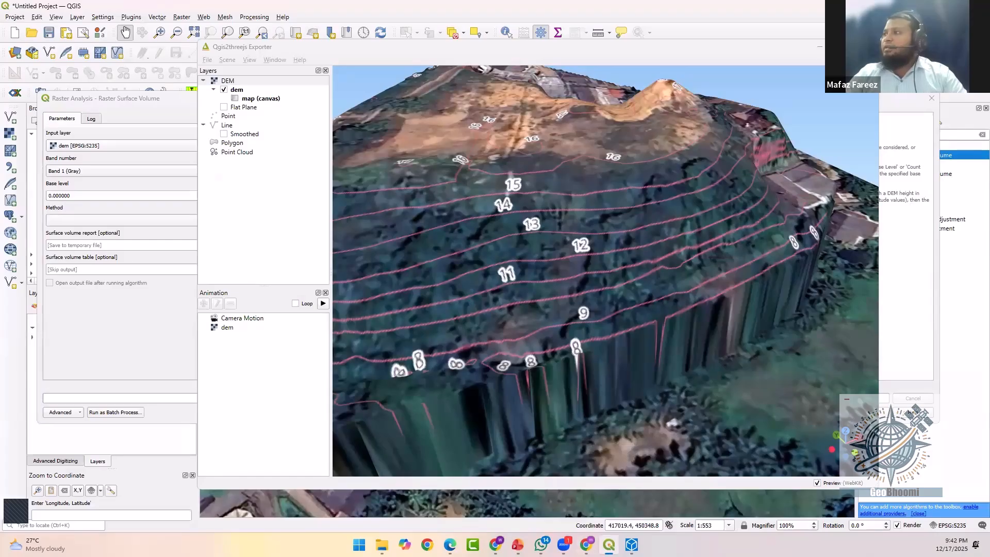
{"action": "left_click", "coordinate": [78, 187]}
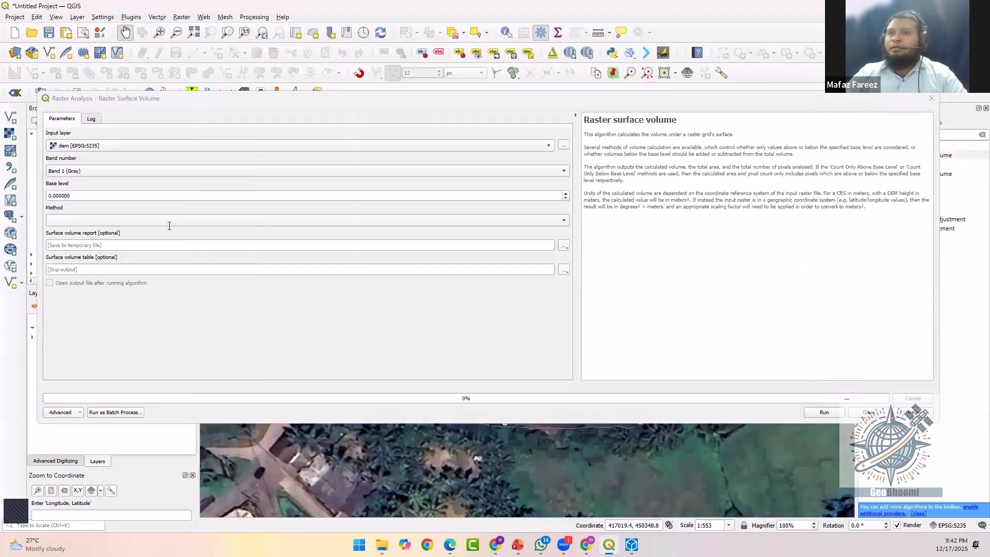
{"action": "double_click", "coordinate": [77, 195]}
{"action": "type", "text": "15"}
{"action": "left_click", "coordinate": [60, 220]}
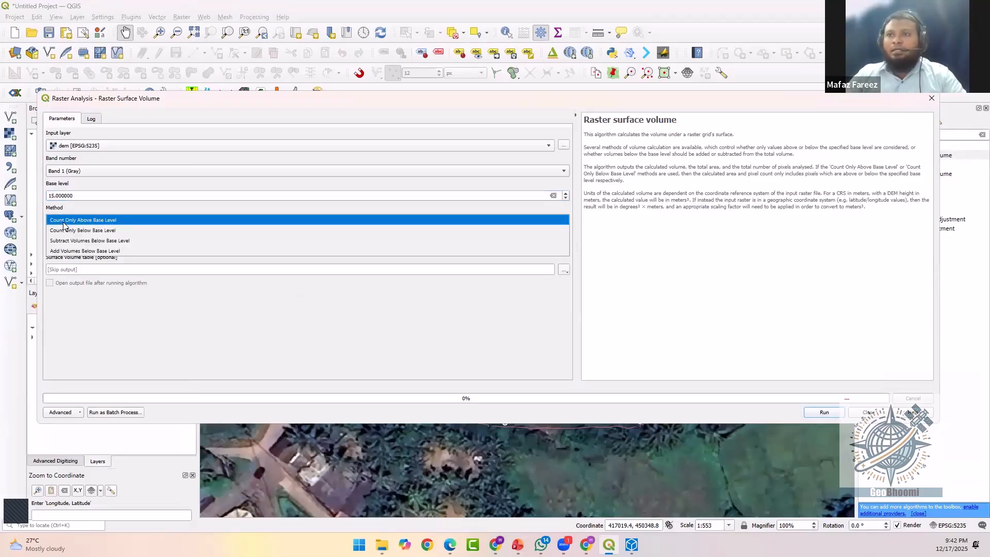
{"action": "left_click", "coordinate": [62, 221]}
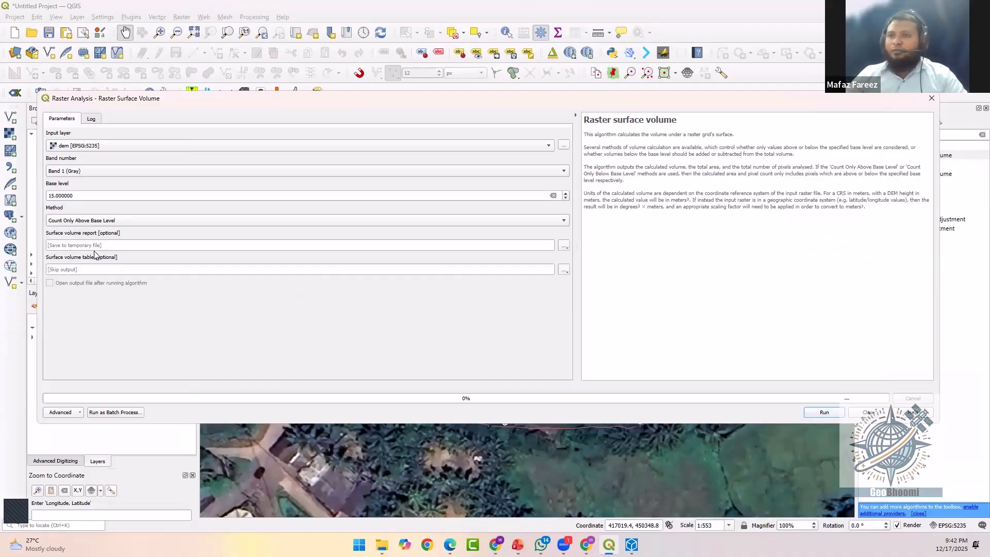
{"action": "left_click", "coordinate": [823, 412]}
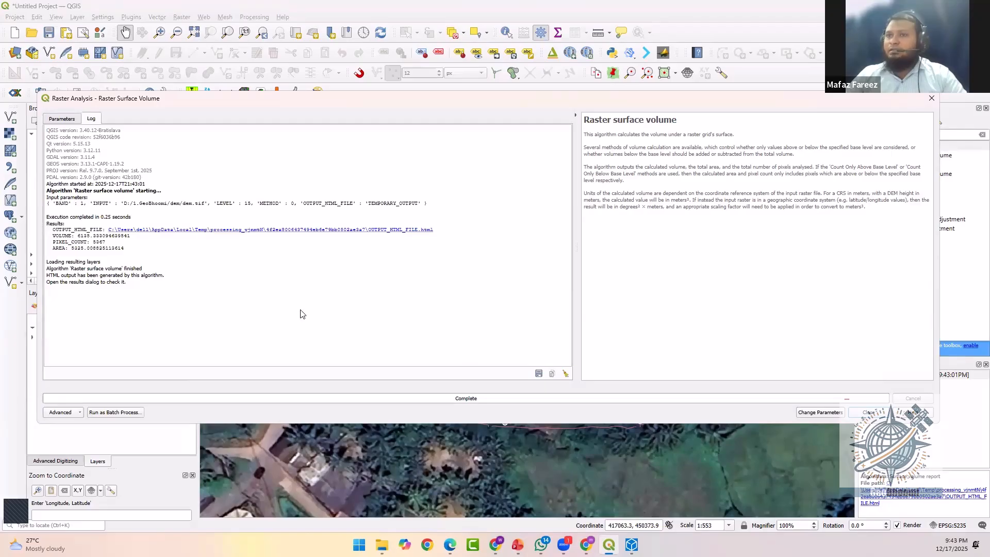
- Open the generated OUTPUT_HTML_FILE.html report from the log's output location in the browser and read the calculated volume
{"action": "left_click", "coordinate": [138, 230]}
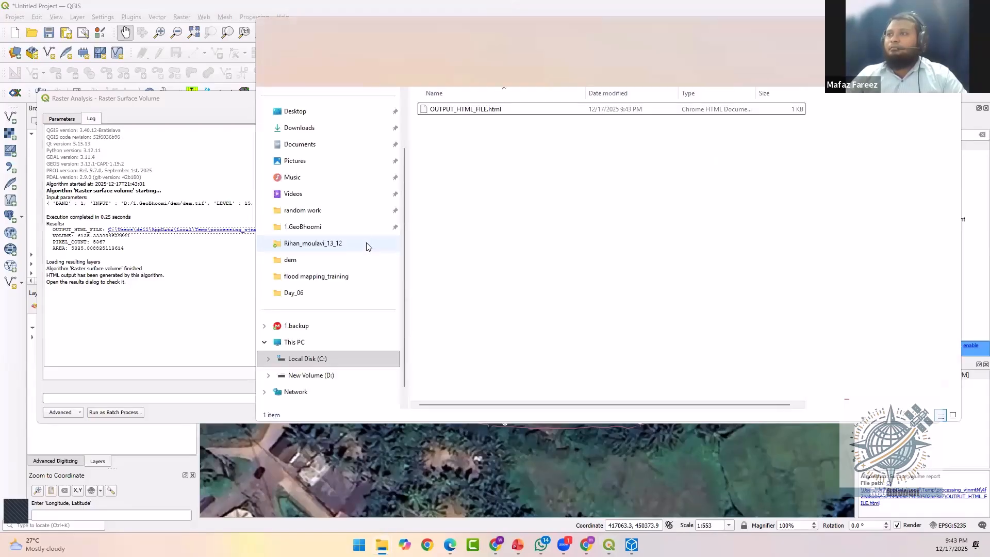
{"action": "left_click", "coordinate": [476, 110]}
{"action": "key", "text": "alt+Tab"}
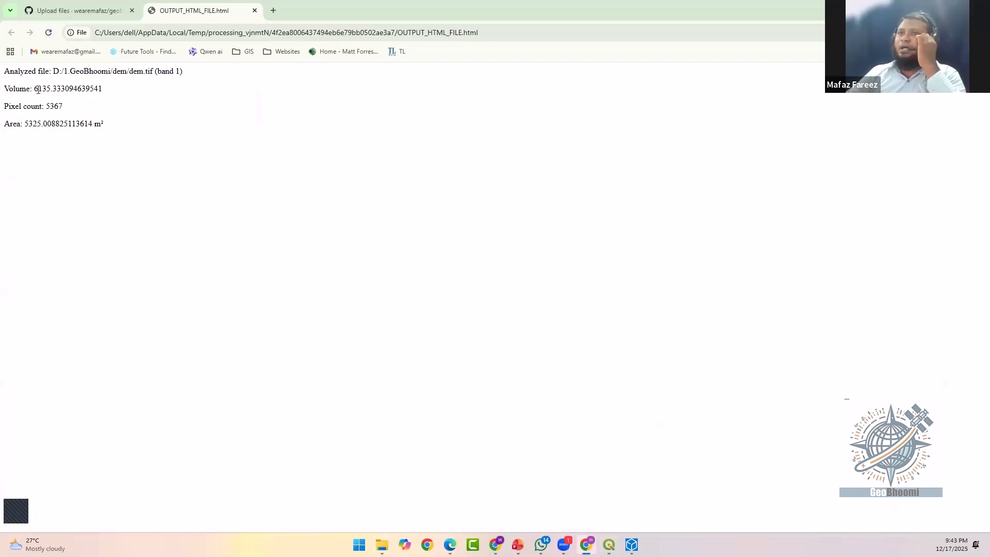
{"action": "left_click_drag", "start_coordinate": [44, 86], "coordinate": [47, 86]}
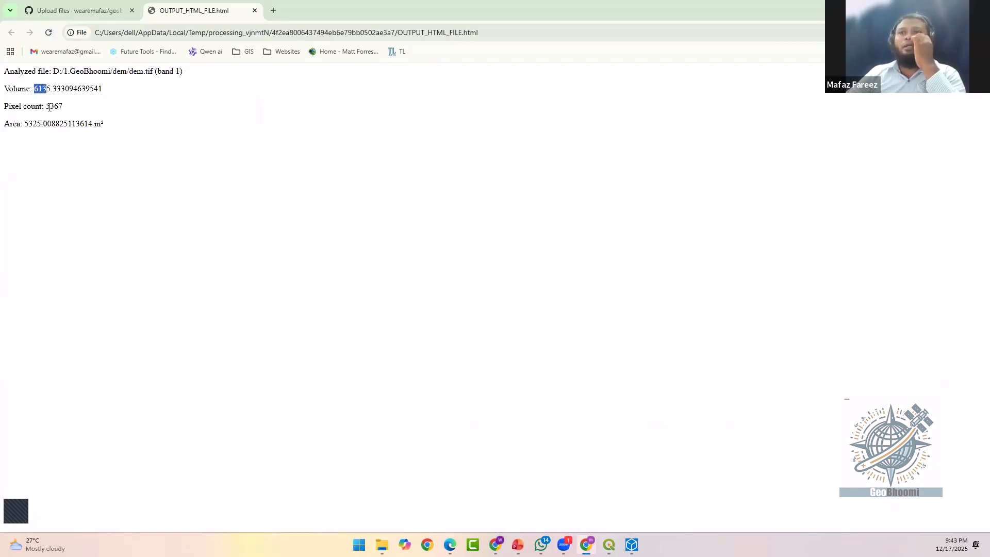
- Read the area value in the volume report, return to QGIS and close the Raster Surface Volume dialog
{"action": "left_click_drag", "start_coordinate": [26, 125], "coordinate": [32, 125]}
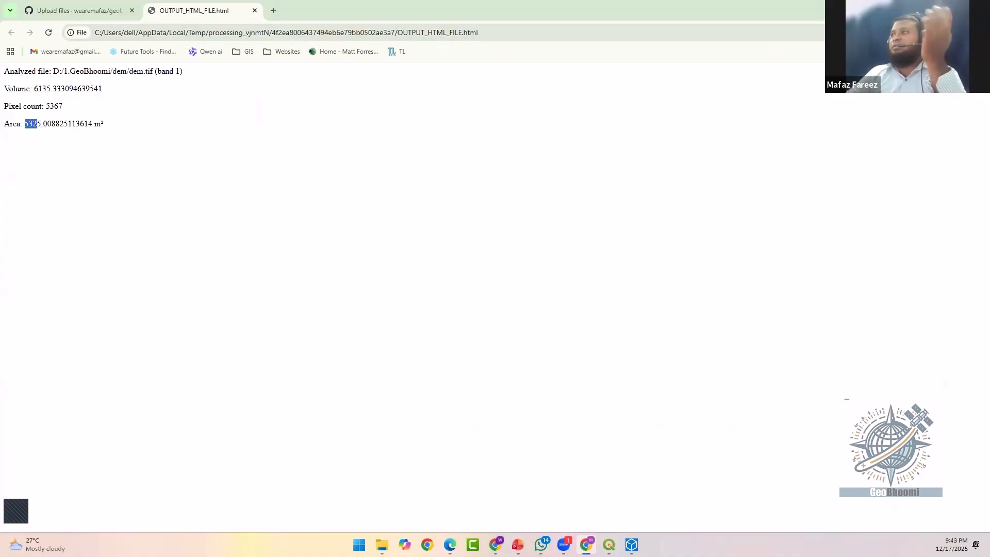
{"action": "left_click", "coordinate": [931, 10]}
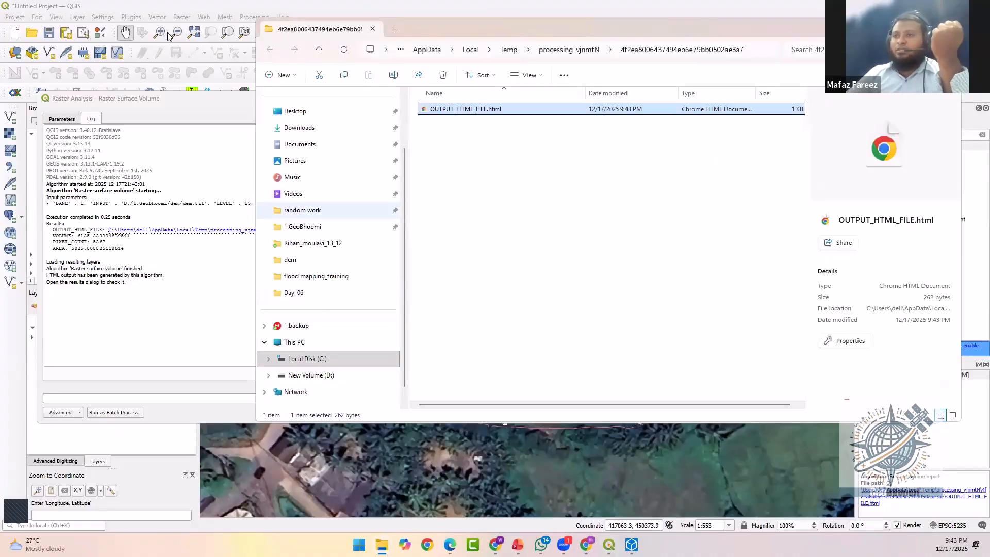
{"action": "left_click", "coordinate": [174, 109]}
{"action": "left_click", "coordinate": [931, 98]}
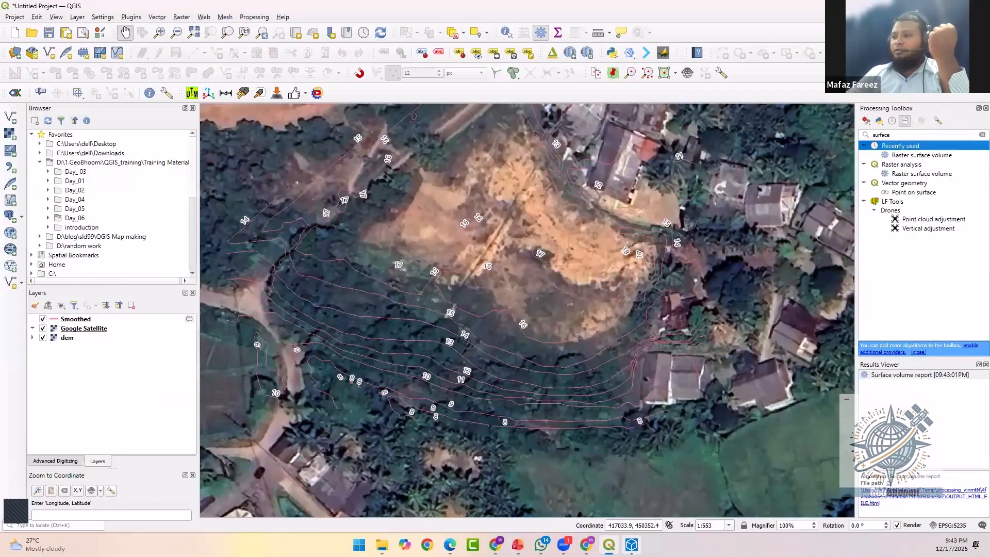
- Switch to the browser and commit the uploaded web export files to the geobhoomiDEM repository on GitHub
{"action": "left_click", "coordinate": [586, 544]}
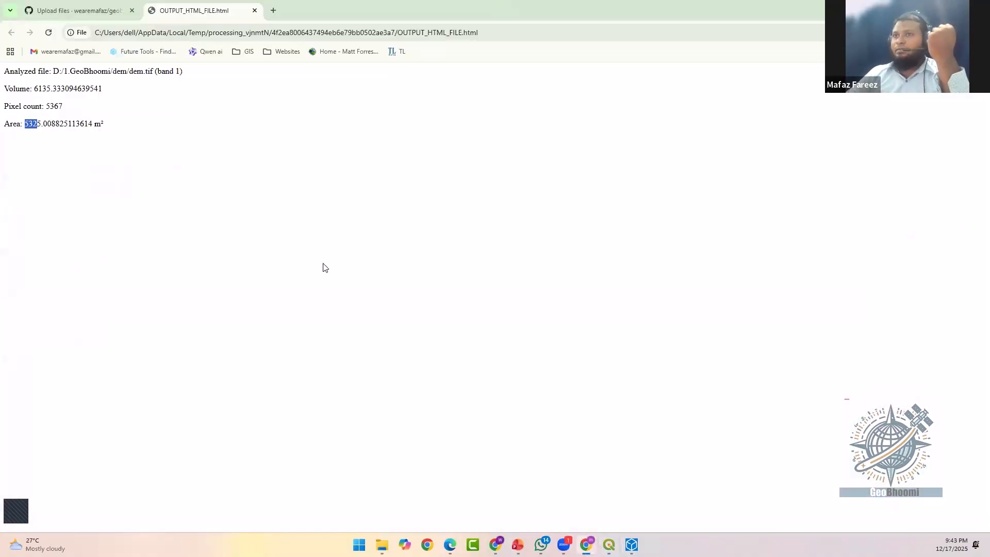
{"action": "left_click", "coordinate": [81, 11]}
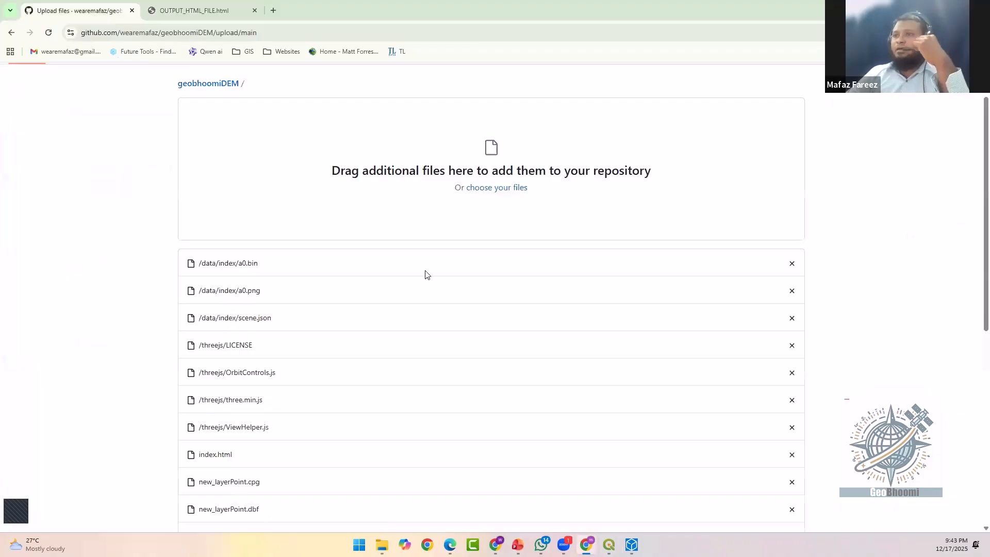
{"action": "scroll", "coordinate": [426, 274], "scroll_direction": "down", "scroll_amount": 7}
{"action": "left_click", "coordinate": [259, 469]}
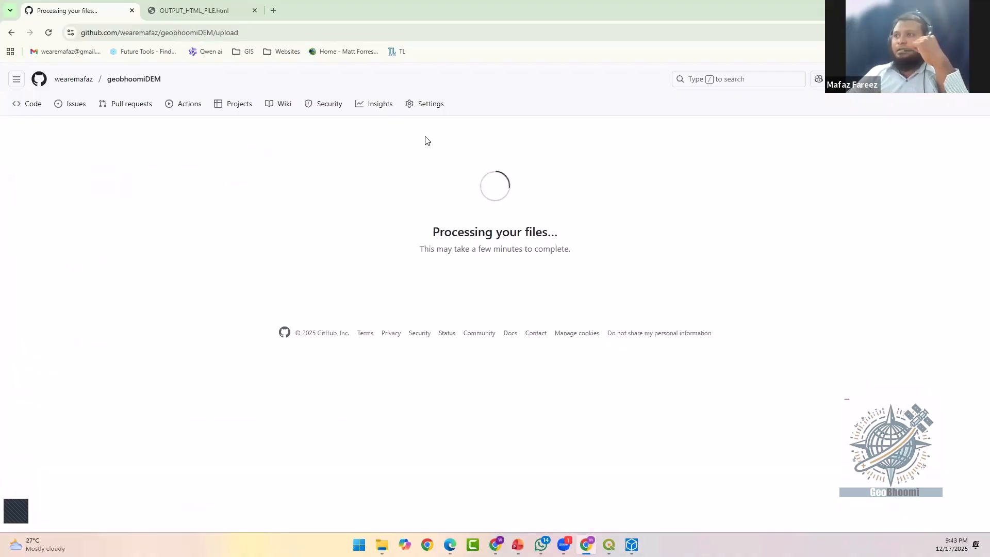
- In the geobhoomiDEM repository settings, enable GitHub Pages with deployment from the main branch and the / (root) folder
{"action": "left_click", "coordinate": [428, 106]}
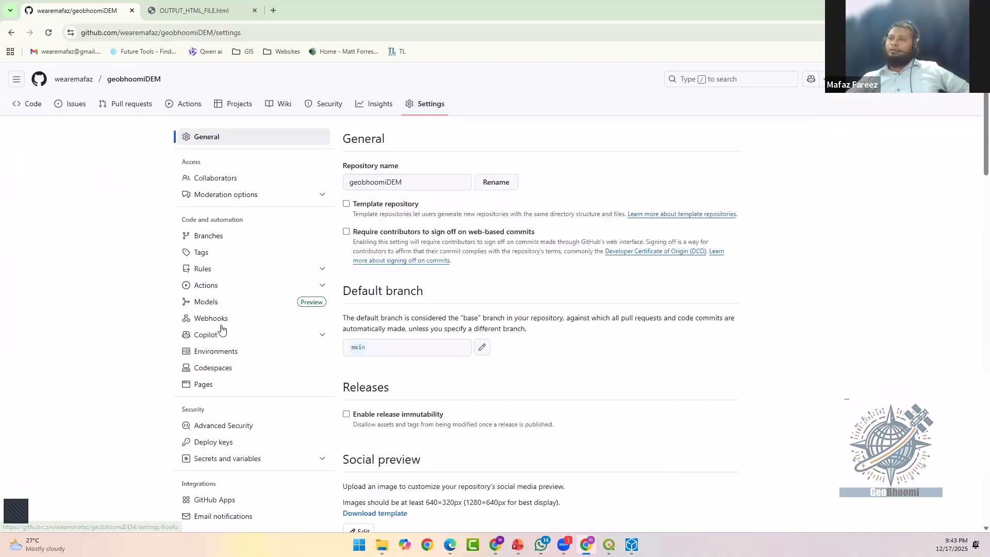
{"action": "left_click", "coordinate": [204, 385]}
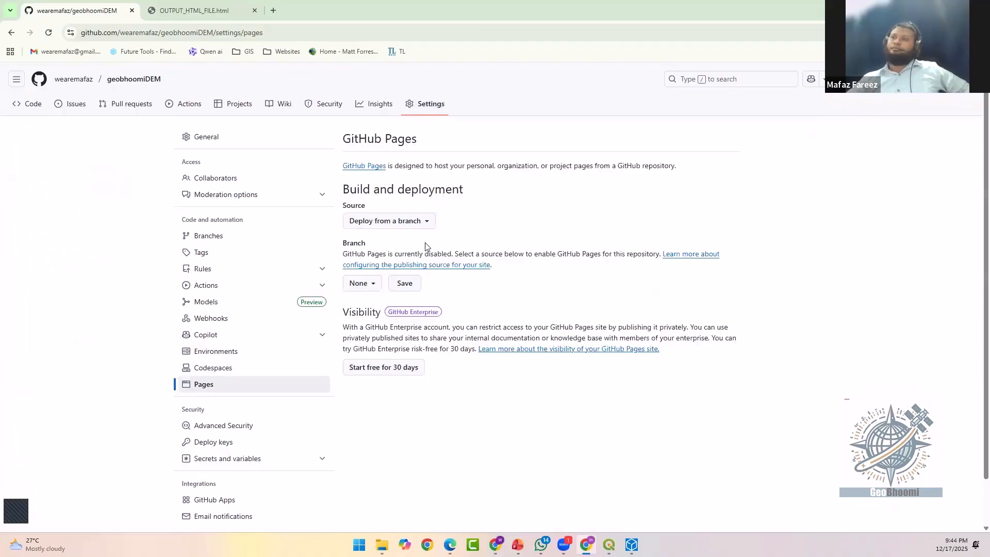
{"action": "left_click", "coordinate": [368, 293]}
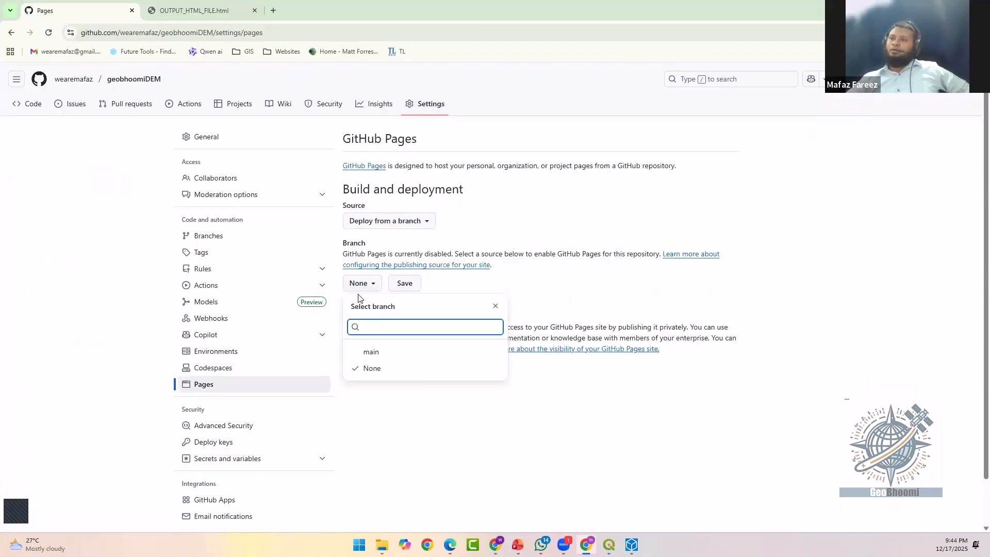
{"action": "left_click", "coordinate": [371, 352]}
{"action": "left_click", "coordinate": [472, 290]}
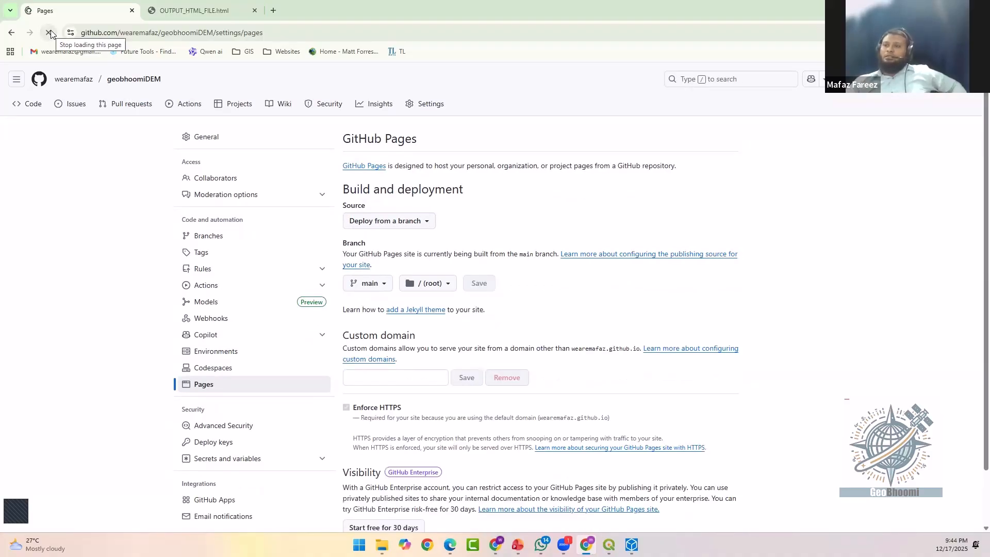
- Switch to QGIS and hide the Google Satellite and dem layers to inspect the Smoothed contours alone
{"action": "mouse_move", "coordinate": [609, 545]}
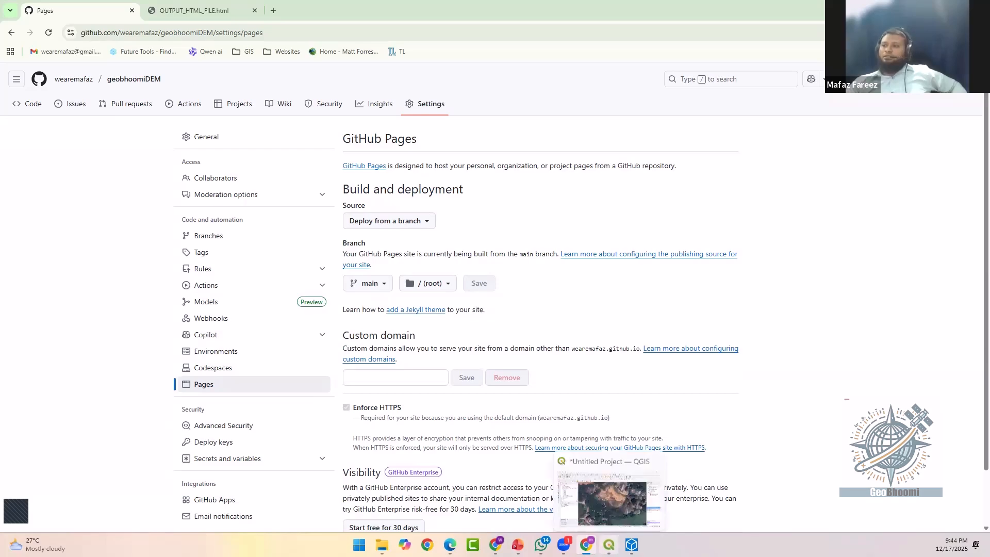
{"action": "left_click", "coordinate": [605, 526]}
{"action": "left_click_drag", "start_coordinate": [518, 229], "coordinate": [413, 190]}
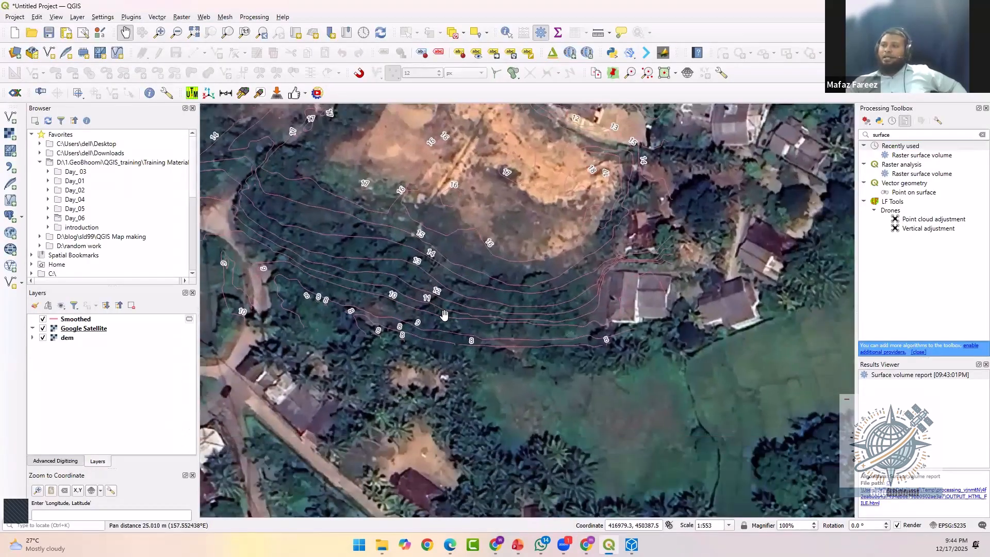
{"action": "left_click", "coordinate": [42, 329]}
{"action": "left_click", "coordinate": [43, 338]}
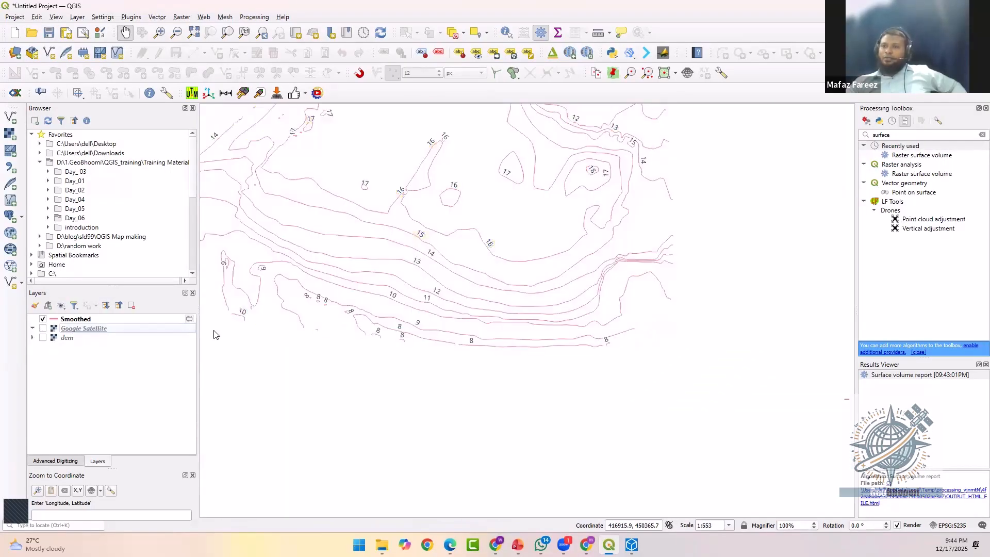
{"action": "left_click_drag", "start_coordinate": [409, 322], "coordinate": [431, 333]}
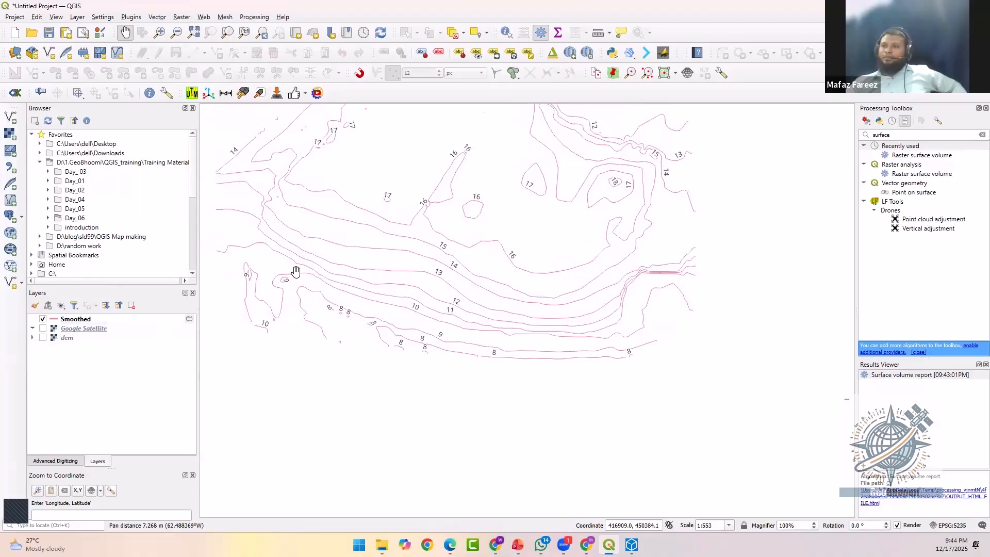
{"action": "left_click_drag", "start_coordinate": [388, 267], "coordinate": [403, 286]}
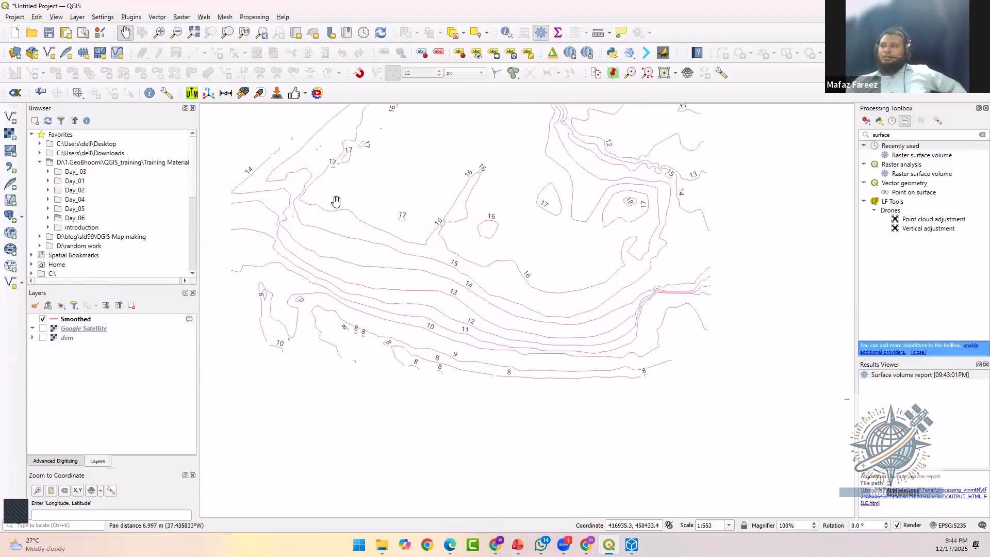
{"action": "left_click_drag", "start_coordinate": [518, 167], "coordinate": [504, 248]}
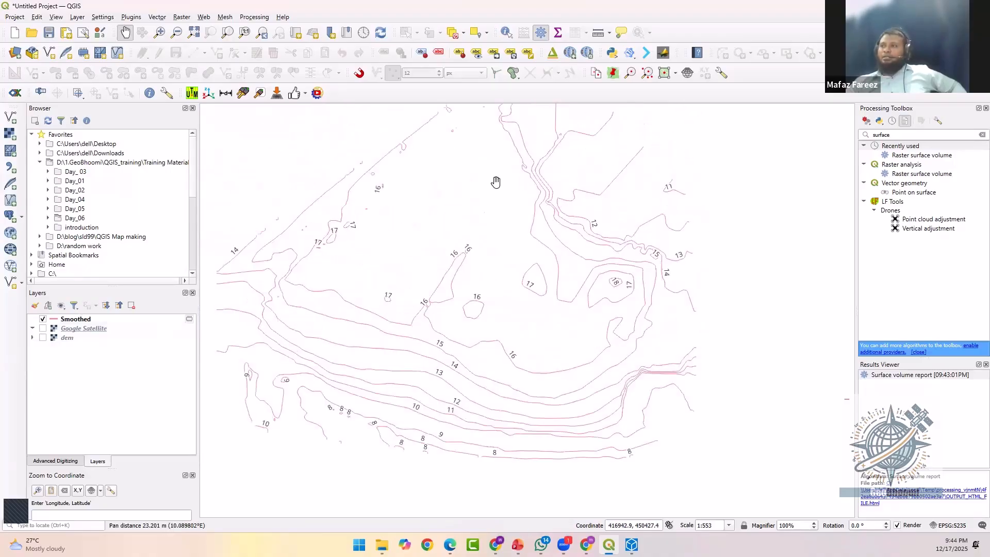
- Select the large 16 m contour around the plateau in the Smoothed layer, then show the dem layer again beneath the contours
{"action": "left_click", "coordinate": [99, 321]}
{"action": "left_click", "coordinate": [406, 35]}
{"action": "left_click", "coordinate": [518, 153]}
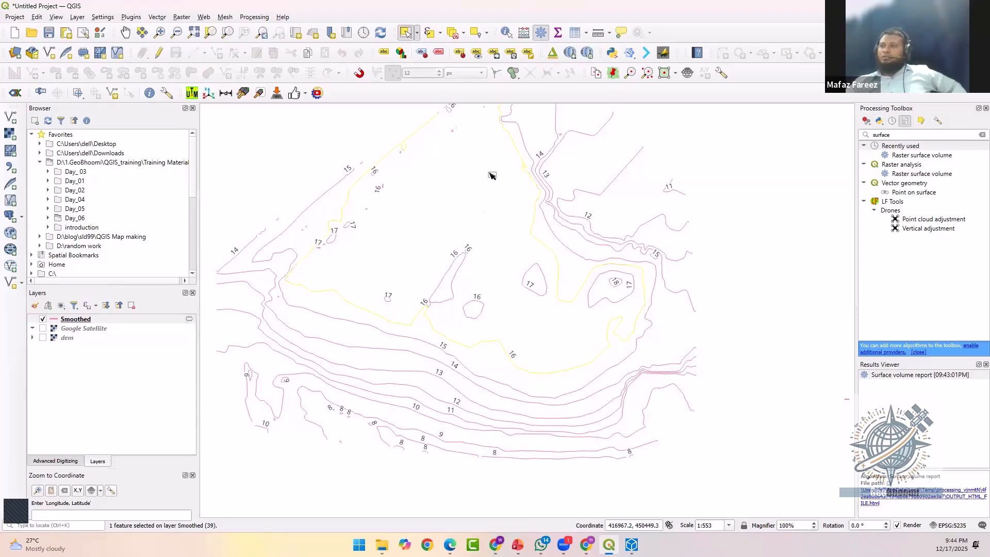
{"action": "scroll", "coordinate": [491, 175], "scroll_direction": "up", "scroll_amount": 2}
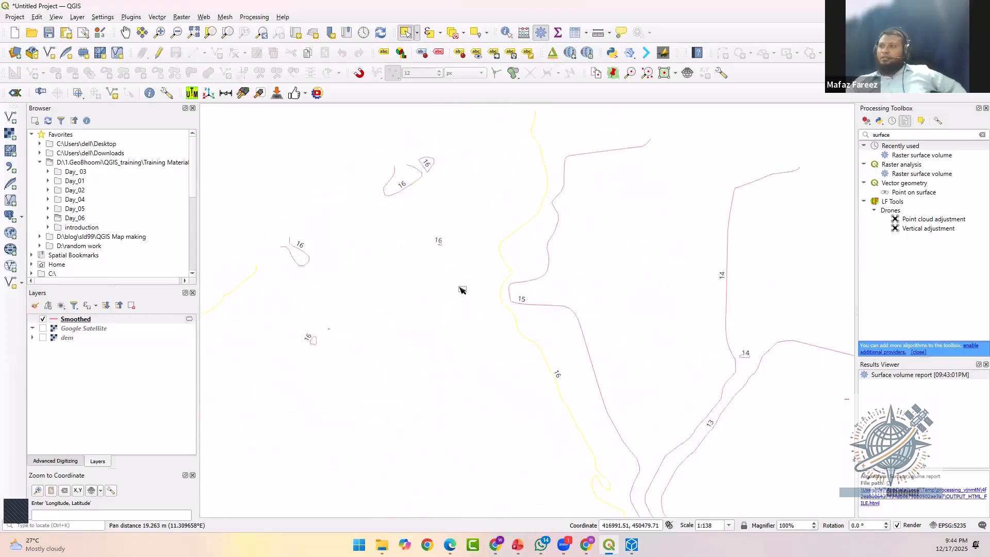
{"action": "scroll", "coordinate": [461, 290], "scroll_direction": "down", "scroll_amount": 3}
{"action": "scroll", "coordinate": [398, 367], "scroll_direction": "up", "scroll_amount": 1}
{"action": "left_click_drag", "start_coordinate": [428, 246], "coordinate": [407, 317]}
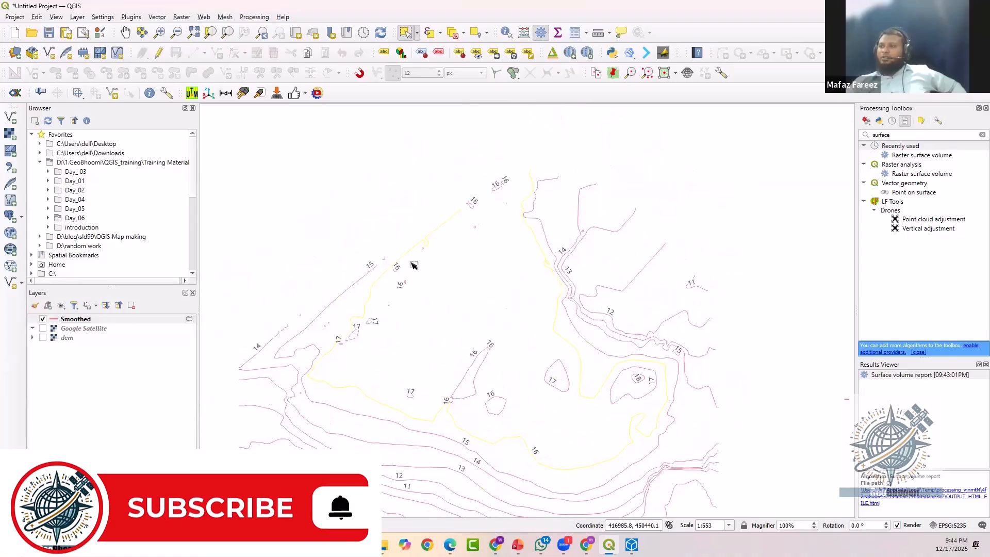
{"action": "left_click_drag", "start_coordinate": [534, 404], "coordinate": [499, 332]}
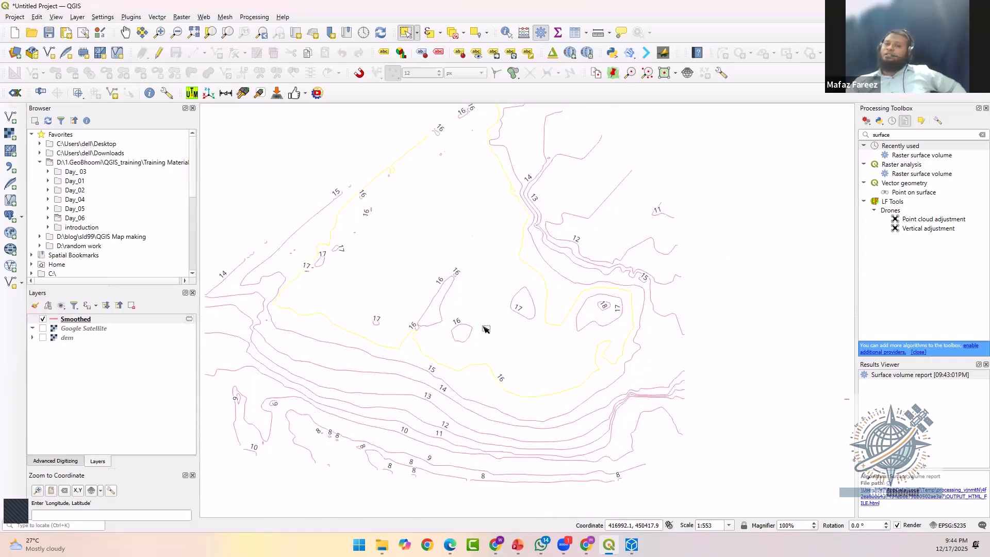
{"action": "left_click", "coordinate": [43, 338]}
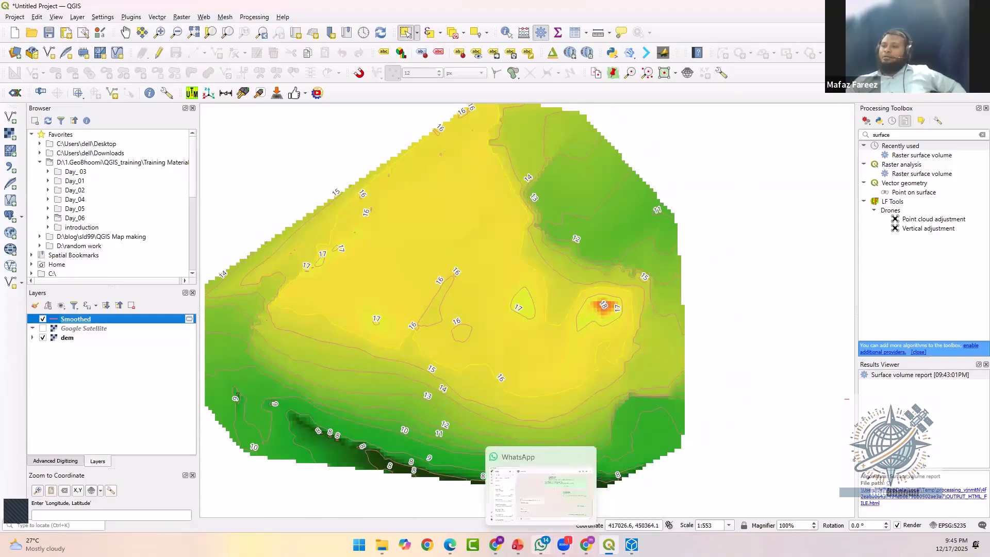
- Switch to the browser, reload the GitHub Pages settings and open the published geobhoomiDEM site with its 3D terrain
{"action": "left_click", "coordinate": [586, 545]}
{"action": "left_click", "coordinate": [48, 38]}
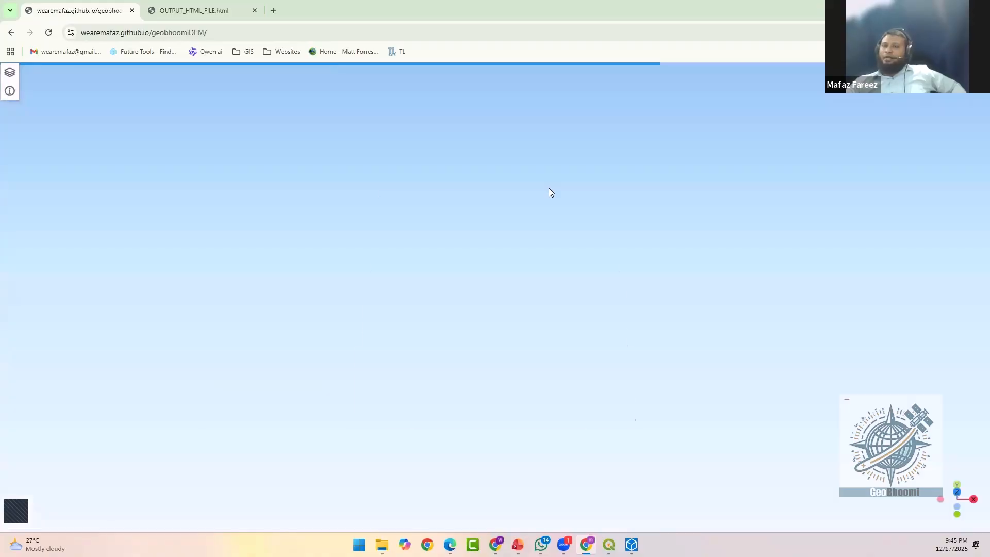
{"action": "left_click_drag", "start_coordinate": [504, 338], "coordinate": [393, 203]}
{"action": "scroll", "coordinate": [501, 286], "scroll_direction": "up", "scroll_amount": 6}
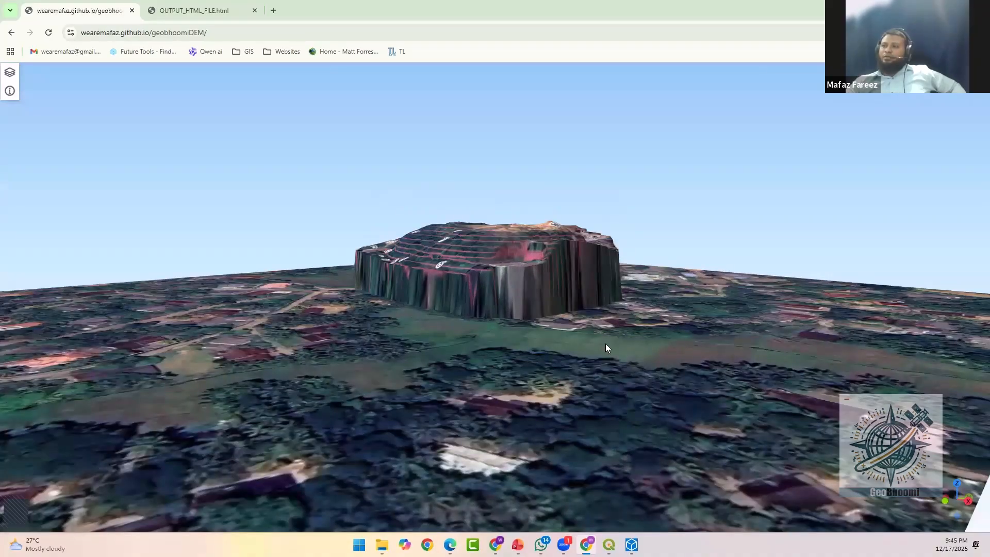
- Inspect the published terrain and its labelled contours from a higher angle and select the page's full web address
{"action": "left_click_drag", "start_coordinate": [605, 343], "coordinate": [228, 35]}
{"action": "left_click", "coordinate": [226, 36]}
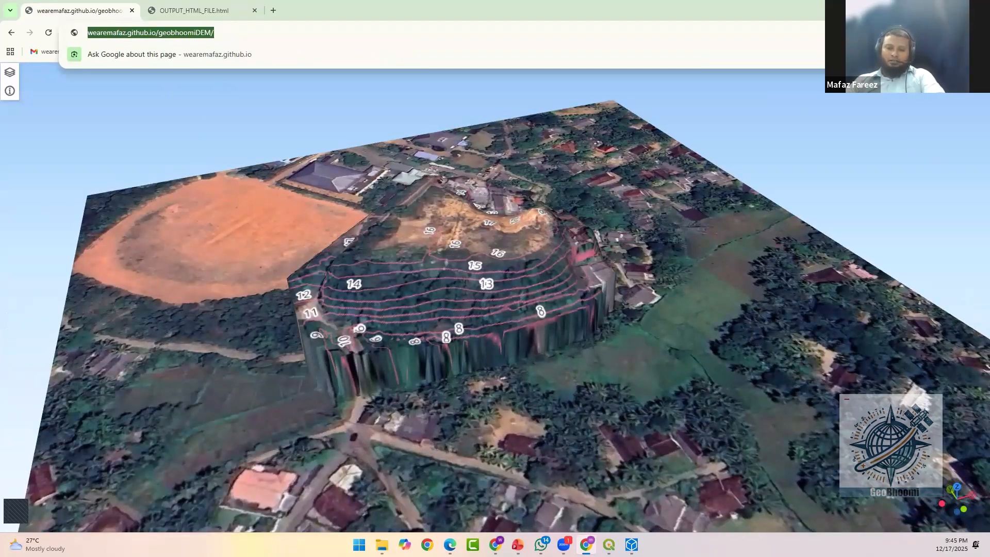
{"action": "key", "text": "alt+Tab"}
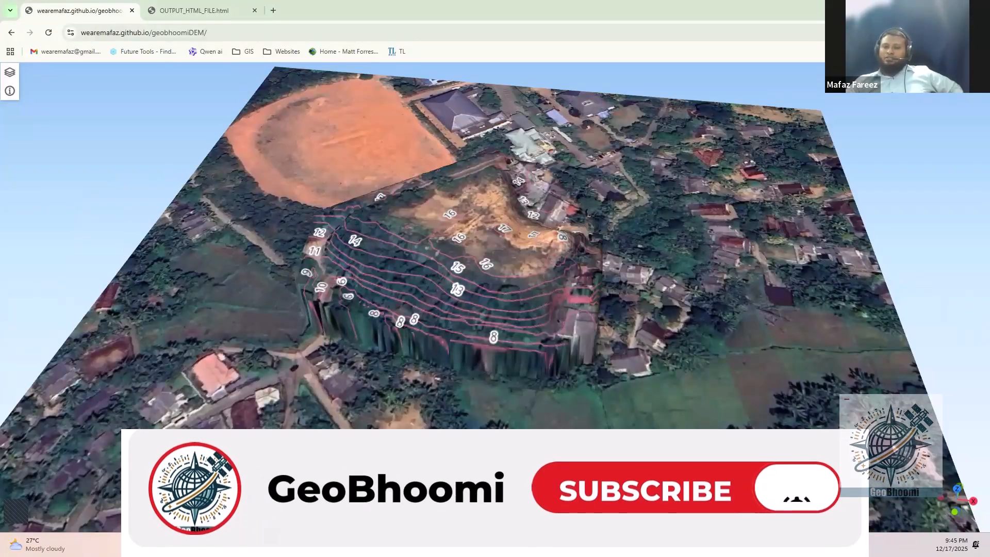